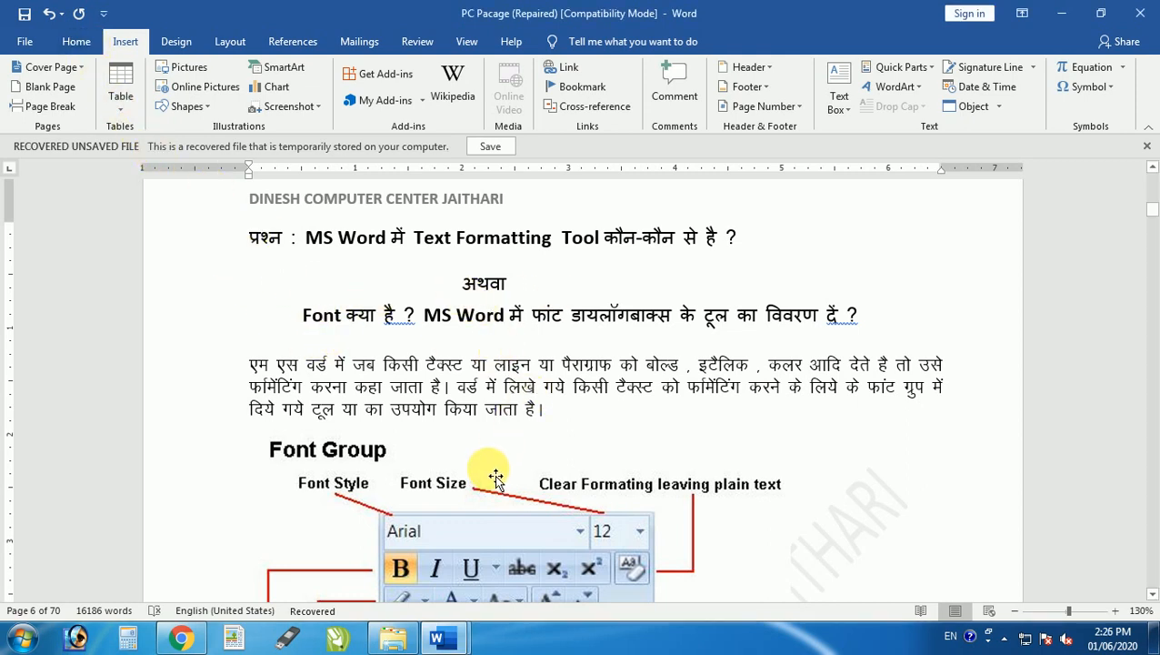
{"action": "left_click", "coordinate": [76, 42]}
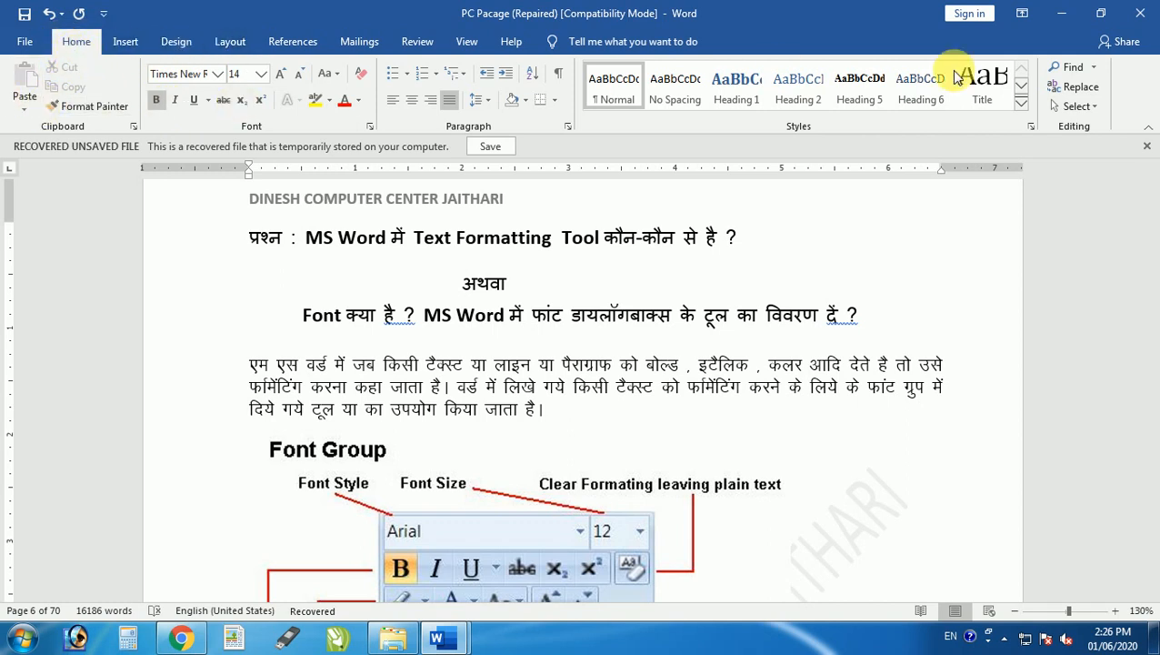
{"action": "left_click", "coordinate": [125, 42]}
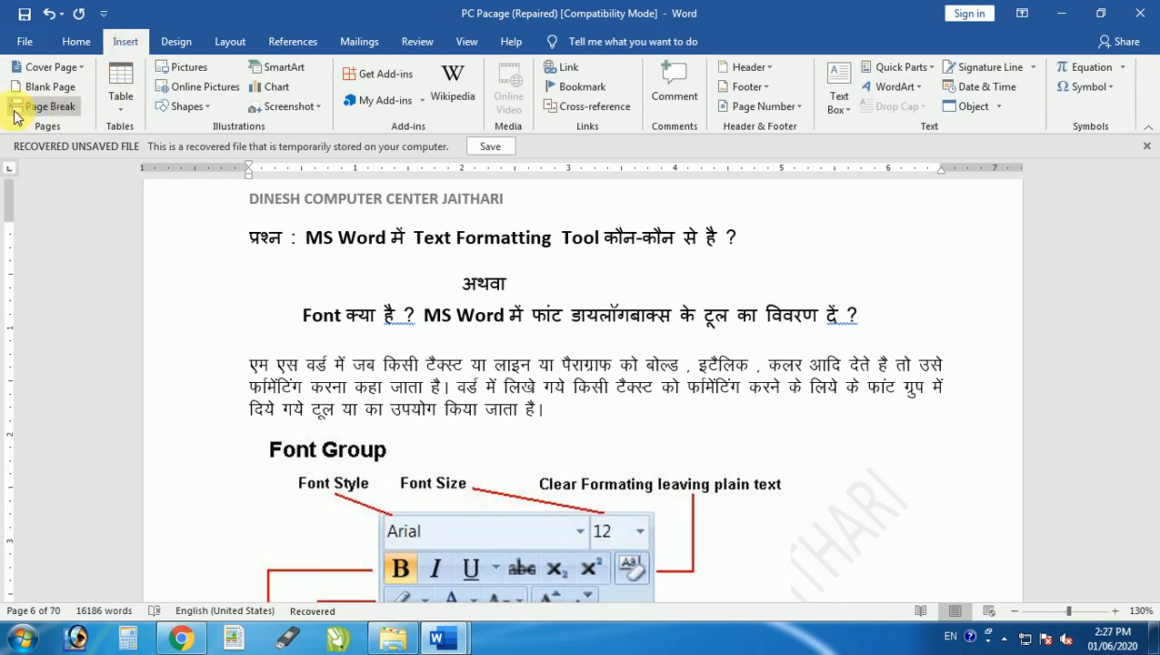
{"action": "left_click", "coordinate": [170, 50]}
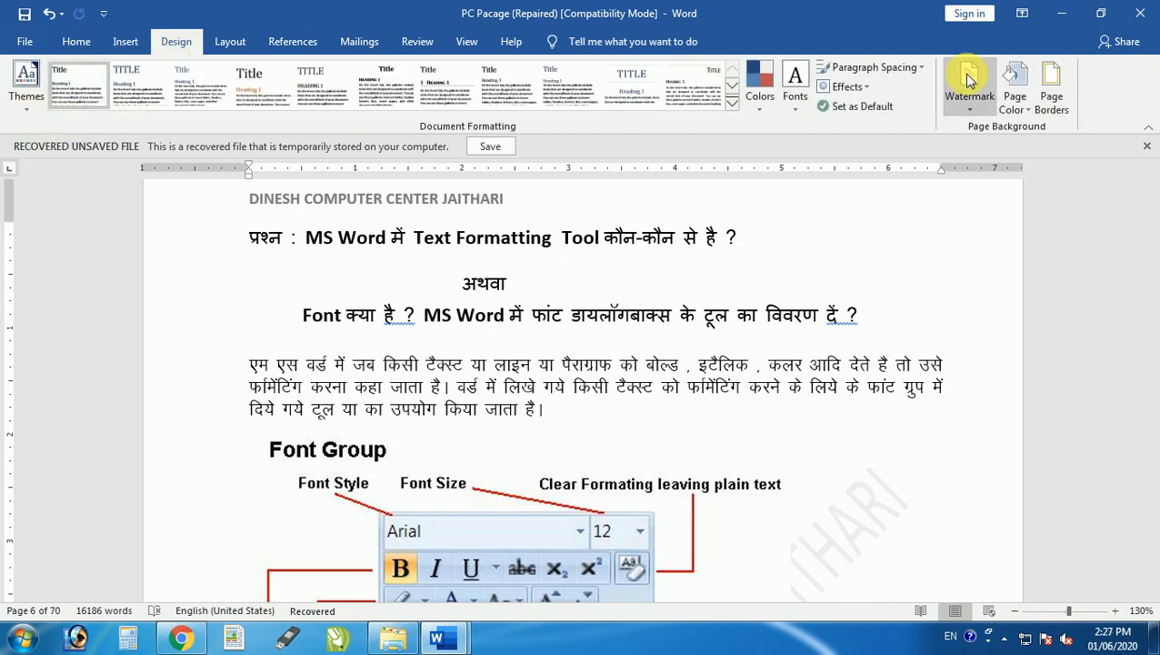
- Change the font of "MS Word" in the first question line to Cooper Black
{"action": "left_click", "coordinate": [73, 43]}
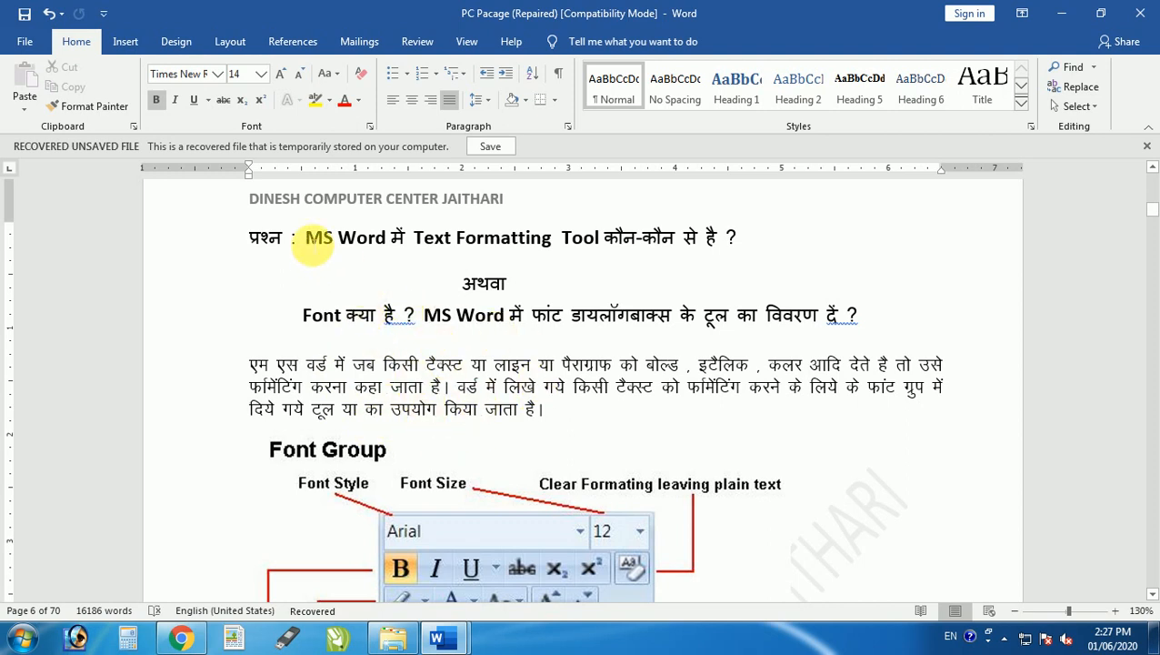
{"action": "left_click_drag", "start_coordinate": [307, 239], "coordinate": [391, 241]}
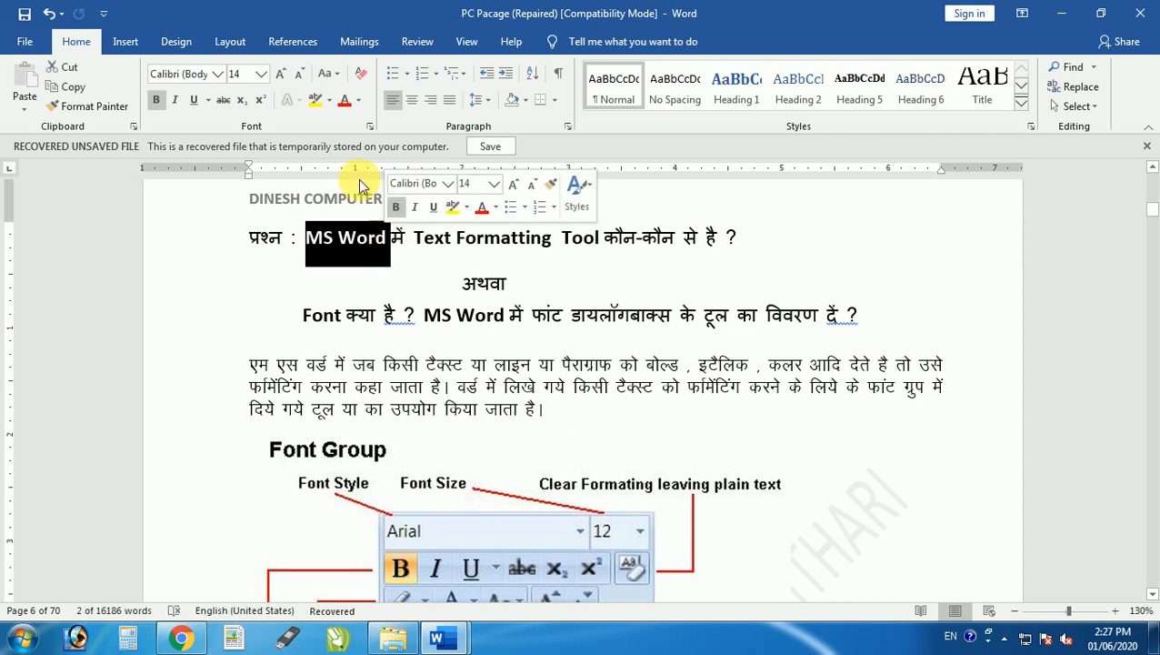
{"action": "left_click", "coordinate": [217, 74]}
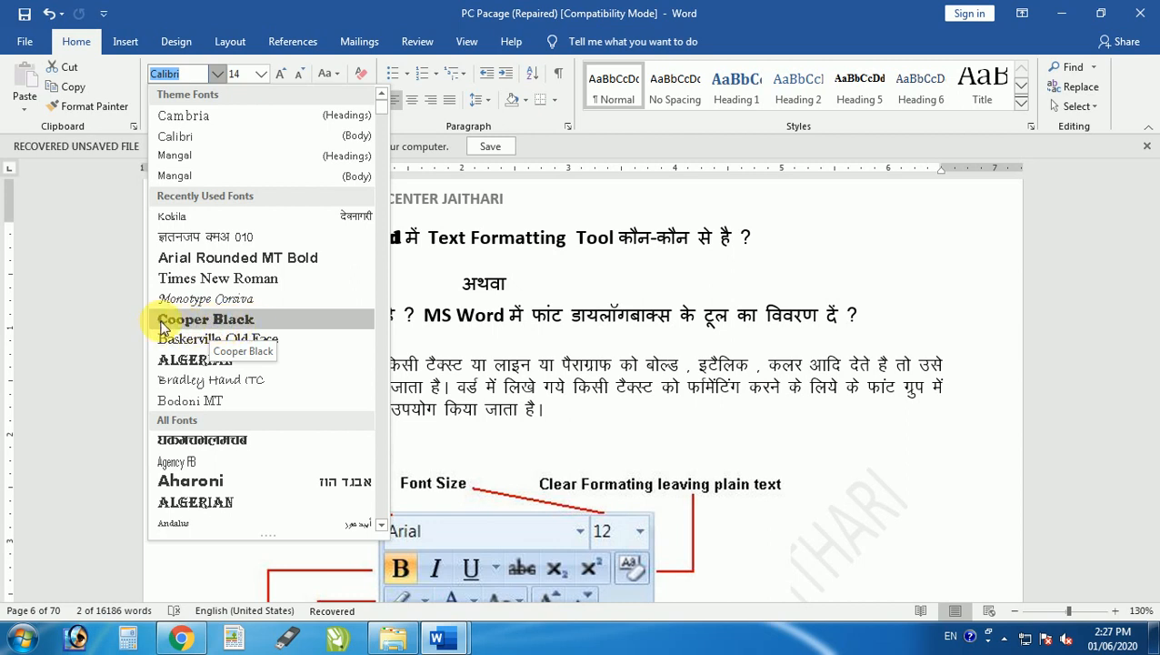
{"action": "left_click", "coordinate": [202, 319]}
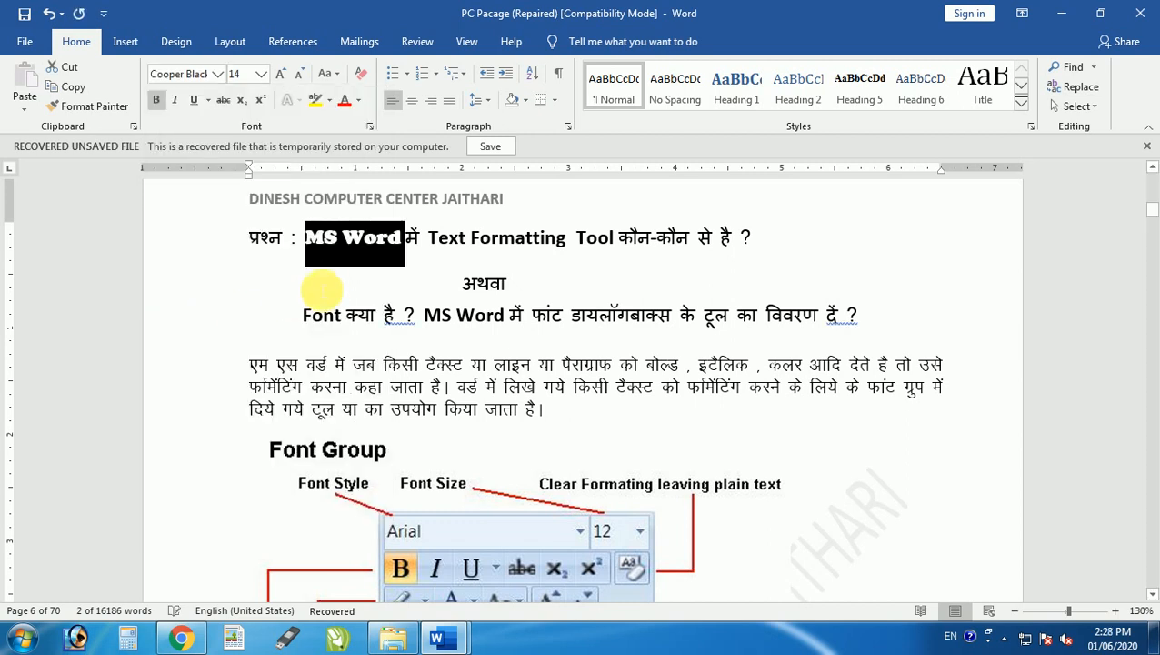
{"action": "left_click", "coordinate": [364, 292]}
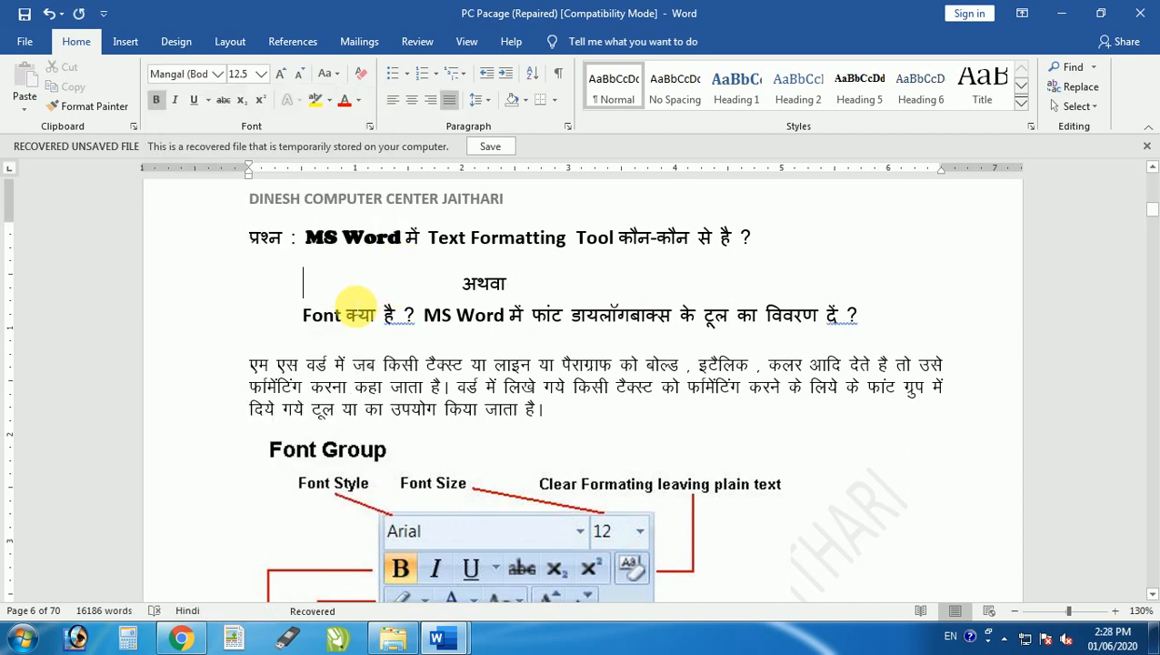
- Select "Text Formatting Tool" in the first question line and preview fonts on it without applying one
{"action": "left_click_drag", "start_coordinate": [430, 238], "coordinate": [601, 244]}
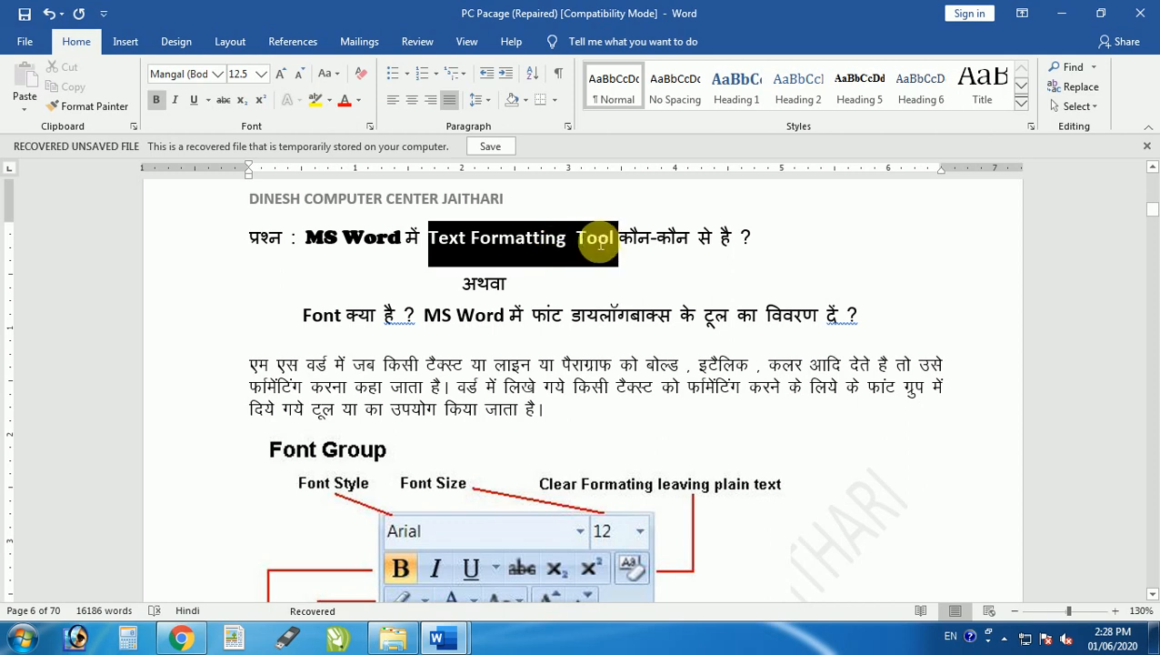
{"action": "left_click", "coordinate": [217, 74]}
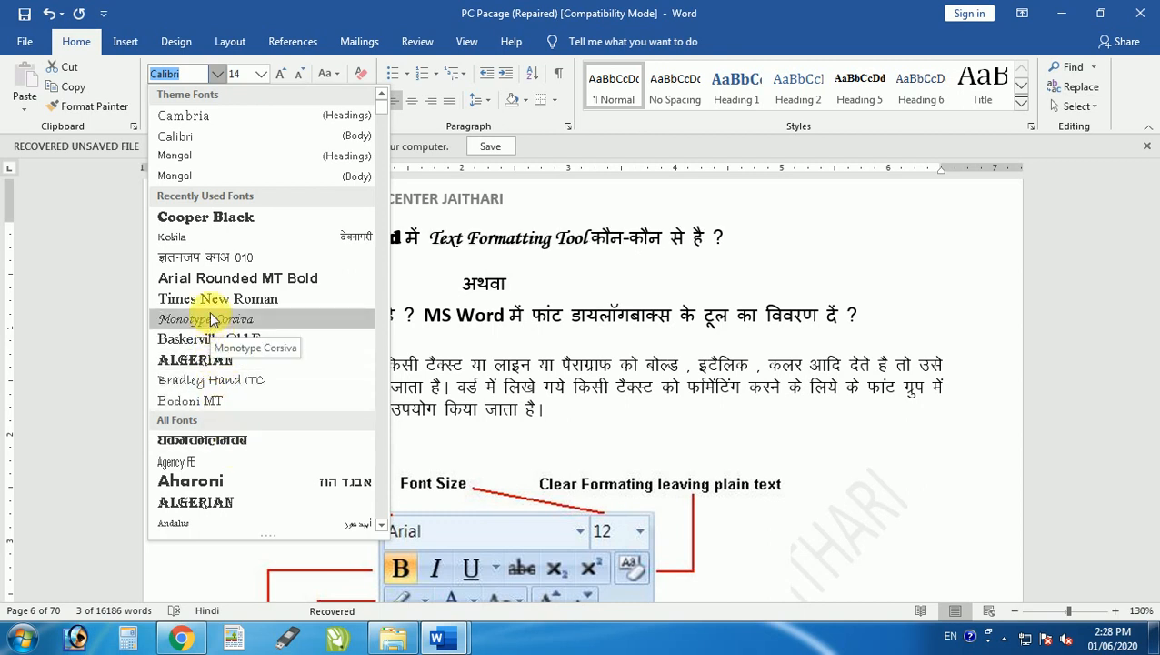
{"action": "left_click_drag", "start_coordinate": [394, 114], "coordinate": [362, 185]}
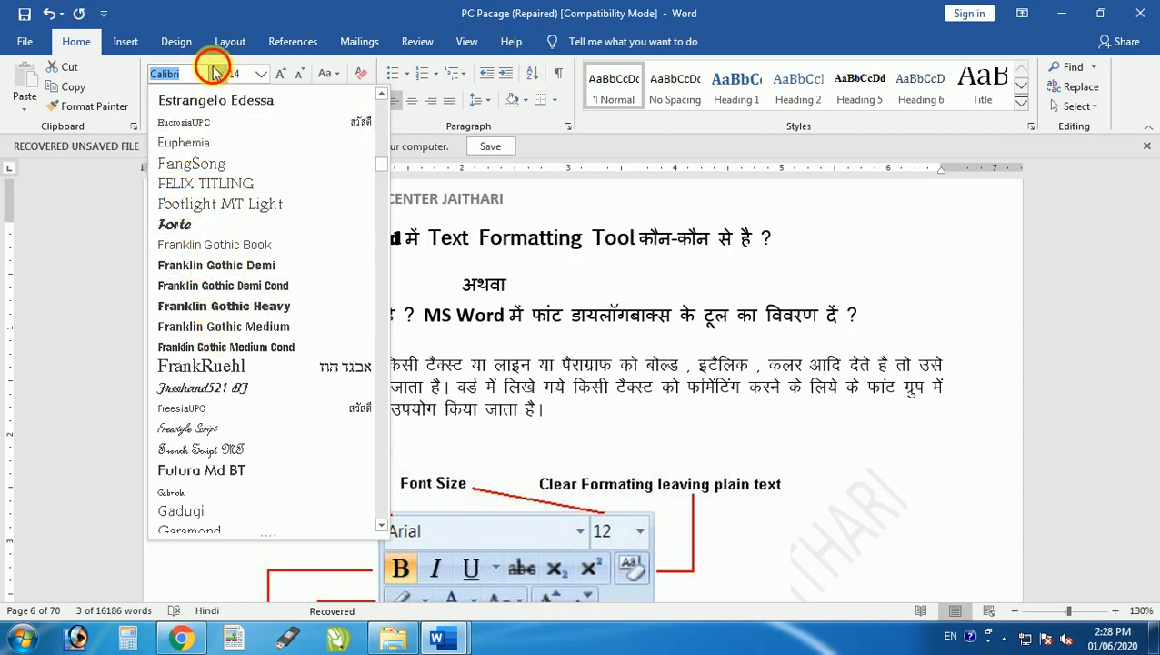
{"action": "left_click", "coordinate": [178, 73]}
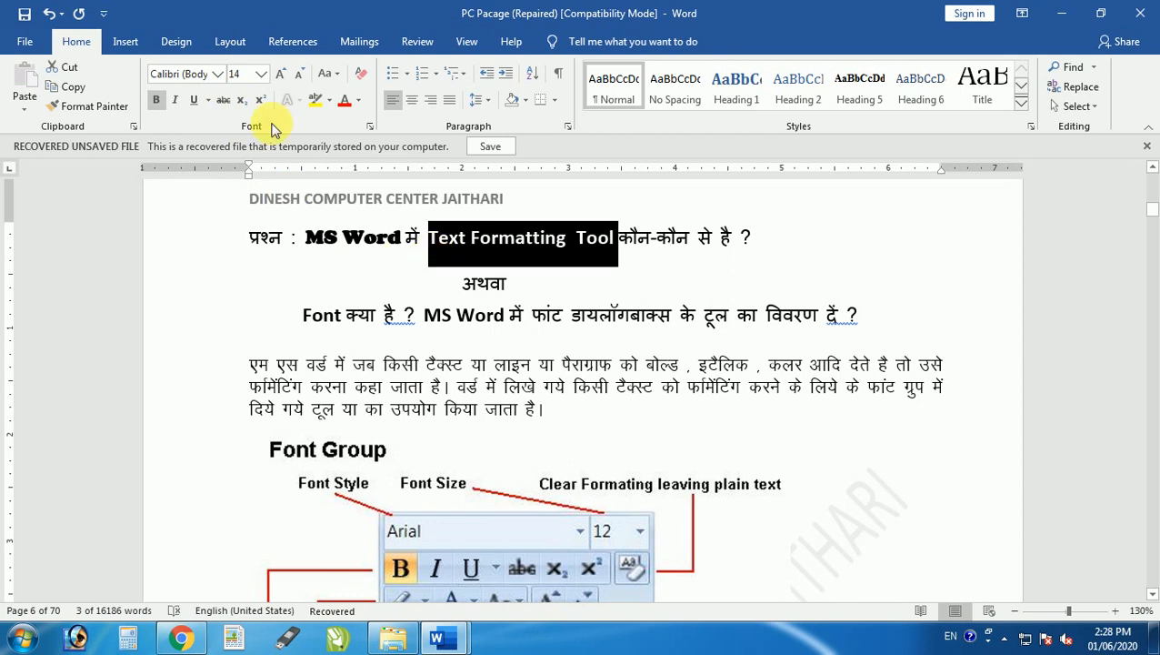
{"action": "left_click", "coordinate": [217, 74]}
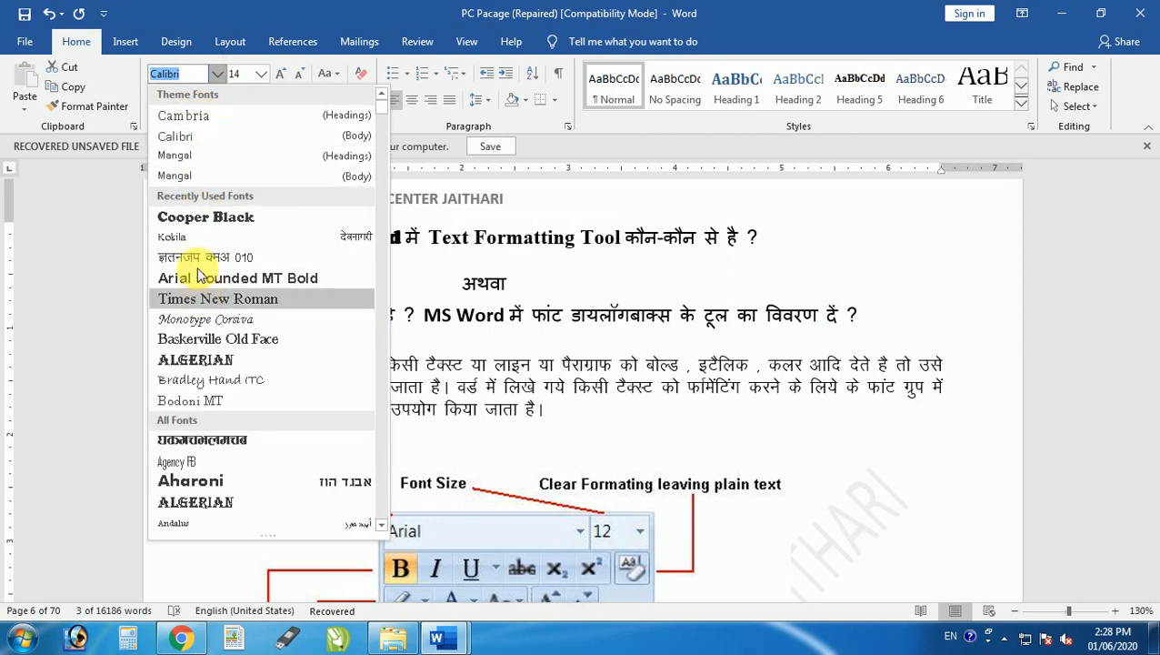
{"action": "left_click", "coordinate": [542, 437]}
- Select the Hindi paragraph above the Font Group picture and look through the available Hindi fonts without applying one
{"action": "scroll", "coordinate": [548, 440], "scroll_direction": "down", "scroll_amount": 1}
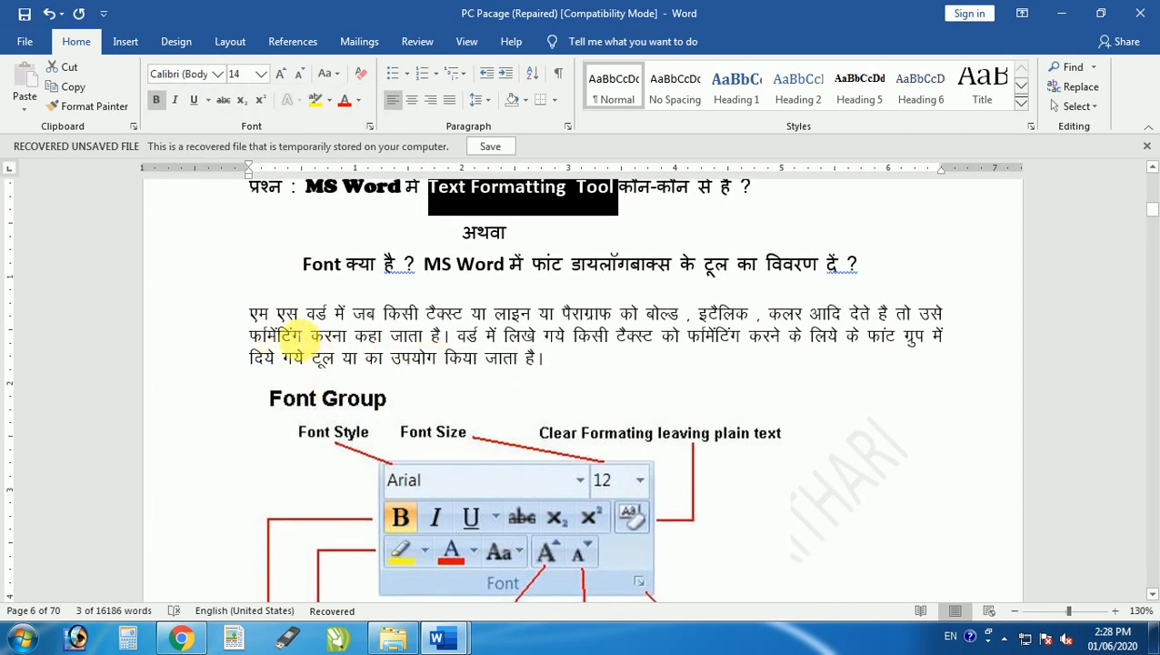
{"action": "left_click_drag", "start_coordinate": [251, 316], "coordinate": [549, 366]}
{"action": "left_click", "coordinate": [218, 73]}
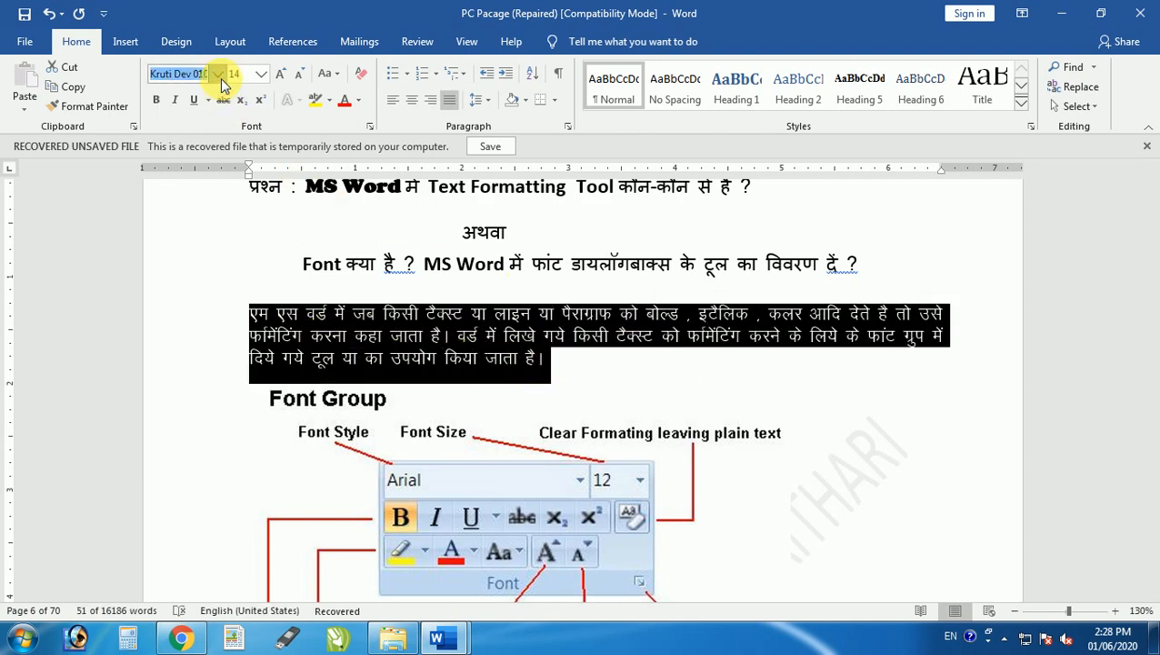
{"action": "left_click_drag", "start_coordinate": [381, 109], "coordinate": [380, 237]}
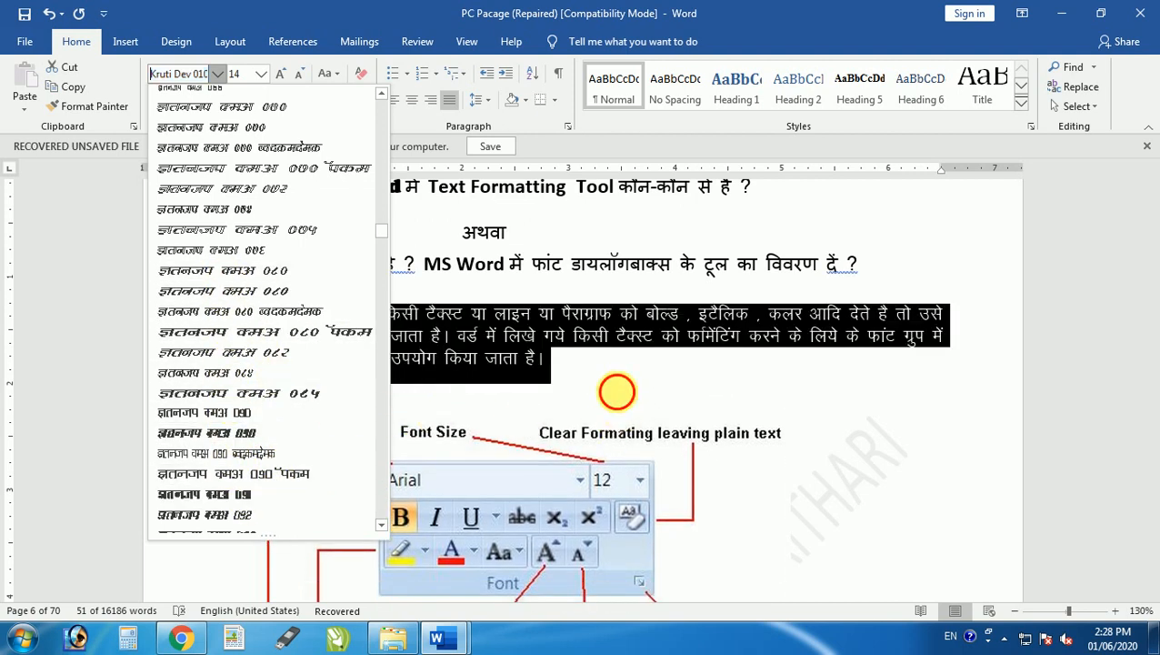
{"action": "left_click", "coordinate": [689, 388]}
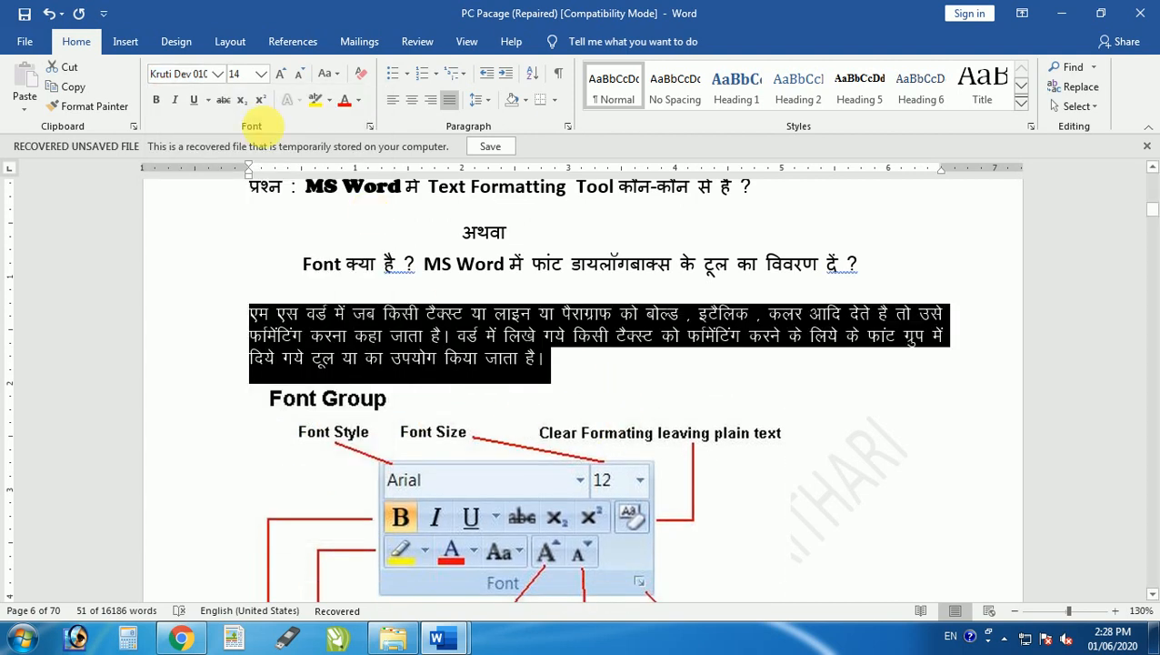
- Set the font size of the selected Hindi paragraph to the custom value 80
{"action": "left_click", "coordinate": [261, 74]}
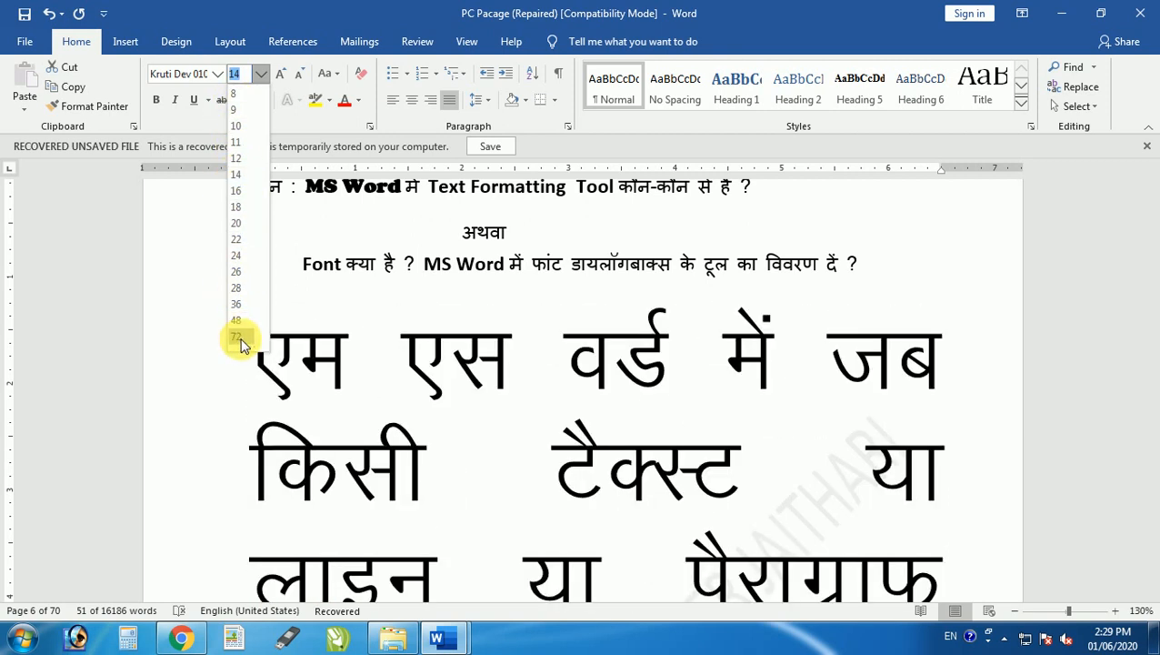
{"action": "double_click", "coordinate": [244, 78]}
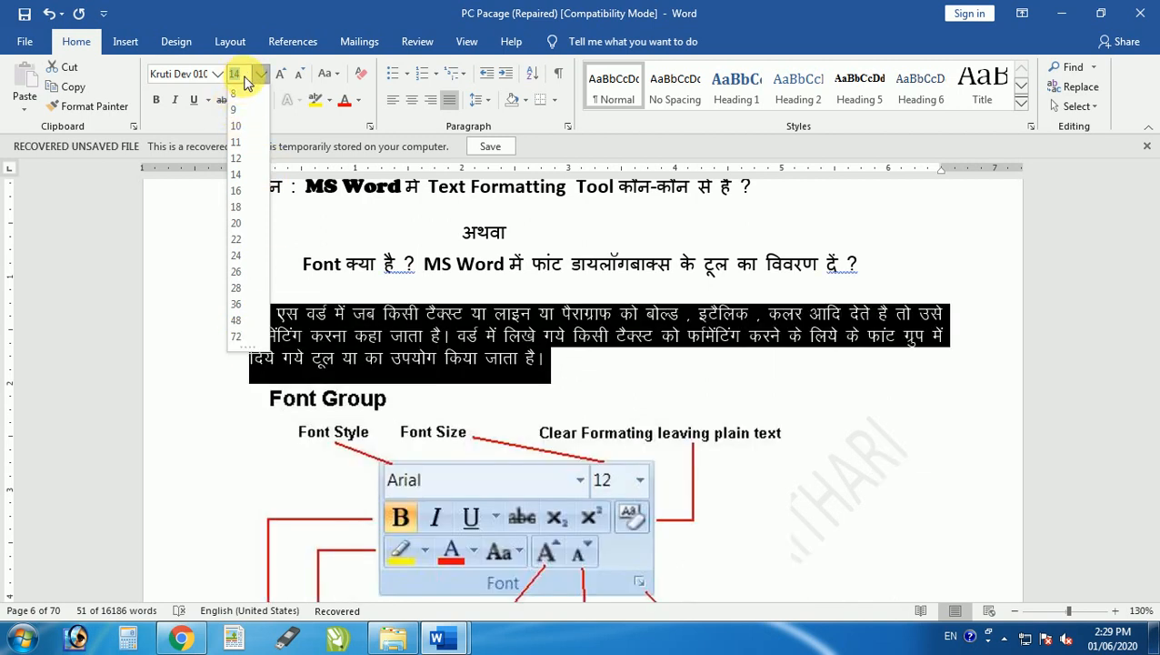
{"action": "type", "text": "80"}
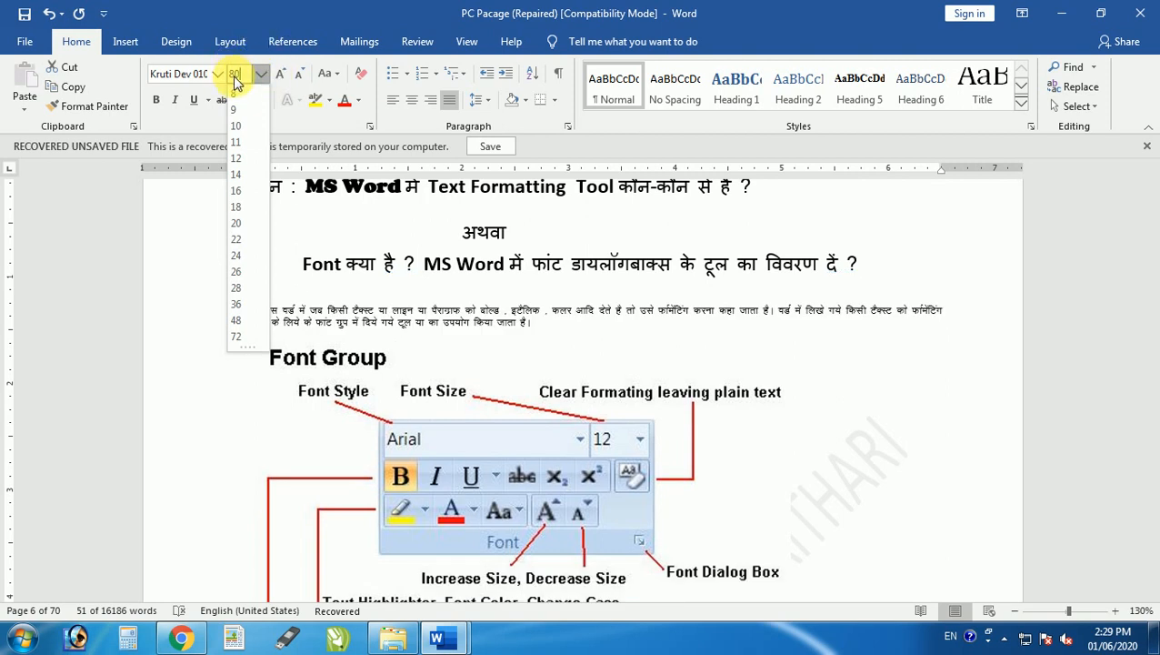
{"action": "key", "text": "Return"}
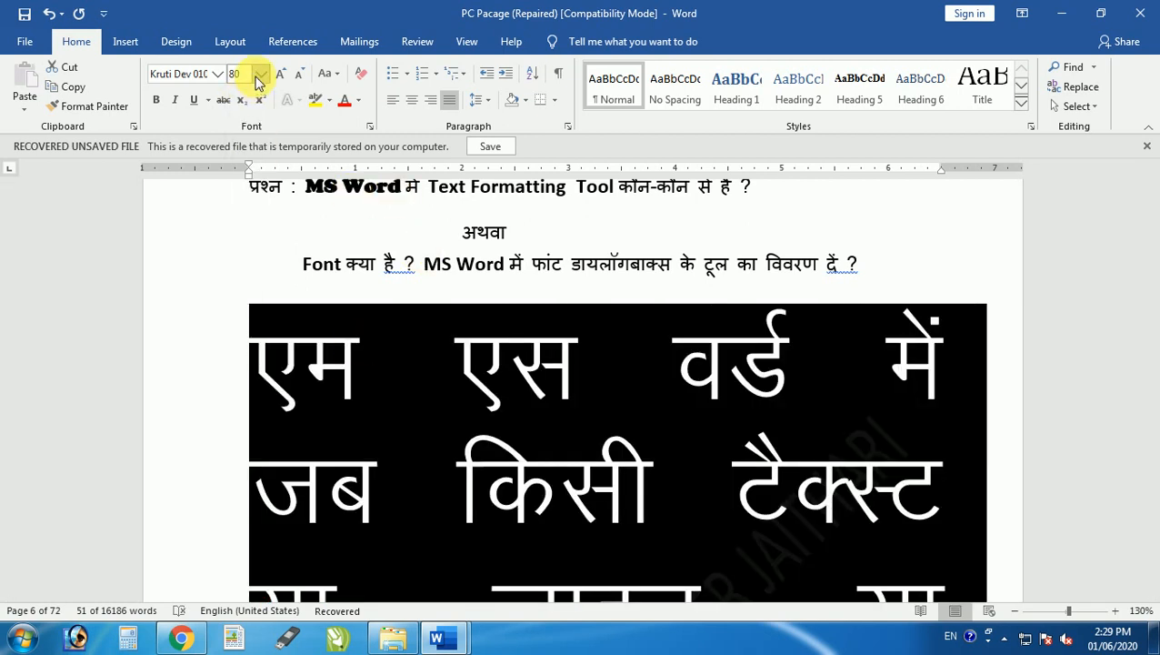
- Reduce the Hindi paragraph's font size to 16, then set it to 20
{"action": "left_click", "coordinate": [260, 74]}
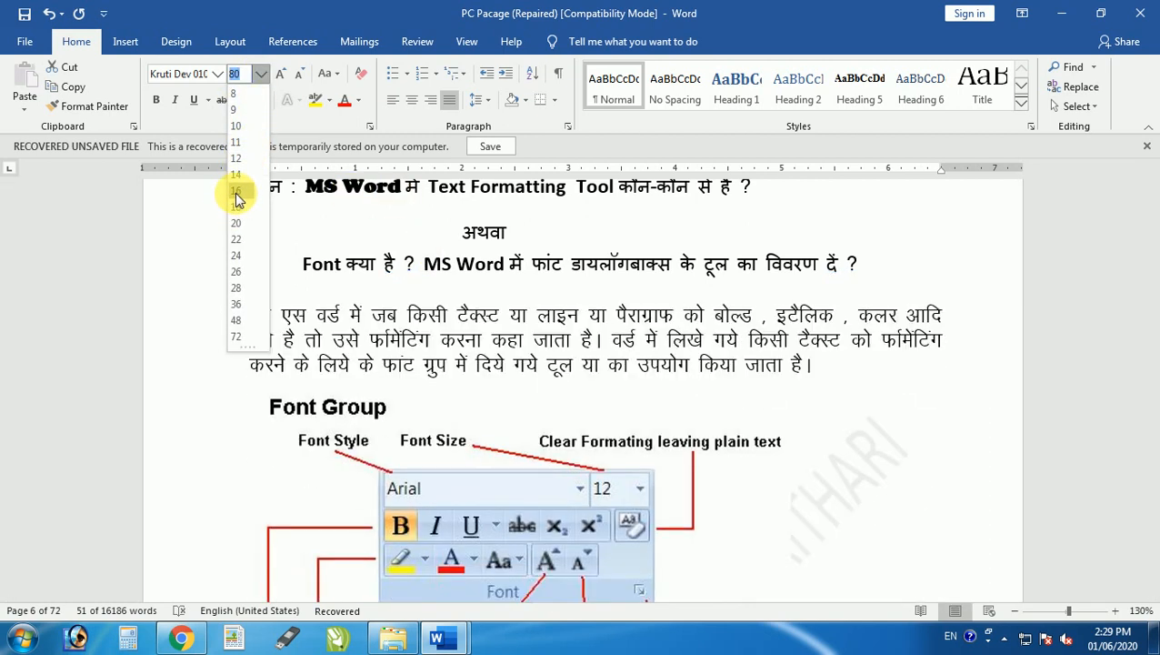
{"action": "left_click", "coordinate": [236, 191]}
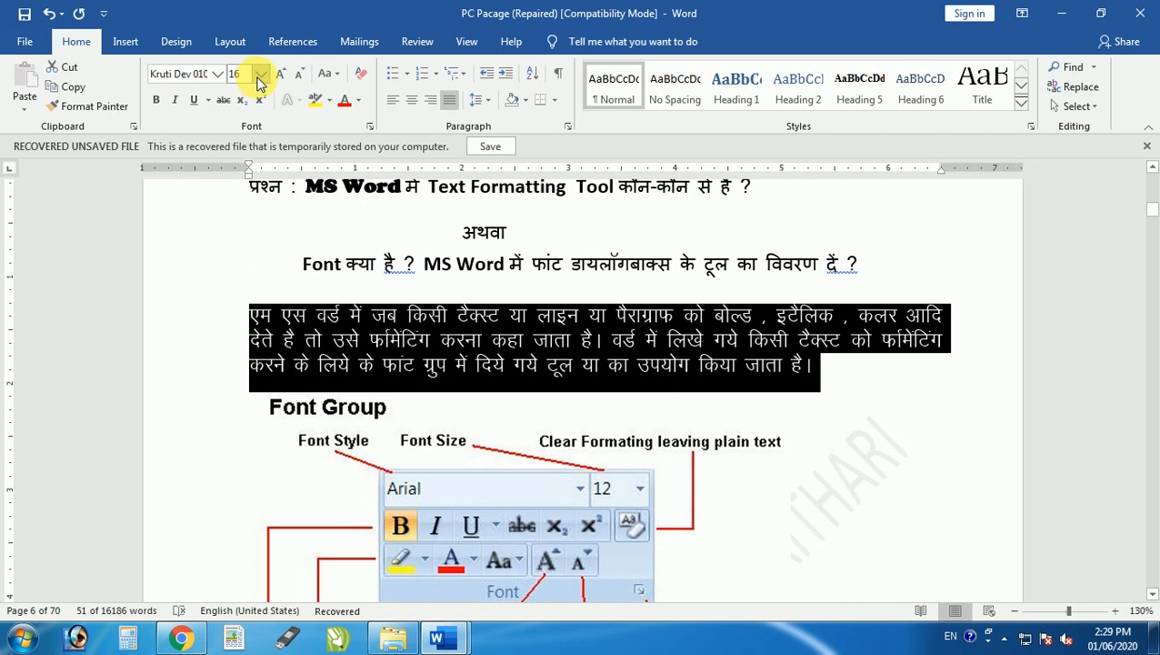
{"action": "left_click", "coordinate": [259, 82]}
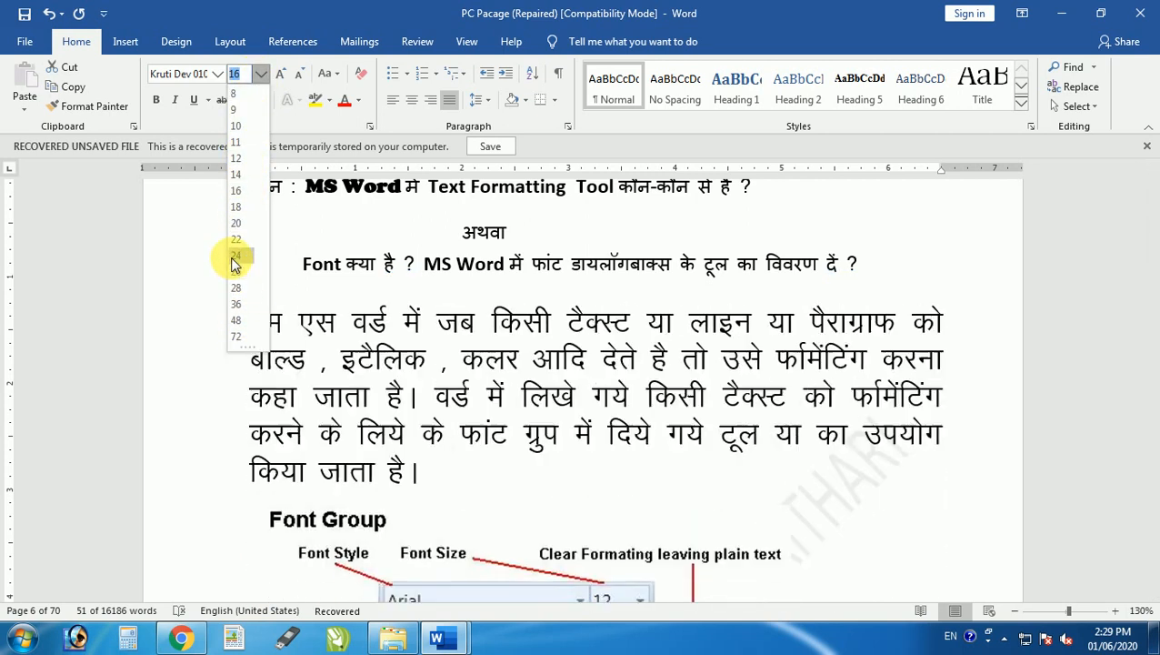
{"action": "left_click", "coordinate": [235, 224]}
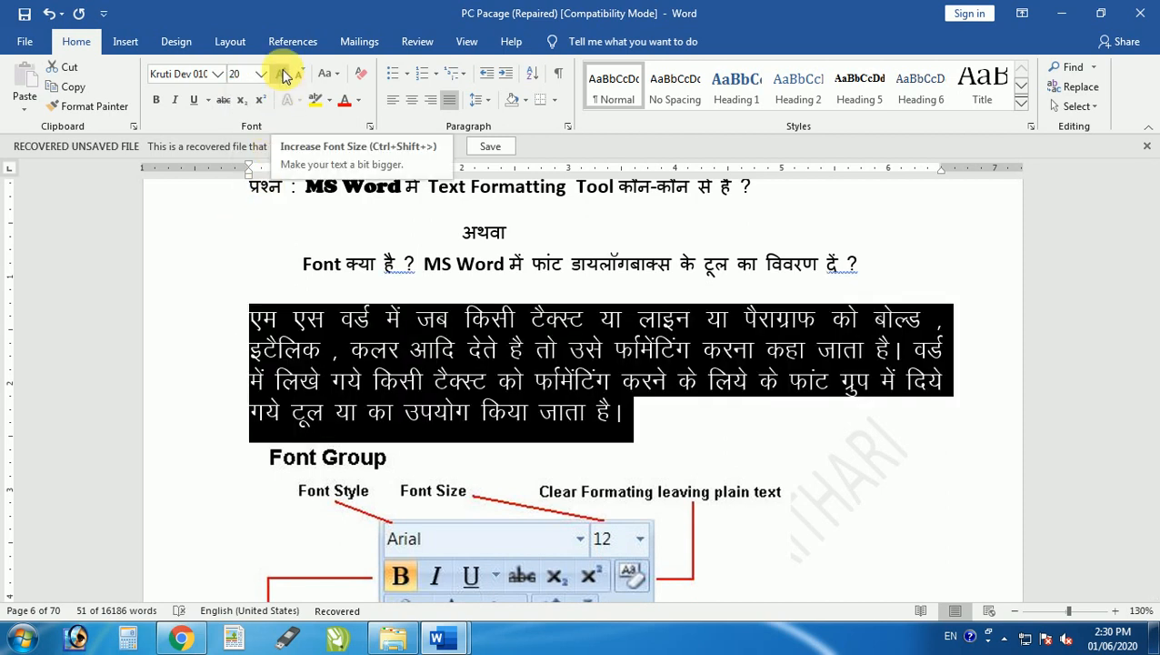
- Increase the Hindi paragraph's font size in increments up to 36
{"action": "left_click", "coordinate": [285, 76]}
{"action": "left_click", "coordinate": [285, 77]}
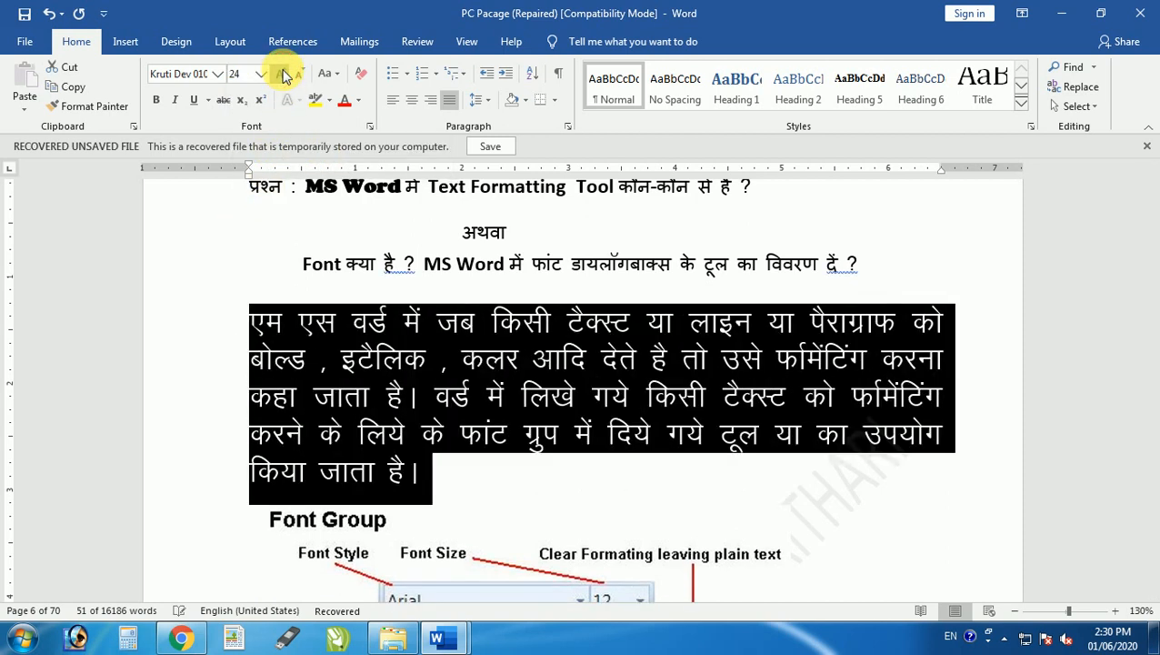
{"action": "left_click", "coordinate": [286, 77]}
{"action": "left_click", "coordinate": [286, 76]}
{"action": "left_click", "coordinate": [286, 77]}
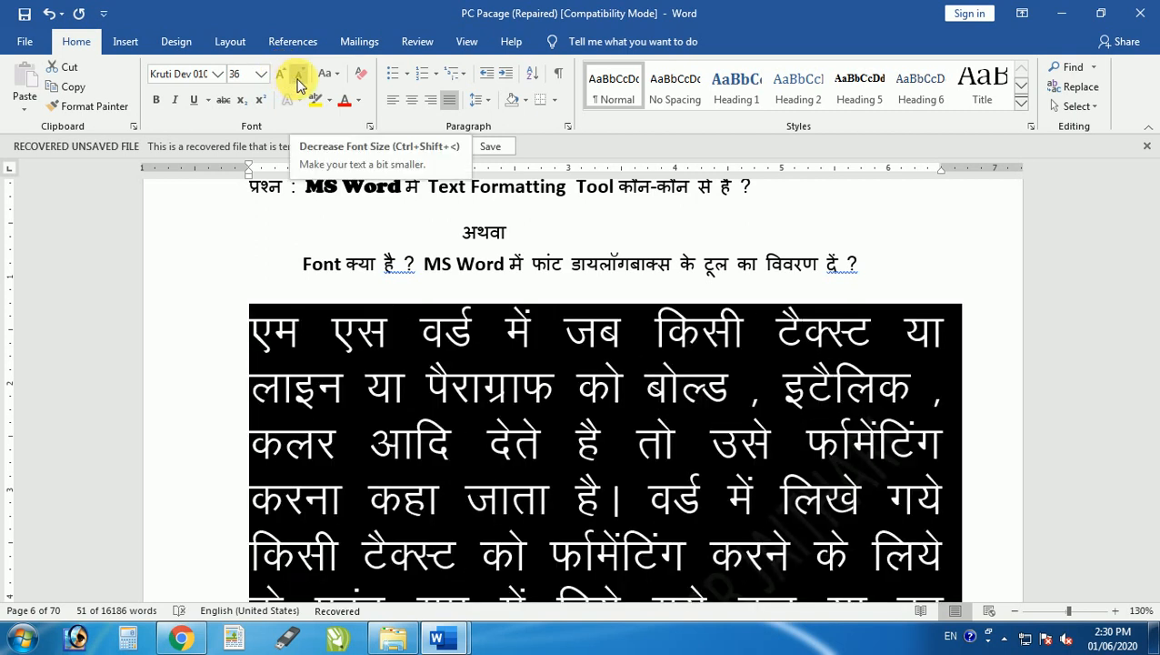
- Decrease the Hindi paragraph's font size in increments down to 20
{"action": "left_click", "coordinate": [298, 80]}
{"action": "left_click", "coordinate": [298, 80]}
{"action": "left_click", "coordinate": [298, 80]}
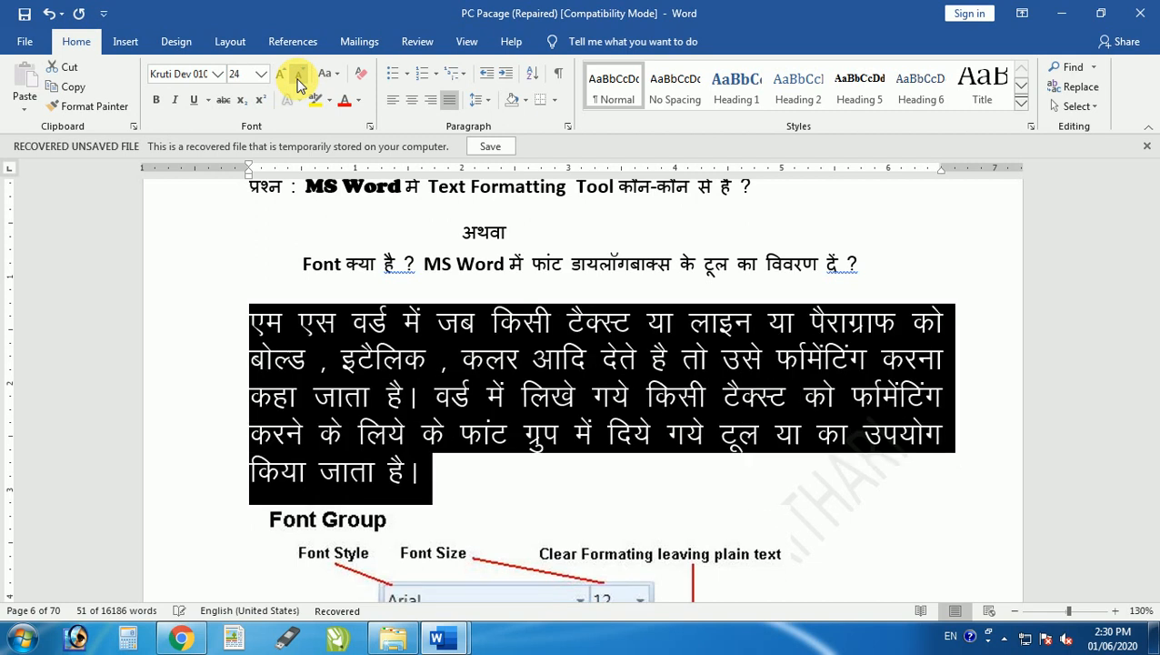
{"action": "left_click", "coordinate": [298, 80]}
{"action": "left_click", "coordinate": [298, 80]}
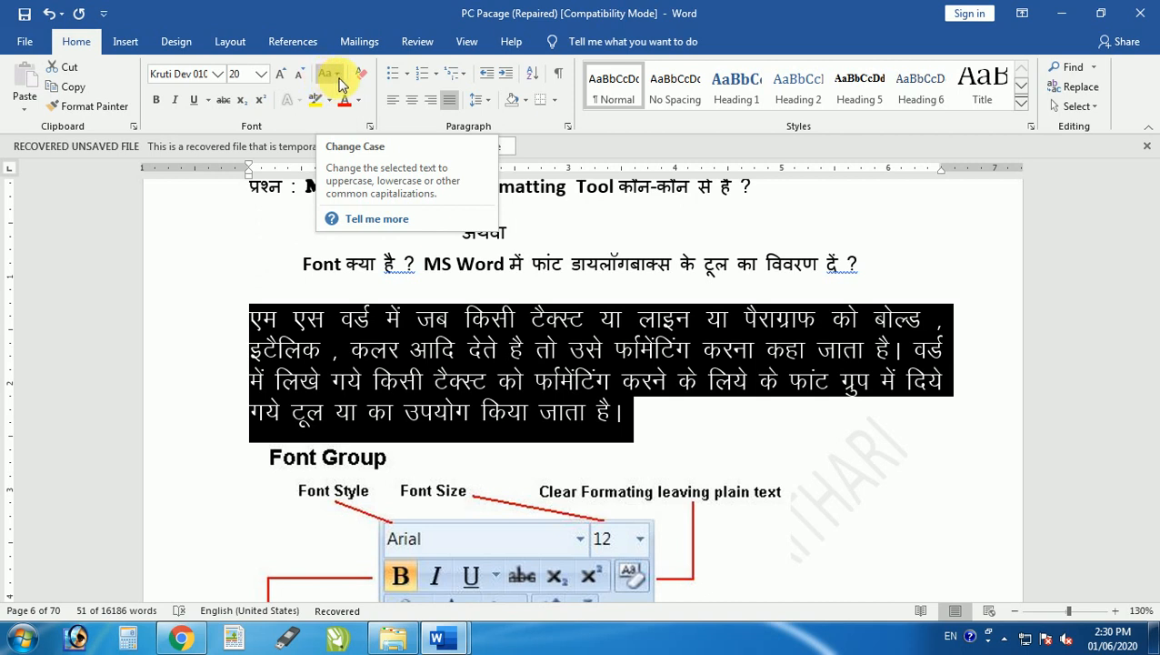
- Change "Text Formatting Tool" in the first question line to lowercase, then try Sentence case on the same words
{"action": "left_click", "coordinate": [338, 80]}
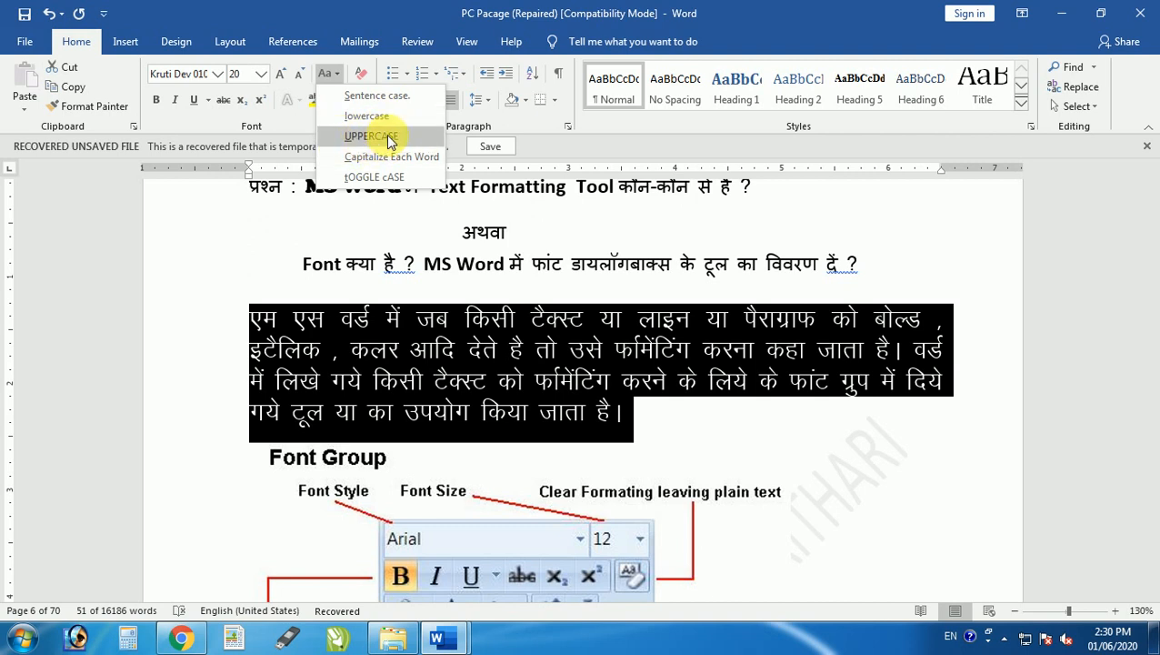
{"action": "left_click", "coordinate": [440, 269]}
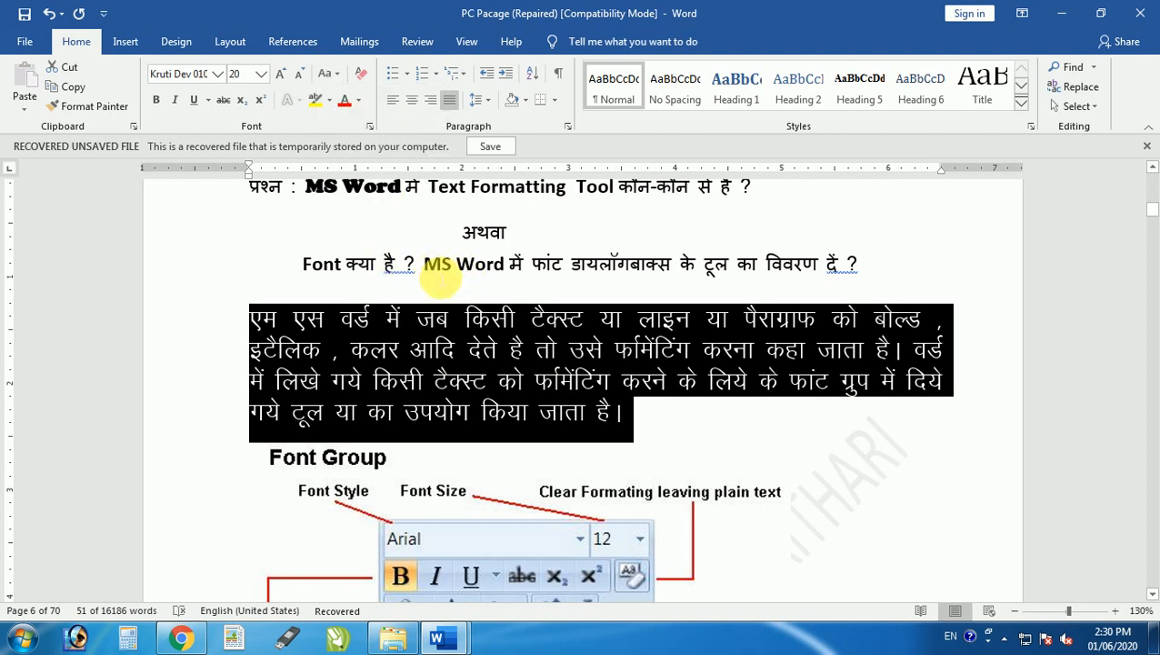
{"action": "scroll", "coordinate": [446, 239], "scroll_direction": "up", "scroll_amount": 1}
{"action": "left_click_drag", "start_coordinate": [440, 241], "coordinate": [618, 246]}
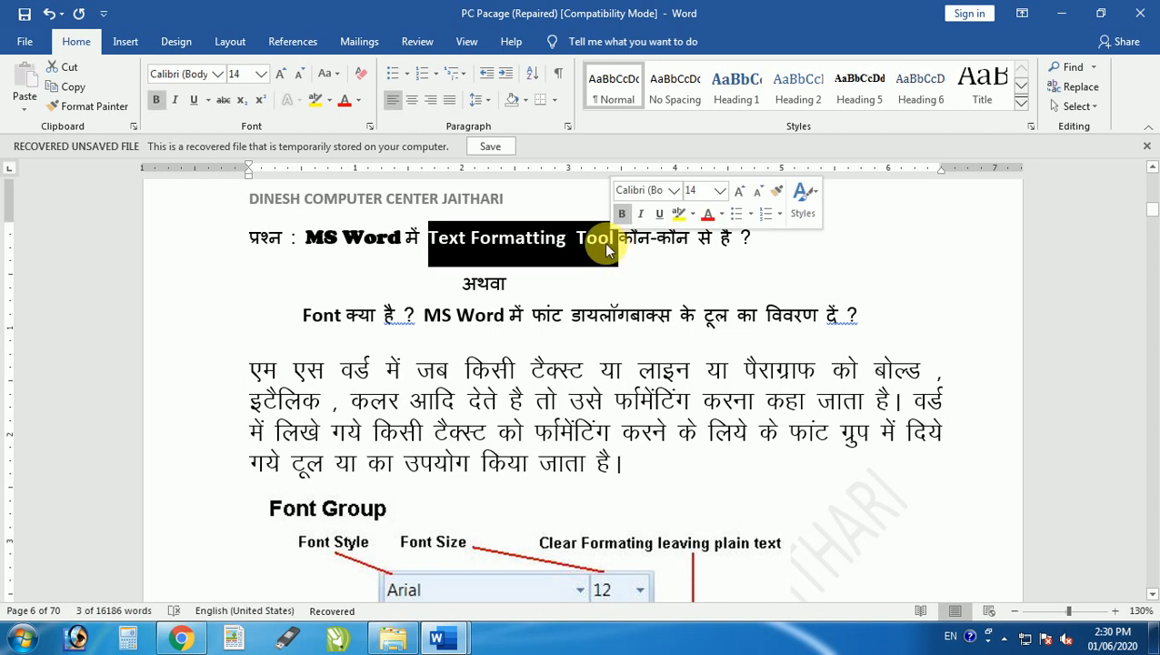
{"action": "left_click", "coordinate": [328, 74]}
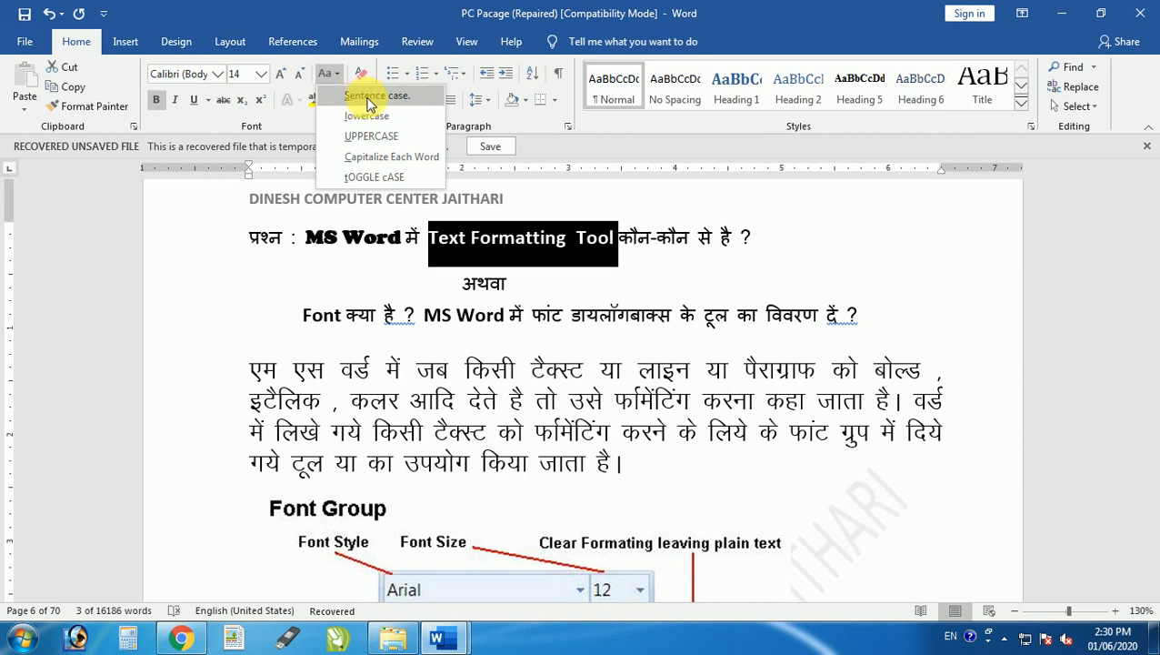
{"action": "left_click", "coordinate": [367, 116]}
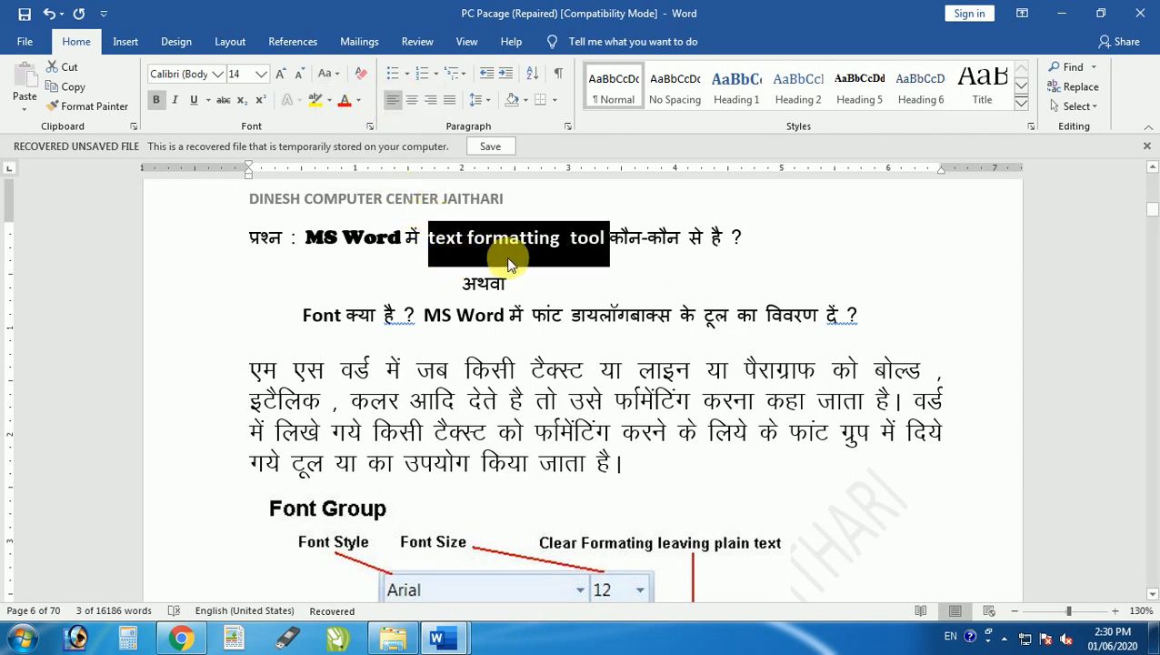
{"action": "left_click", "coordinate": [330, 73]}
{"action": "left_click", "coordinate": [339, 100]}
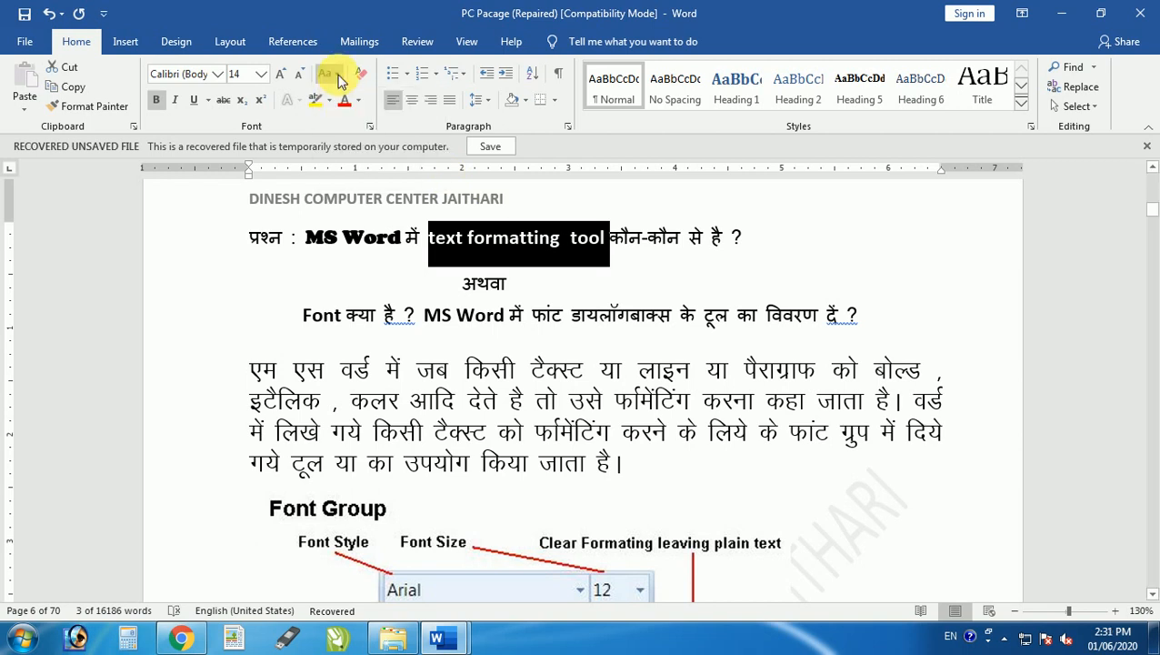
- Apply lowercase and then UPPERCASE to "Text Formatting Tool" in the first question line
{"action": "left_click", "coordinate": [338, 79]}
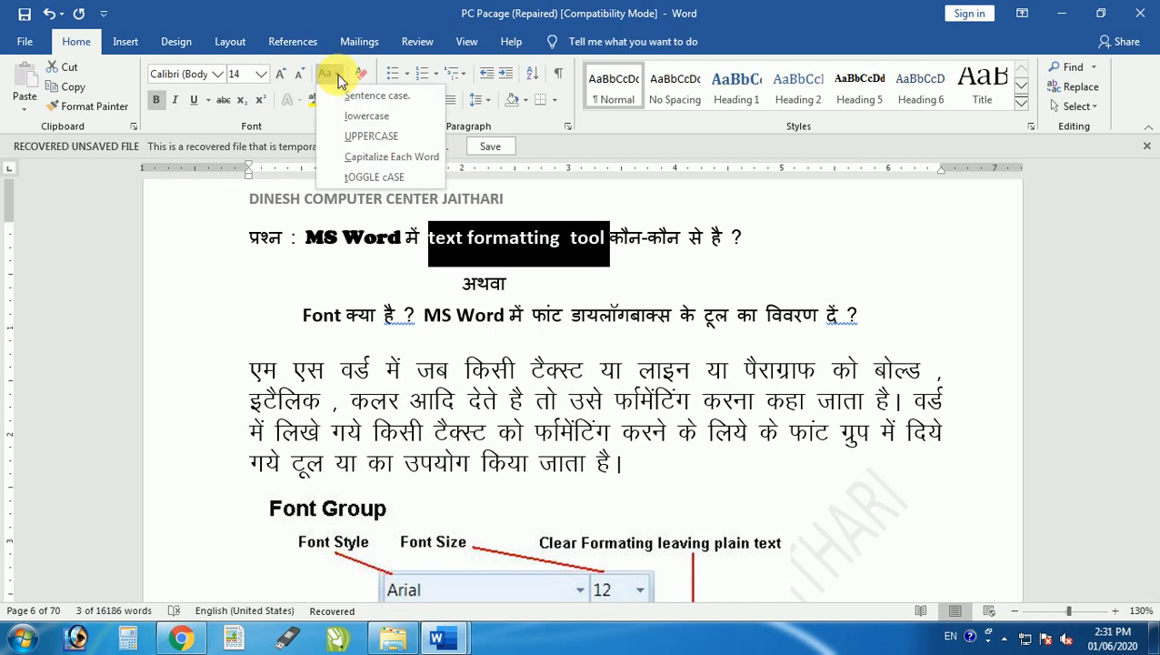
{"action": "left_click", "coordinate": [356, 125]}
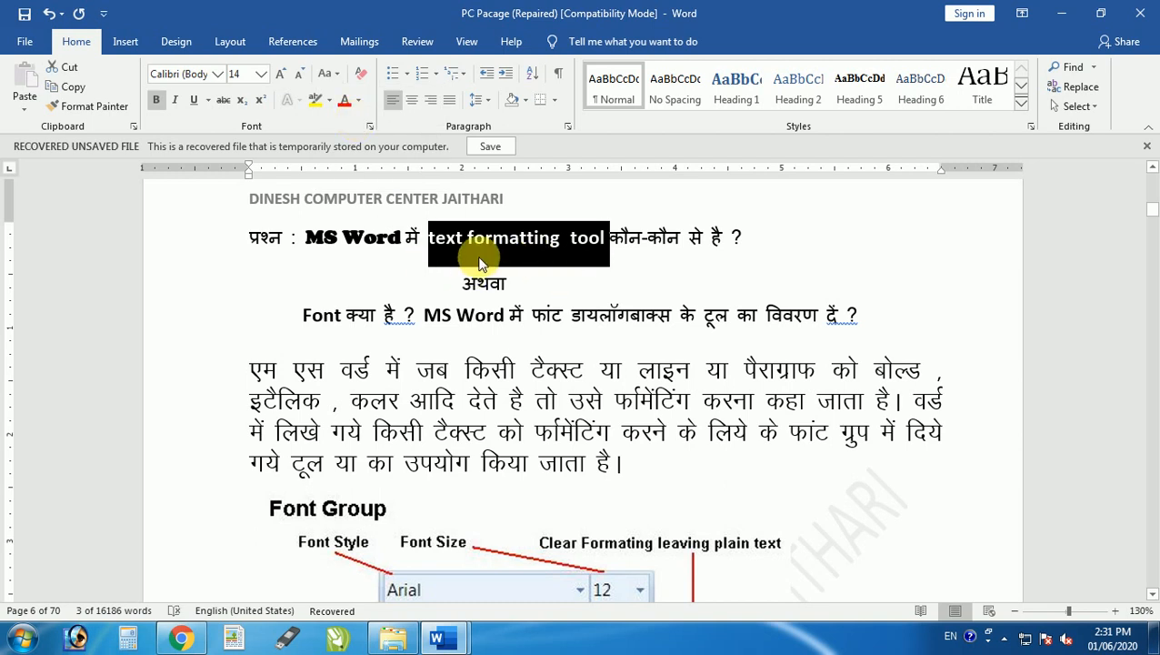
{"action": "left_click", "coordinate": [337, 80]}
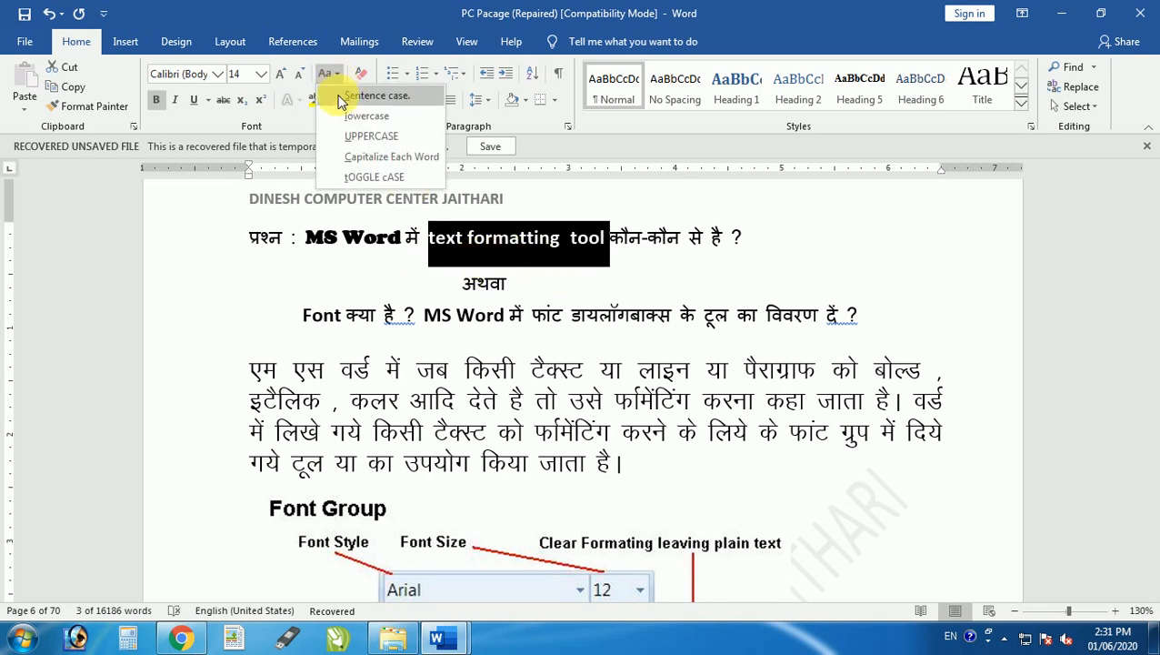
{"action": "left_click", "coordinate": [350, 137]}
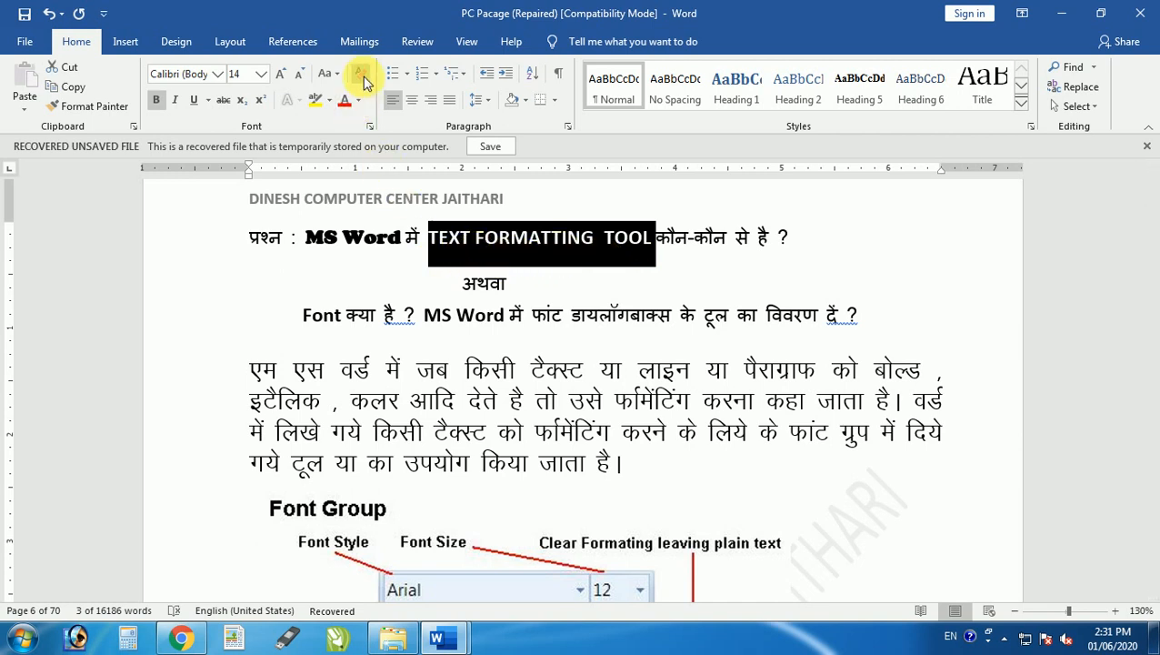
- Capitalize each word of "Text Formatting Tool" in the first question line, then apply toggle case to the same words
{"action": "left_click", "coordinate": [327, 75]}
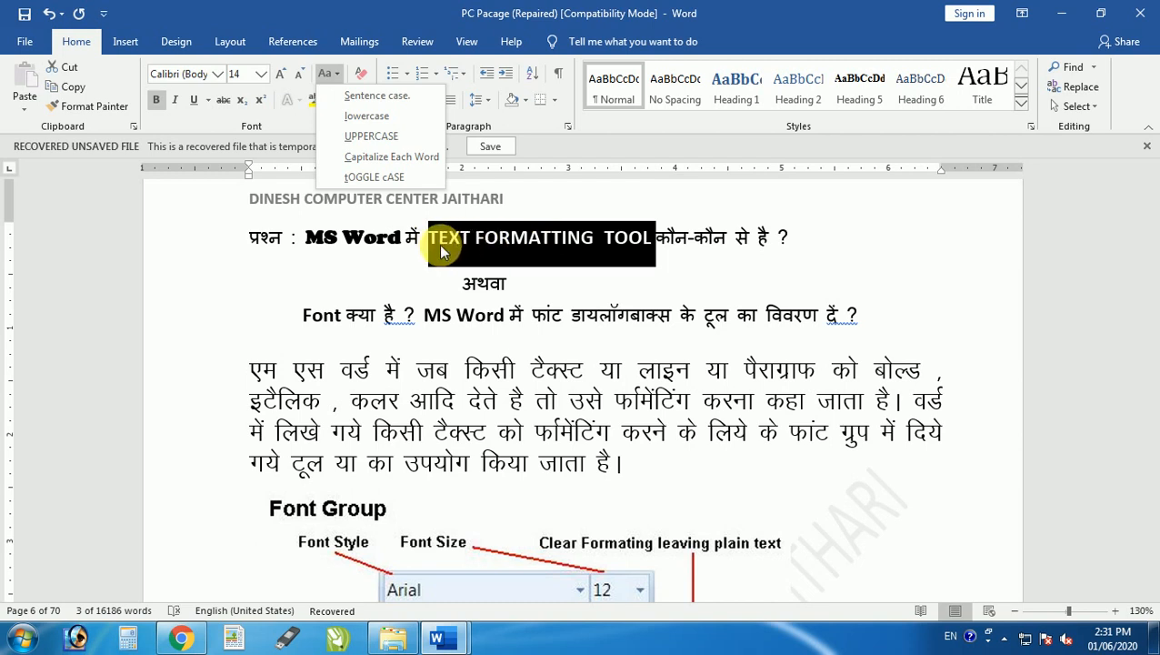
{"action": "left_click", "coordinate": [388, 157]}
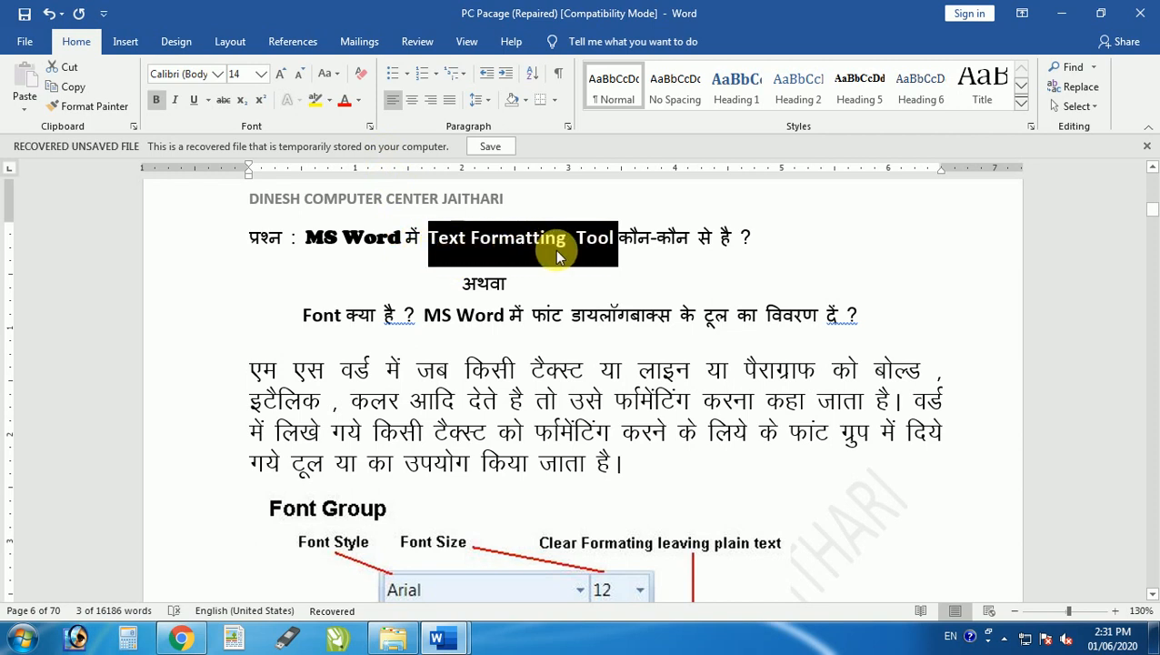
{"action": "left_click", "coordinate": [328, 74]}
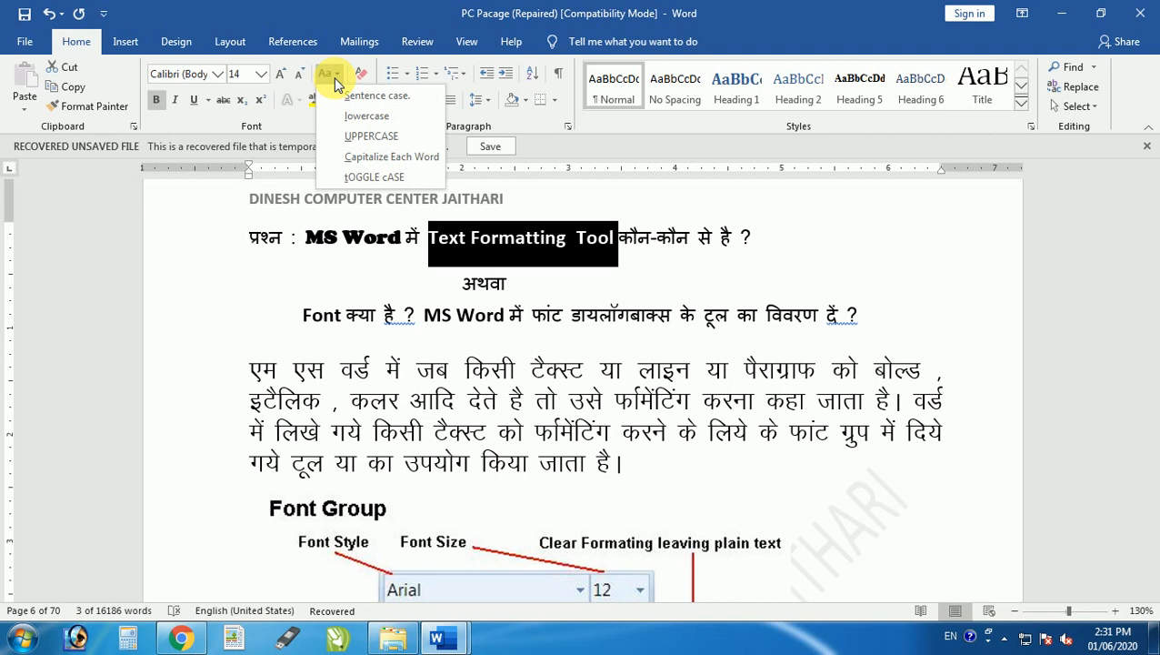
{"action": "left_click", "coordinate": [368, 180]}
{"action": "left_click", "coordinate": [443, 261]}
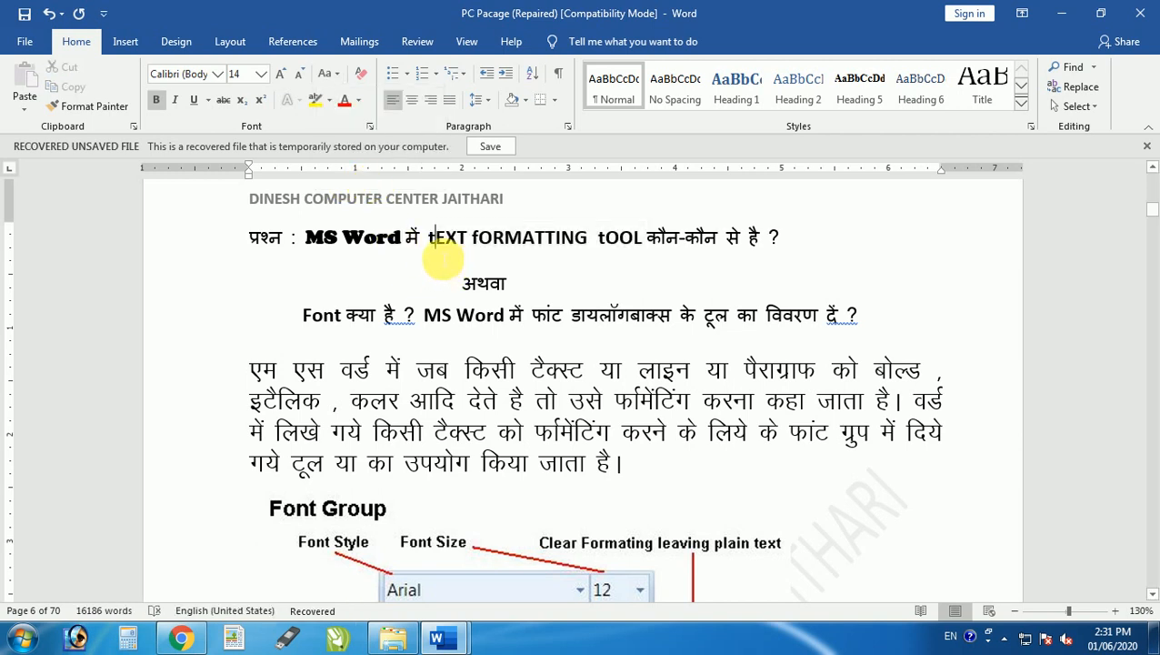
{"action": "left_click_drag", "start_coordinate": [429, 238], "coordinate": [458, 240]}
{"action": "left_click", "coordinate": [401, 262]}
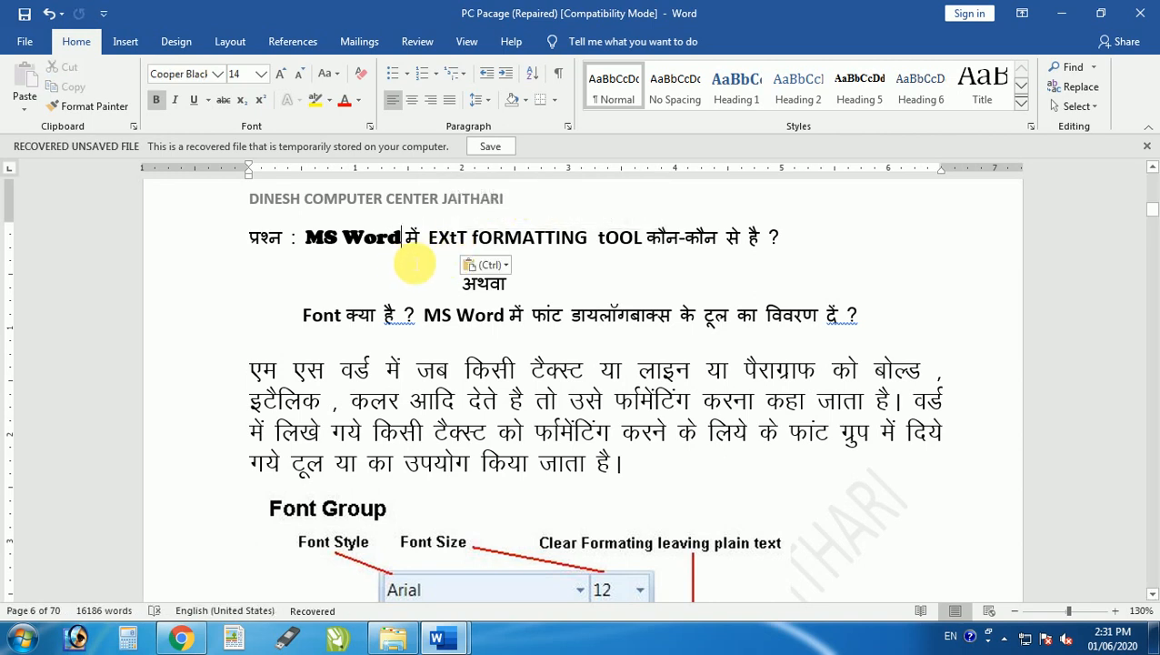
{"action": "key", "text": "ctrl+z"}
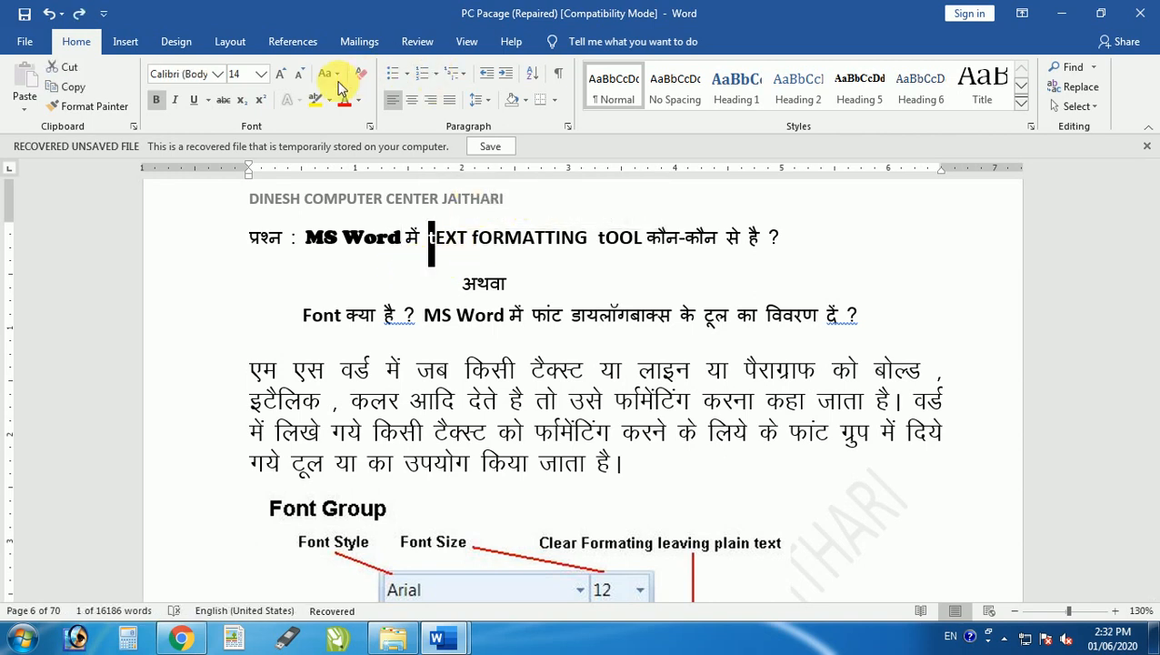
- Change the toggle-case words in the first question line to Capitalize Each Word
{"action": "left_click_drag", "start_coordinate": [428, 242], "coordinate": [634, 249]}
{"action": "left_click", "coordinate": [327, 74]}
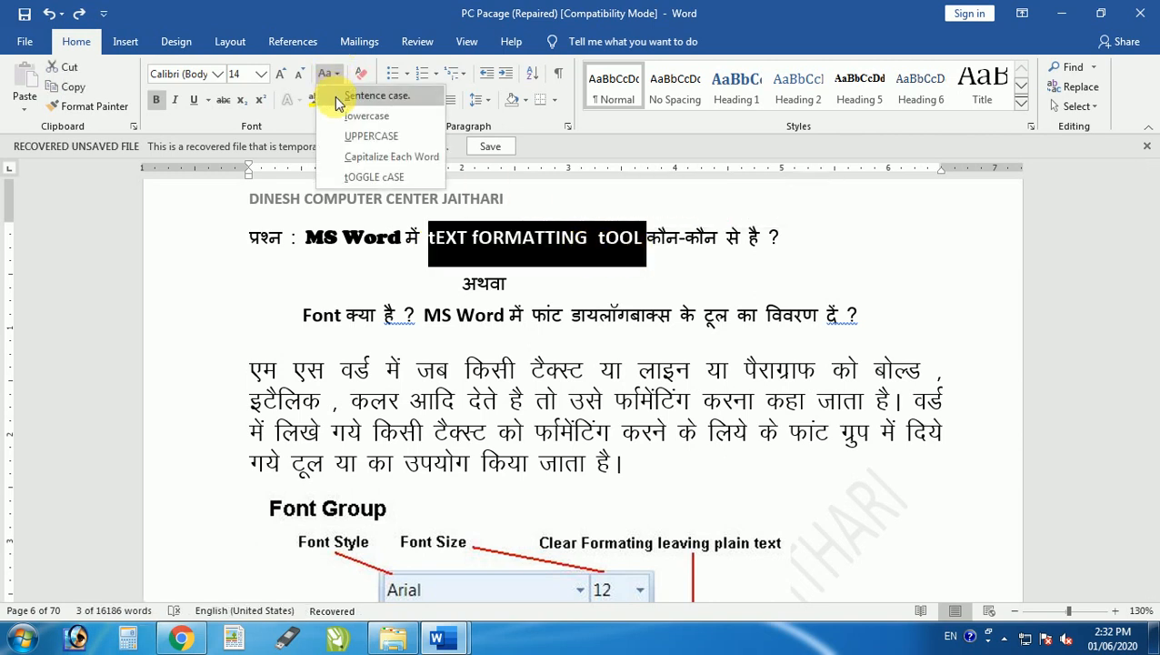
{"action": "left_click", "coordinate": [357, 161]}
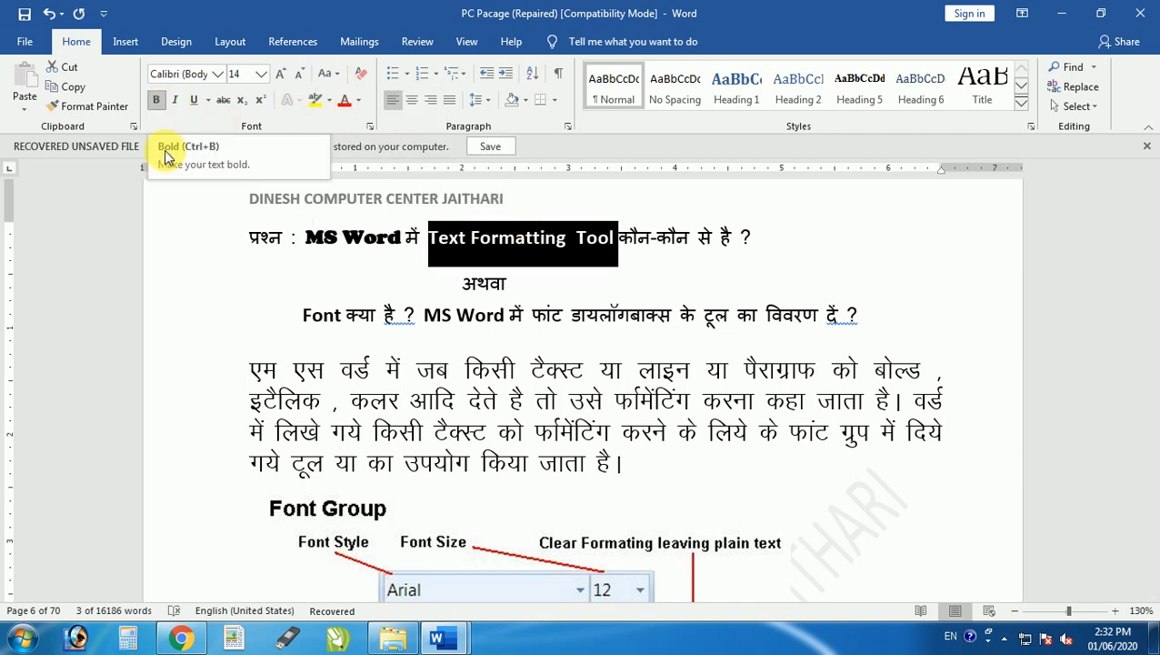
{"action": "left_click", "coordinate": [290, 285]}
{"action": "scroll", "coordinate": [409, 327], "scroll_direction": "down", "scroll_amount": 1}
{"action": "scroll", "coordinate": [431, 320], "scroll_direction": "up", "scroll_amount": 1}
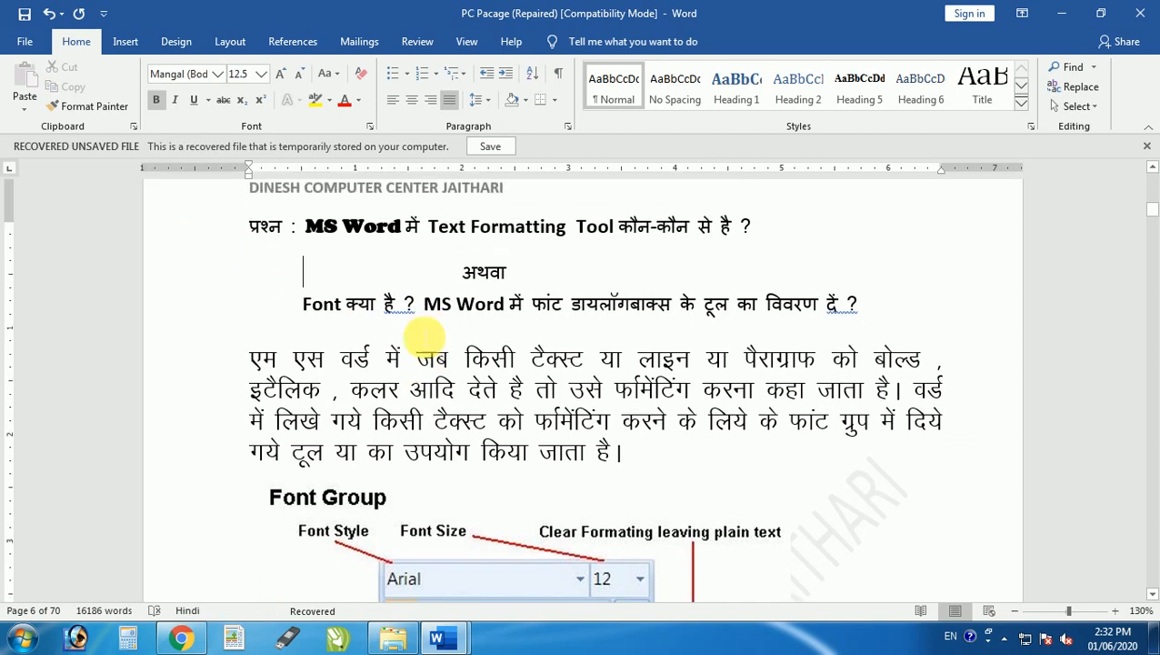
- Remove bold from "Text Formatting Tool" in the first question line, then make the words bold again
{"action": "left_click", "coordinate": [433, 238]}
{"action": "left_click_drag", "start_coordinate": [466, 239], "coordinate": [618, 240]}
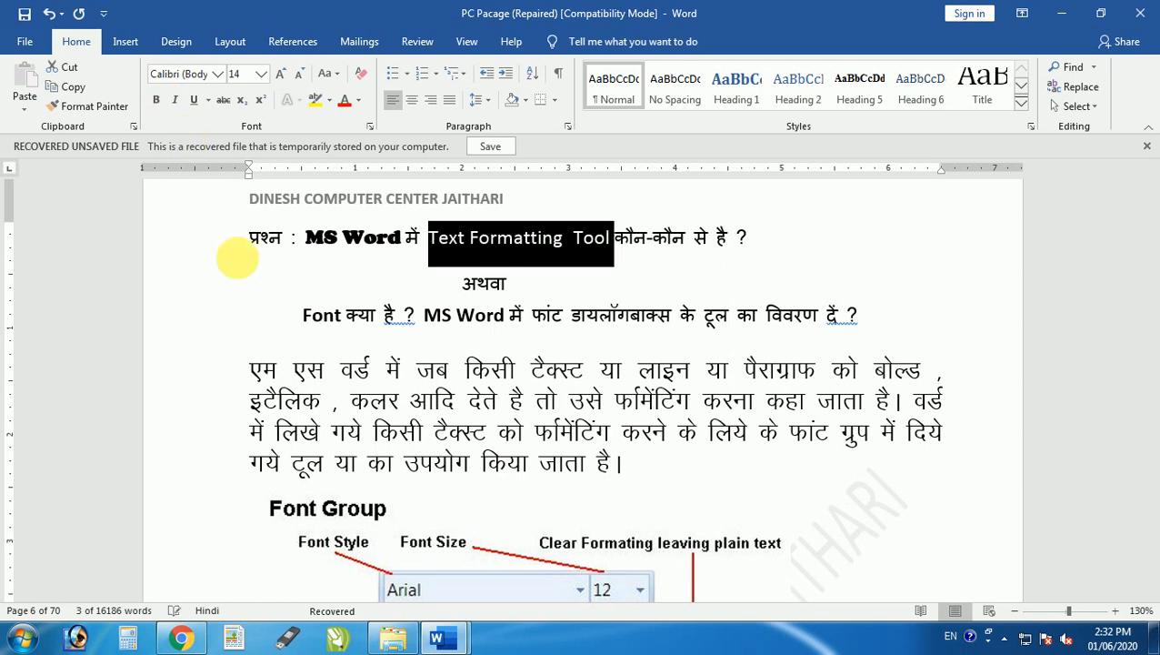
{"action": "left_click", "coordinate": [480, 283]}
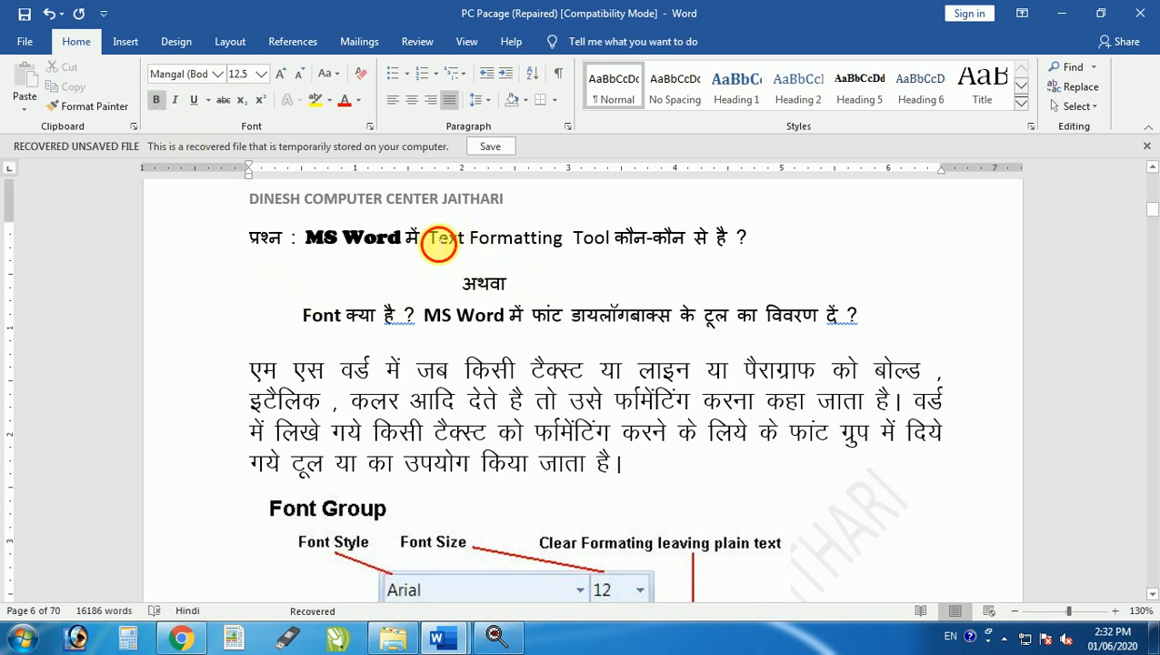
{"action": "left_click_drag", "start_coordinate": [438, 244], "coordinate": [626, 244]}
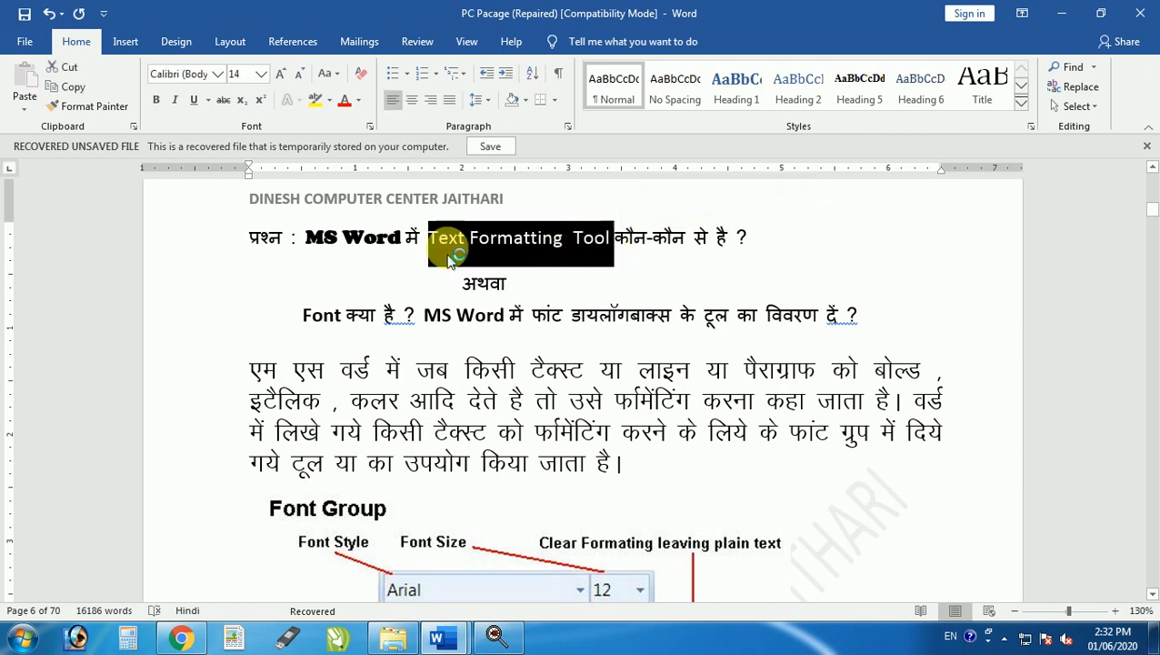
{"action": "left_click", "coordinate": [155, 99]}
{"action": "left_click", "coordinate": [312, 315]}
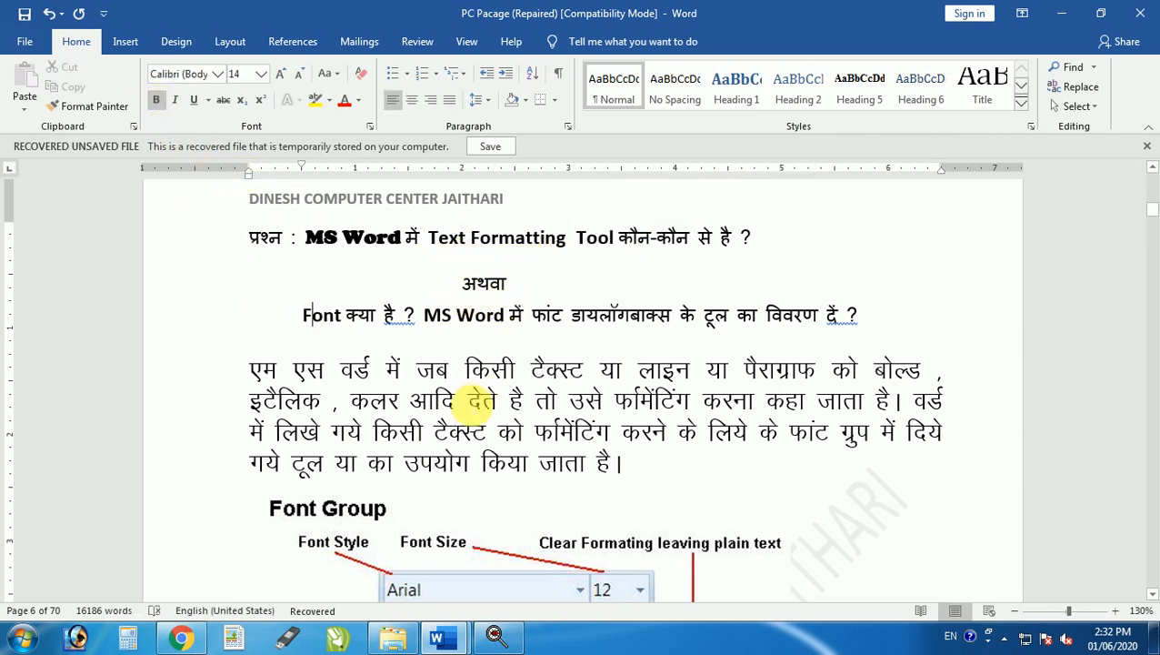
- Make the entire Hindi paragraph above the Font Group picture bold
{"action": "scroll", "coordinate": [475, 400], "scroll_direction": "down", "scroll_amount": 3}
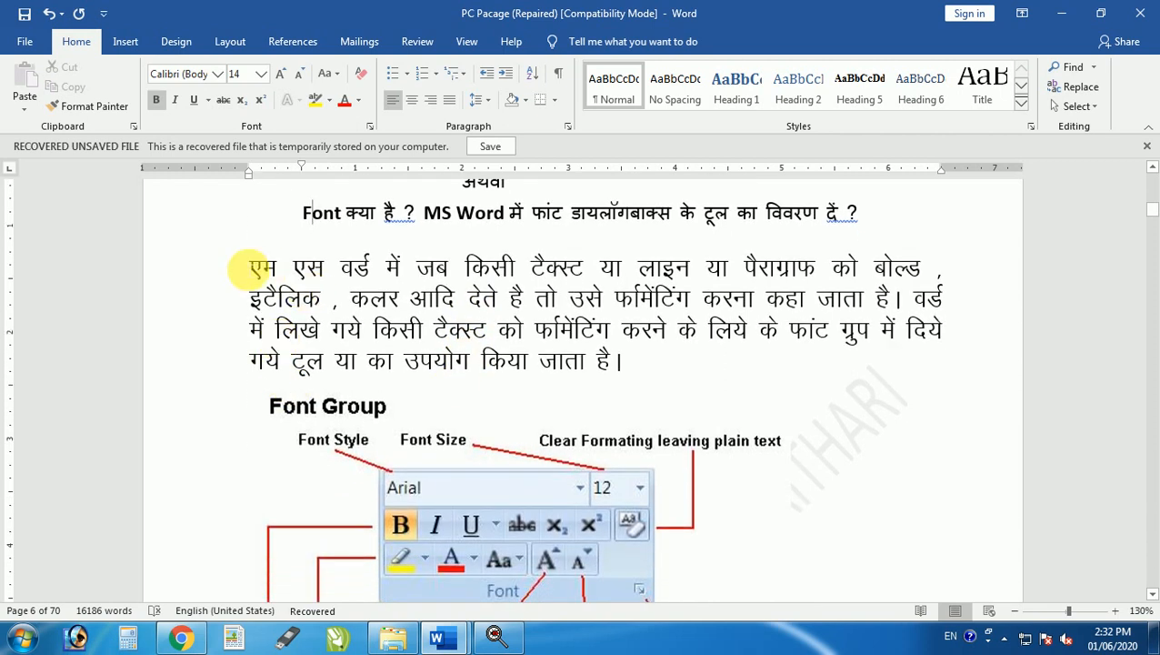
{"action": "left_click_drag", "start_coordinate": [251, 267], "coordinate": [665, 373]}
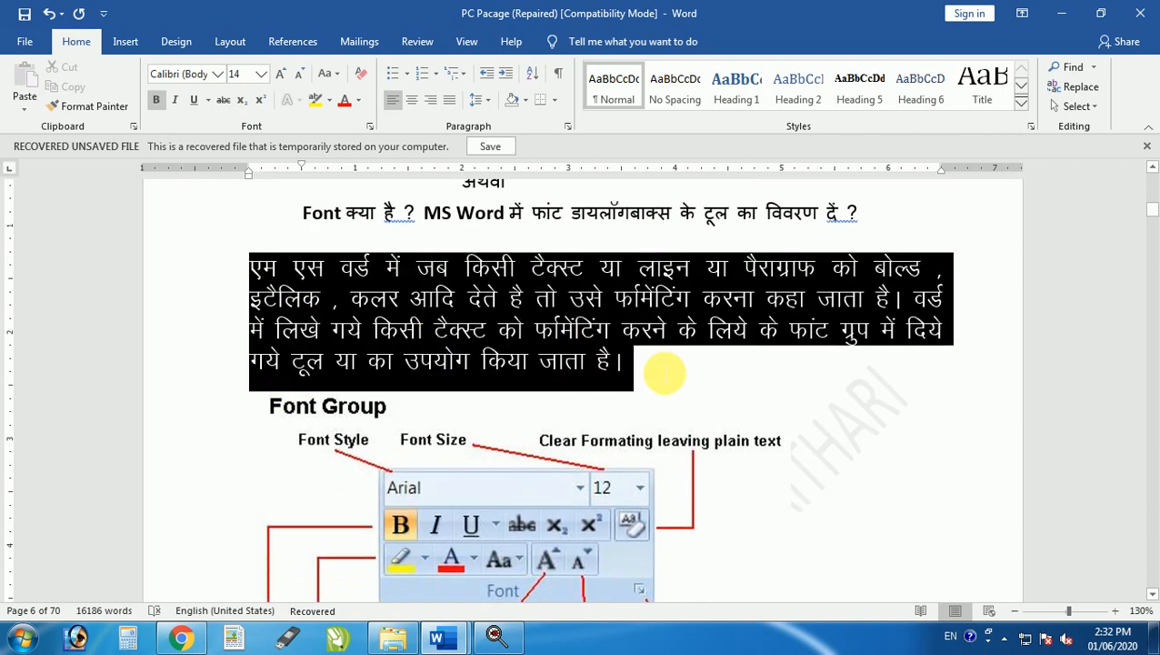
{"action": "left_click", "coordinate": [155, 102]}
{"action": "left_click", "coordinate": [523, 411]}
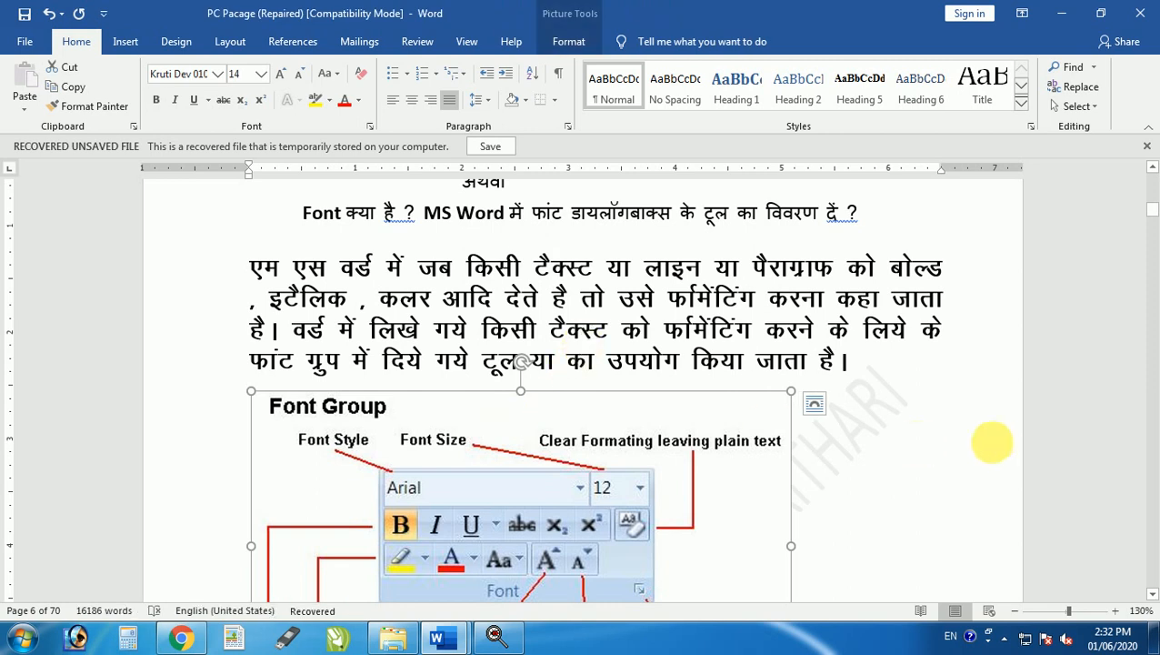
{"action": "left_click", "coordinate": [914, 382]}
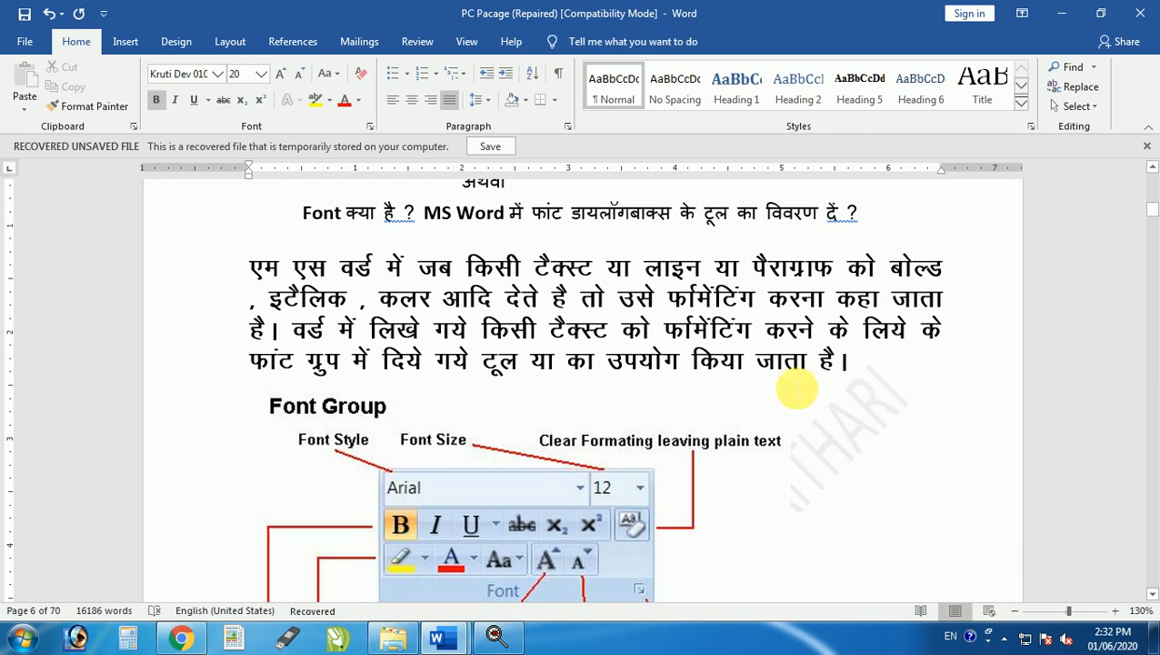
- Toggle bold off and on repeatedly for the whole Hindi paragraph, leaving it switched off
{"action": "left_click_drag", "start_coordinate": [251, 268], "coordinate": [859, 364]}
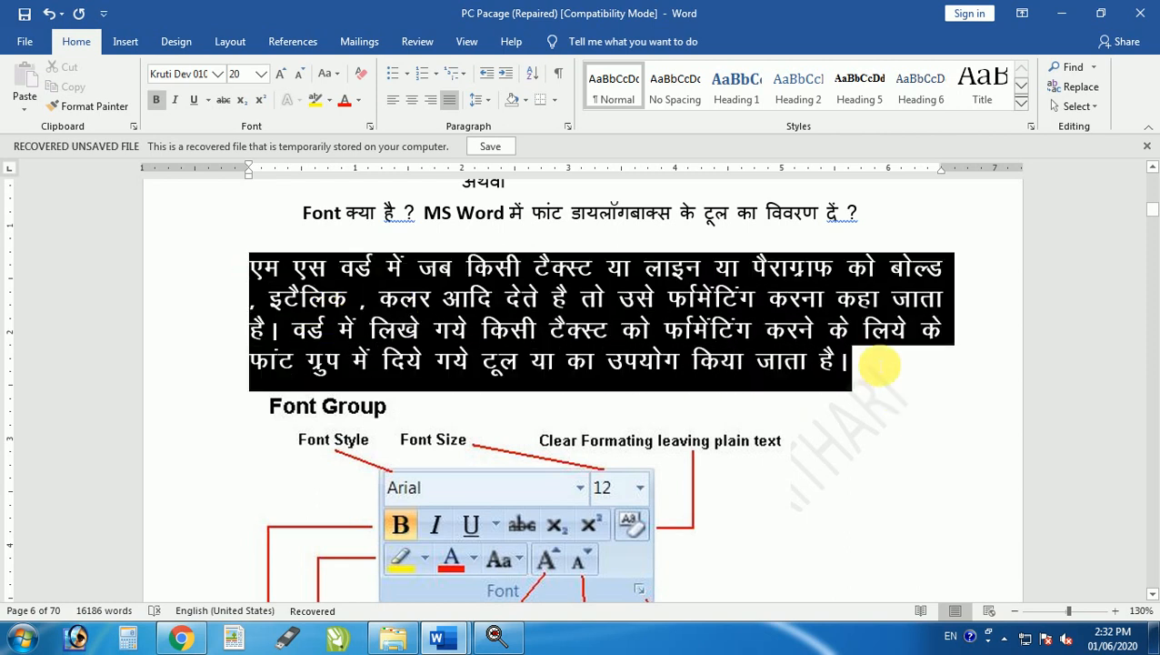
{"action": "left_click", "coordinate": [157, 101]}
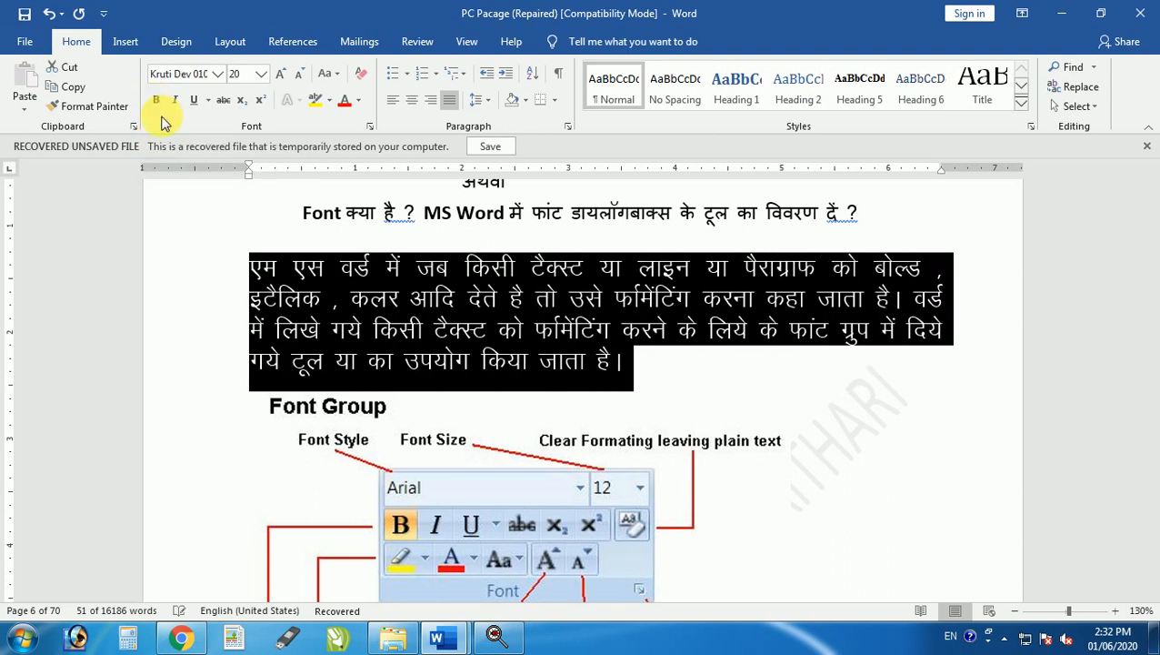
{"action": "left_click", "coordinate": [156, 105]}
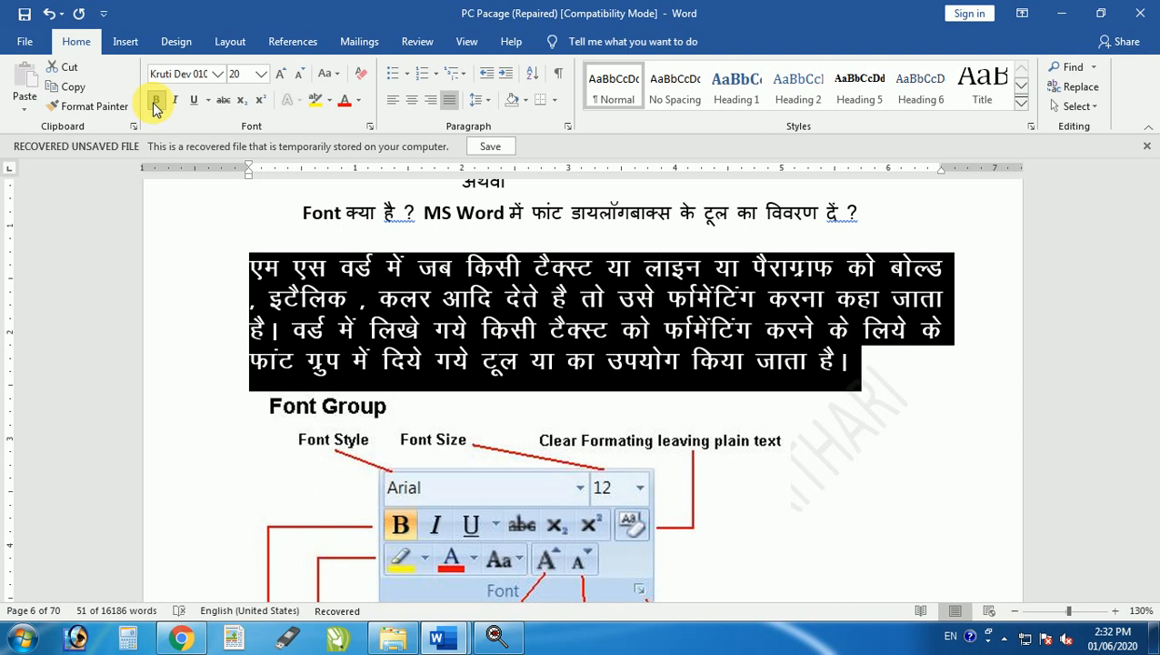
{"action": "left_click", "coordinate": [156, 102]}
{"action": "left_click", "coordinate": [157, 102]}
{"action": "left_click", "coordinate": [157, 103]}
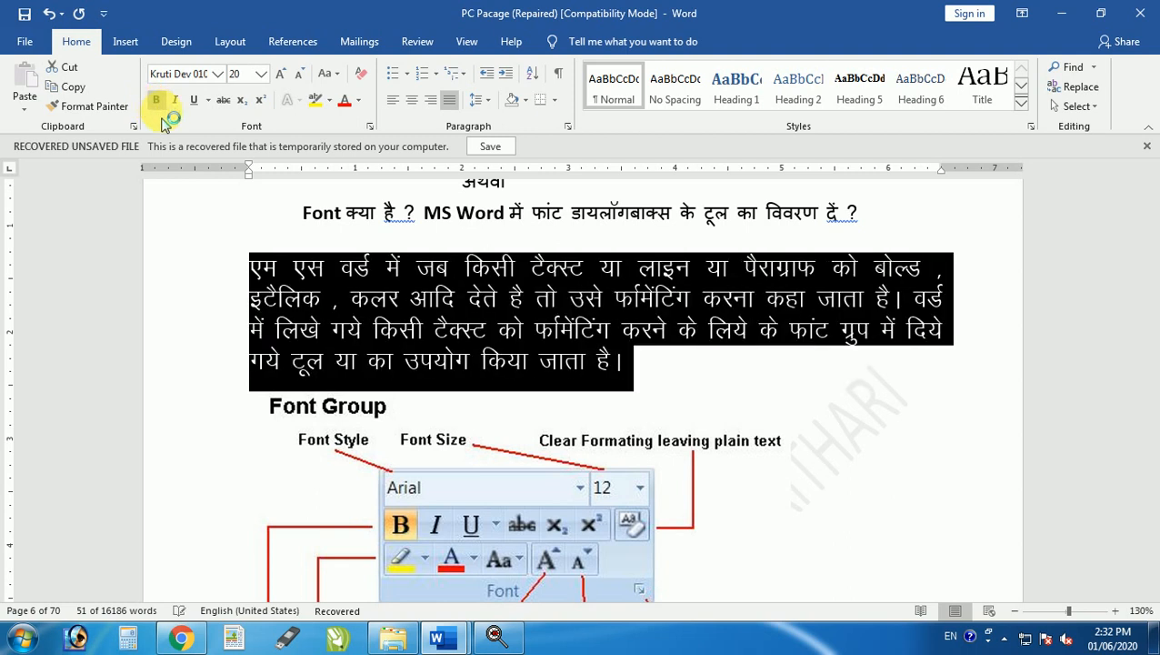
{"action": "left_click", "coordinate": [157, 103]}
{"action": "left_click", "coordinate": [157, 104]}
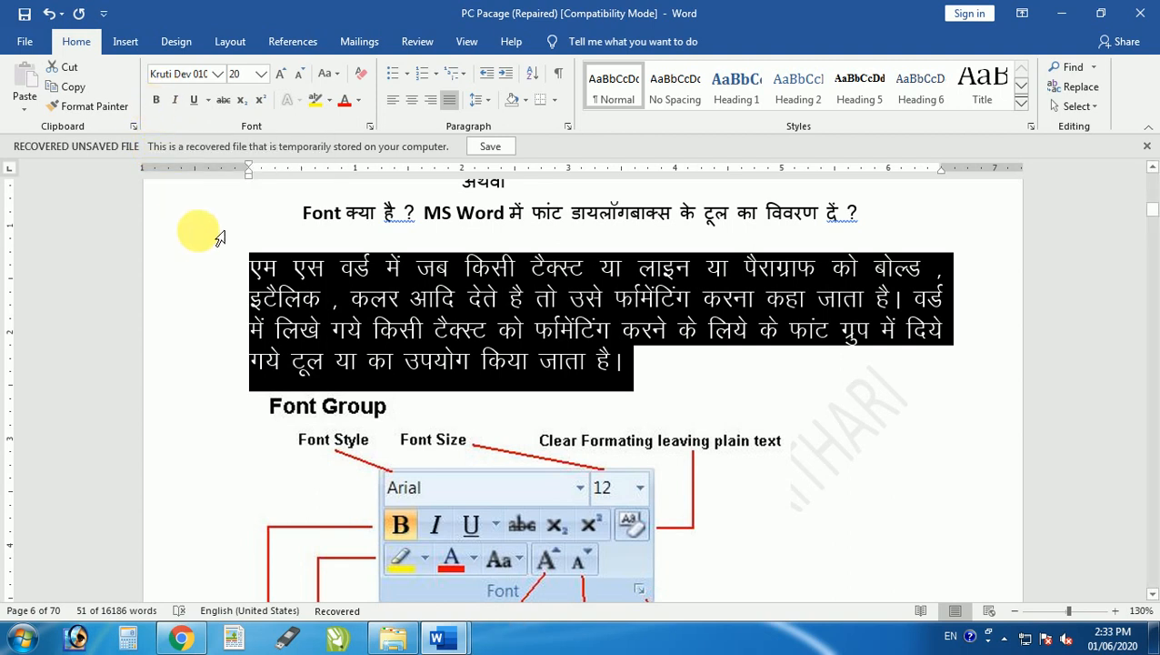
{"action": "left_click", "coordinate": [157, 101]}
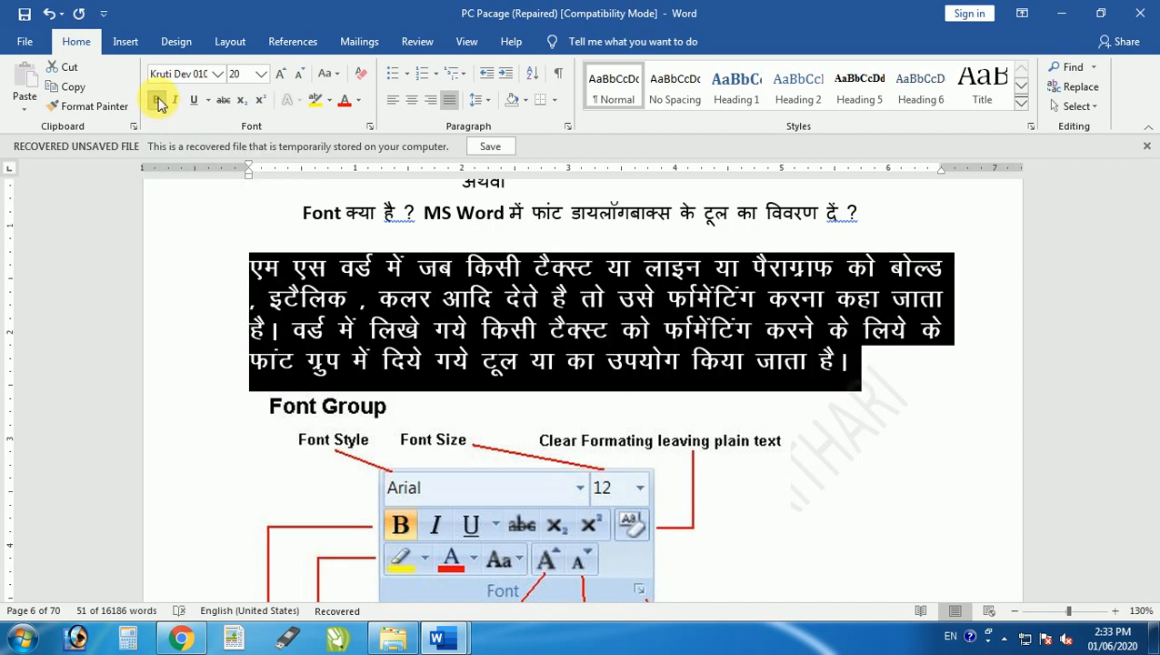
{"action": "left_click", "coordinate": [157, 101]}
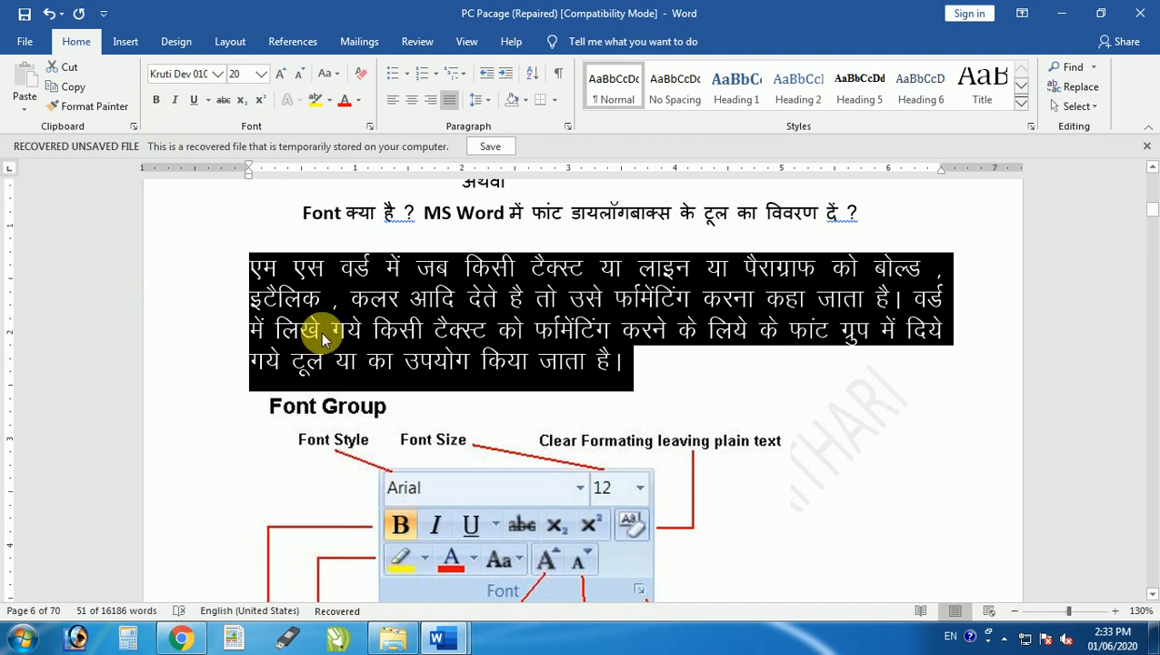
{"action": "left_click", "coordinate": [615, 363]}
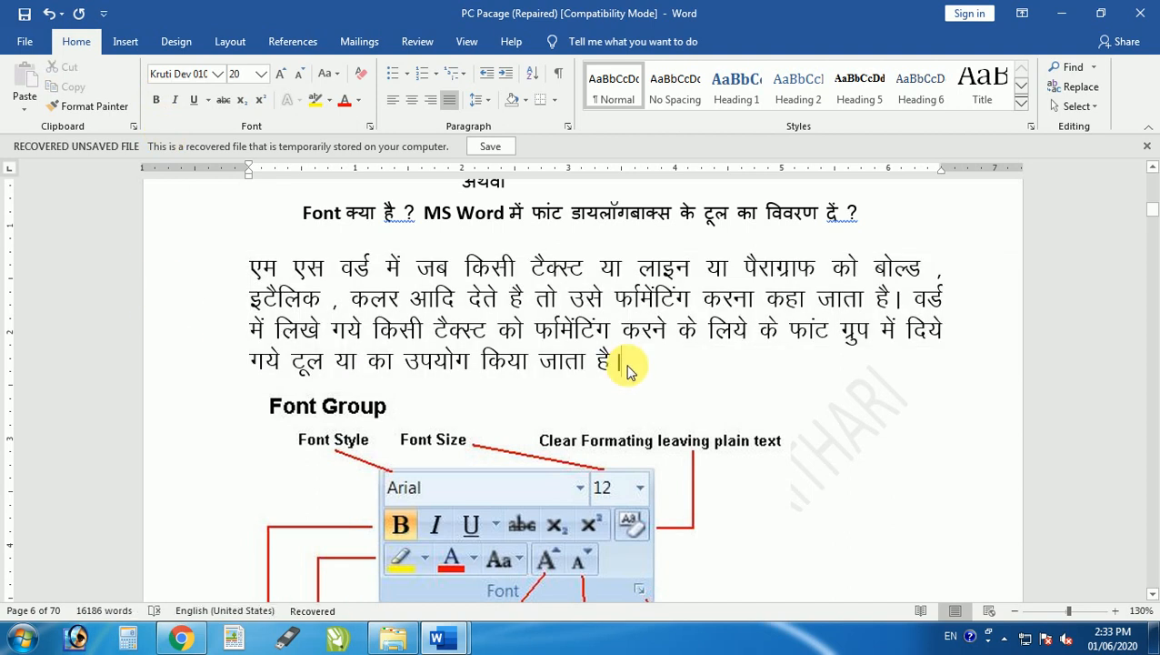
- Toggle italic on and off repeatedly for the whole Hindi paragraph, leaving it switched off
{"action": "left_click_drag", "start_coordinate": [254, 267], "coordinate": [673, 368]}
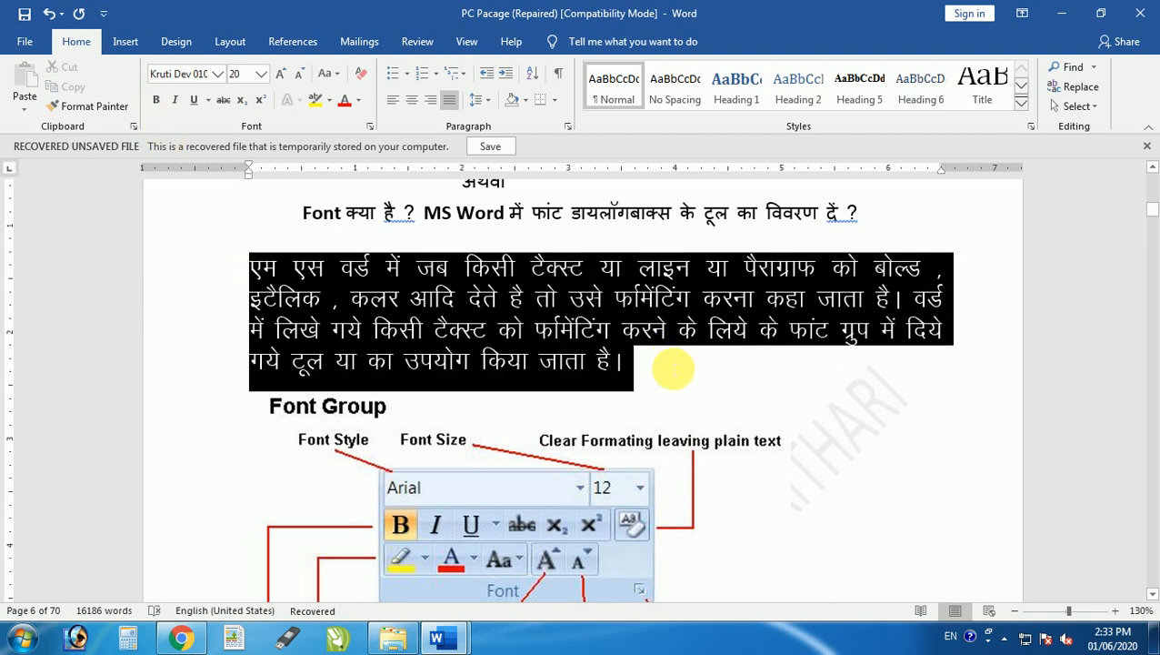
{"action": "left_click", "coordinate": [175, 102]}
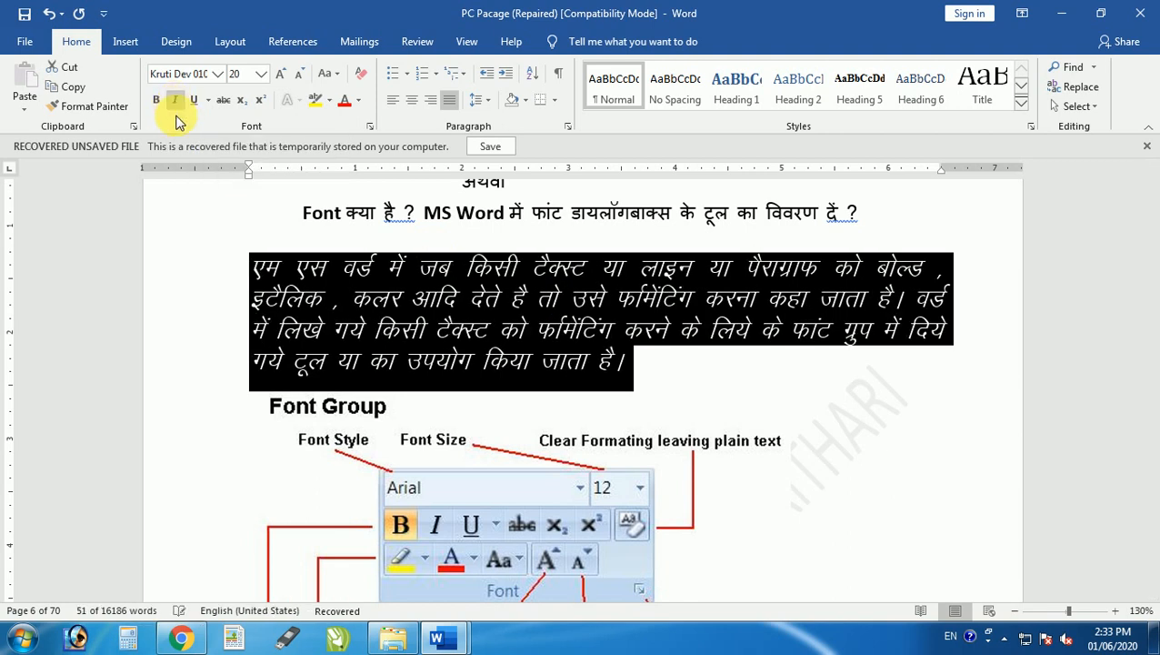
{"action": "left_click", "coordinate": [175, 102]}
{"action": "left_click", "coordinate": [175, 102]}
{"action": "left_click", "coordinate": [175, 102]}
{"action": "left_click", "coordinate": [176, 102]}
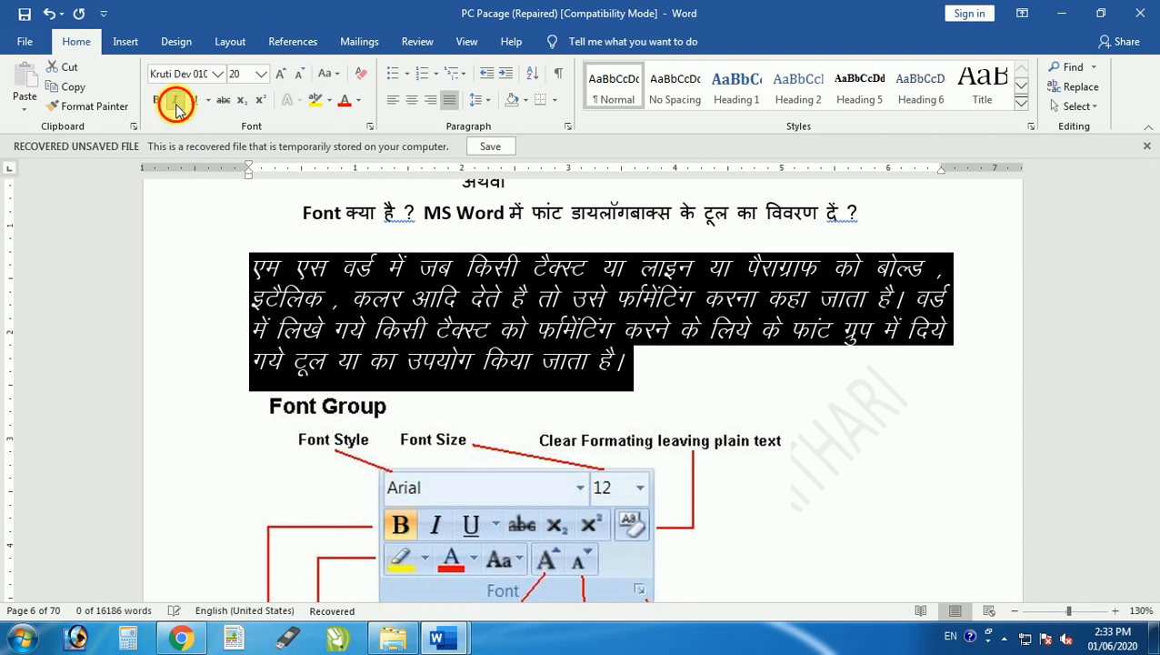
{"action": "left_click", "coordinate": [176, 104]}
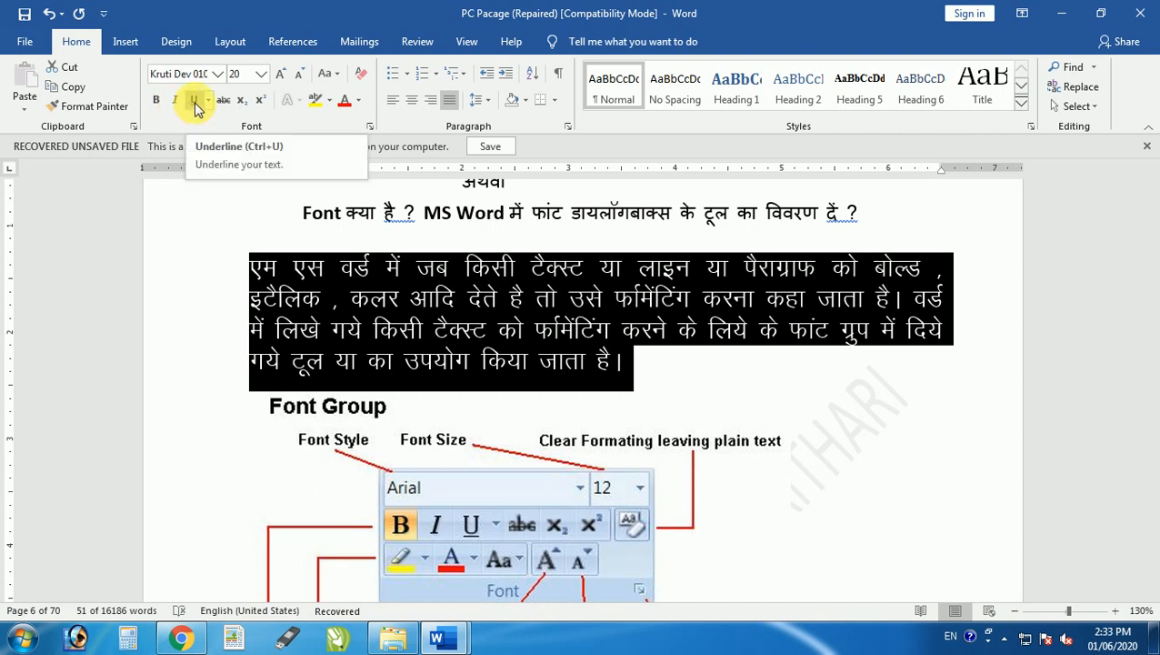
- Underline the whole Hindi paragraph, look through the available underline styles, and remove the underline again
{"action": "left_click", "coordinate": [194, 102]}
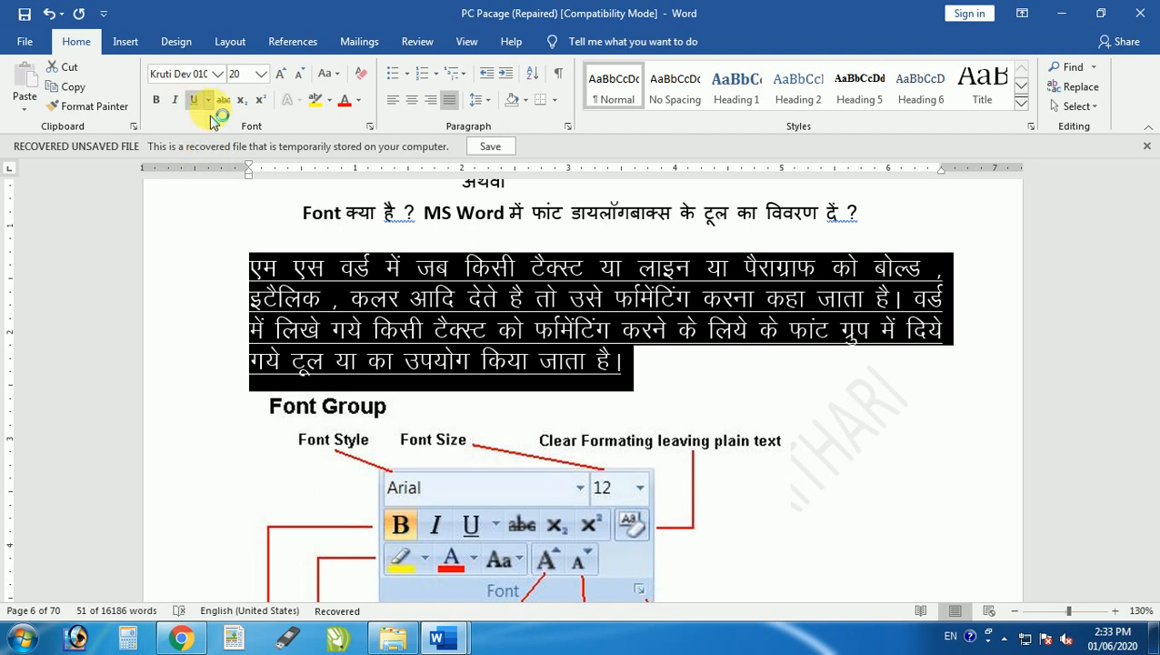
{"action": "left_click", "coordinate": [208, 101]}
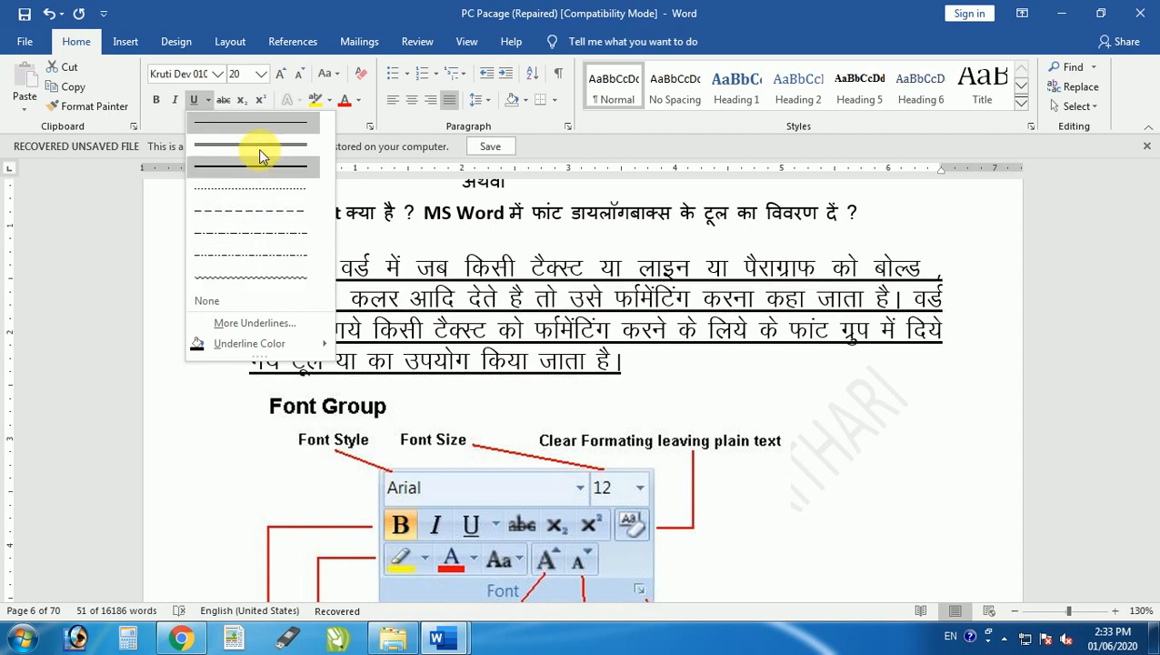
{"action": "left_click", "coordinate": [194, 107]}
{"action": "left_click", "coordinate": [313, 299]}
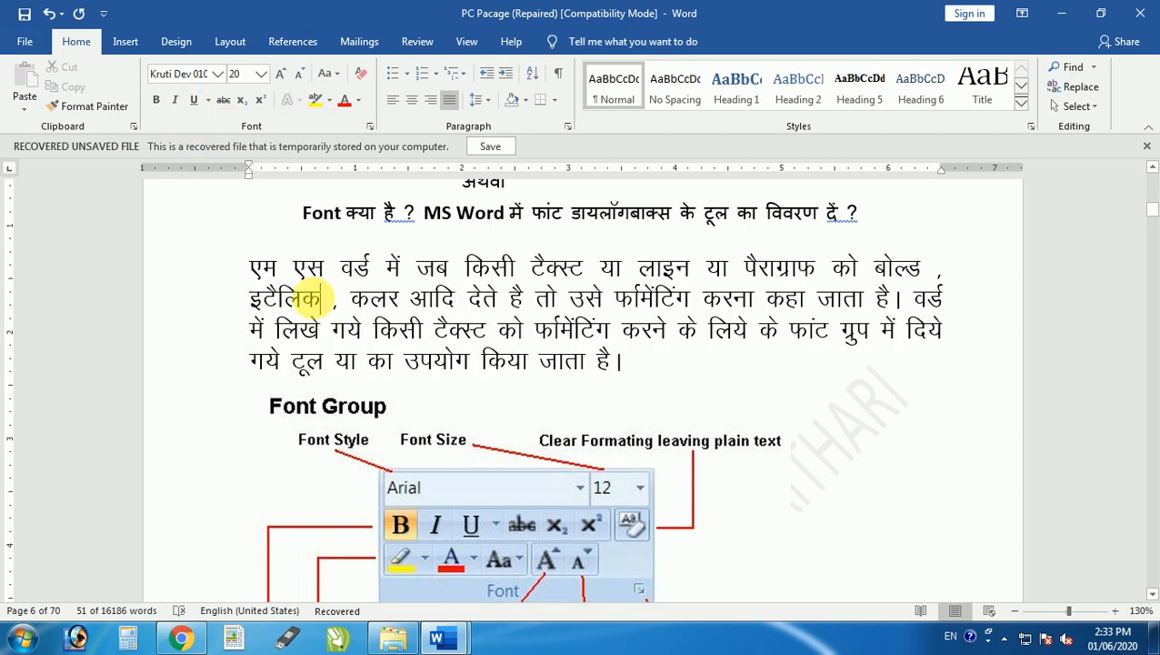
- Apply strikethrough to the first line of the Hindi paragraph and remove it again
{"action": "left_click", "coordinate": [219, 110]}
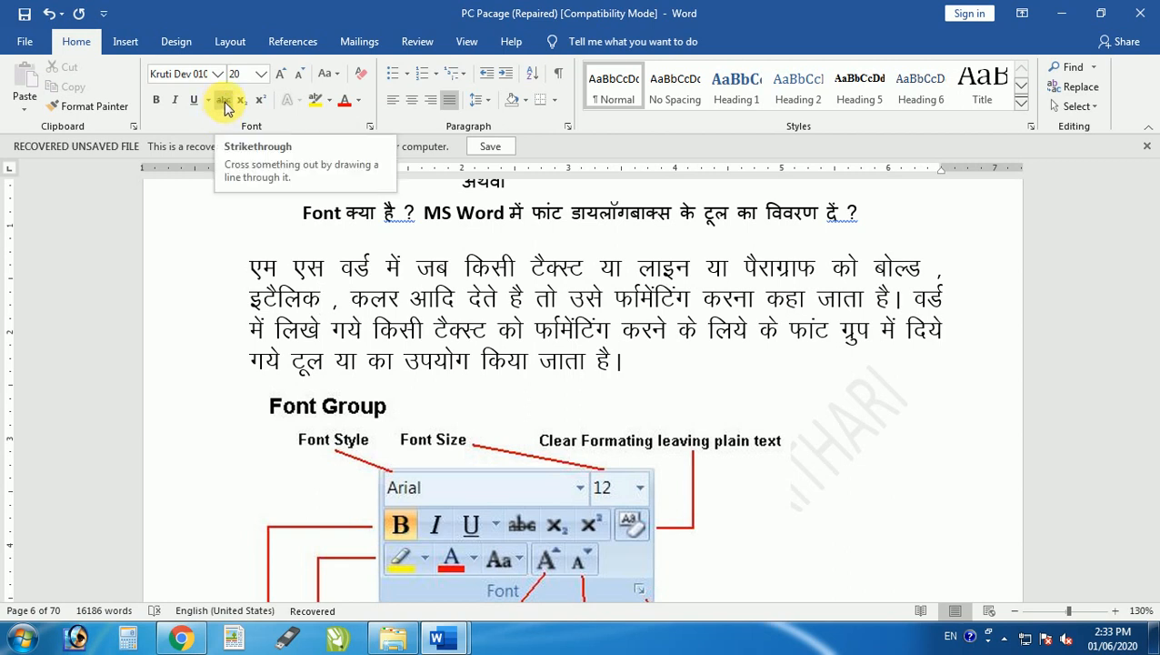
{"action": "left_click", "coordinate": [246, 268]}
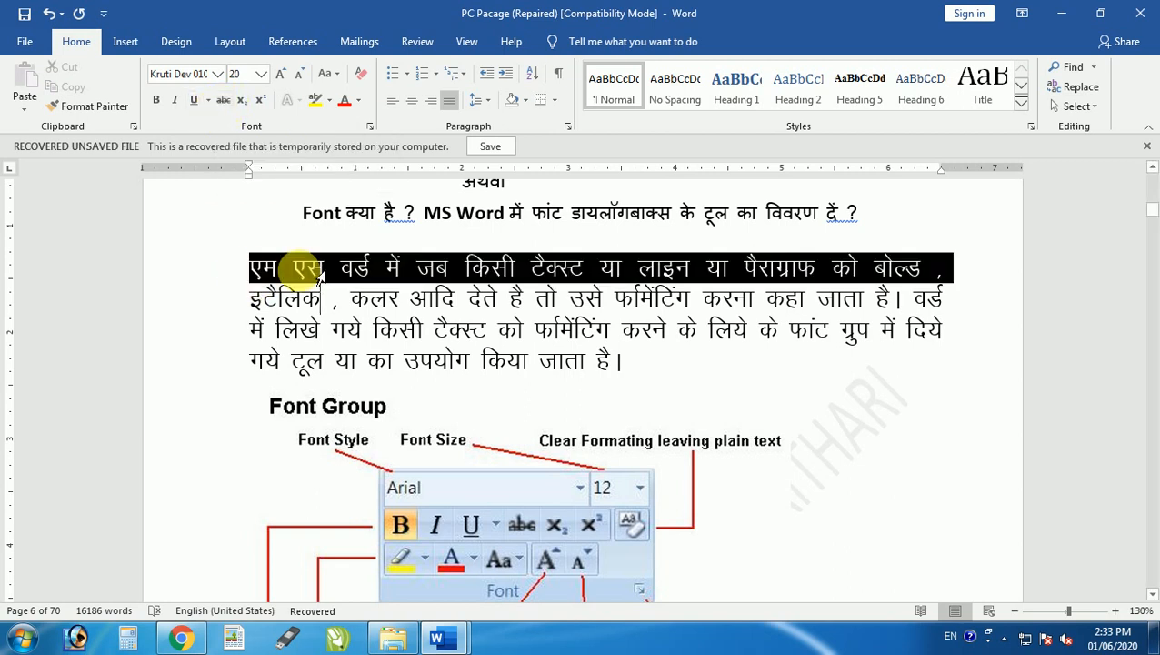
{"action": "left_click", "coordinate": [222, 99]}
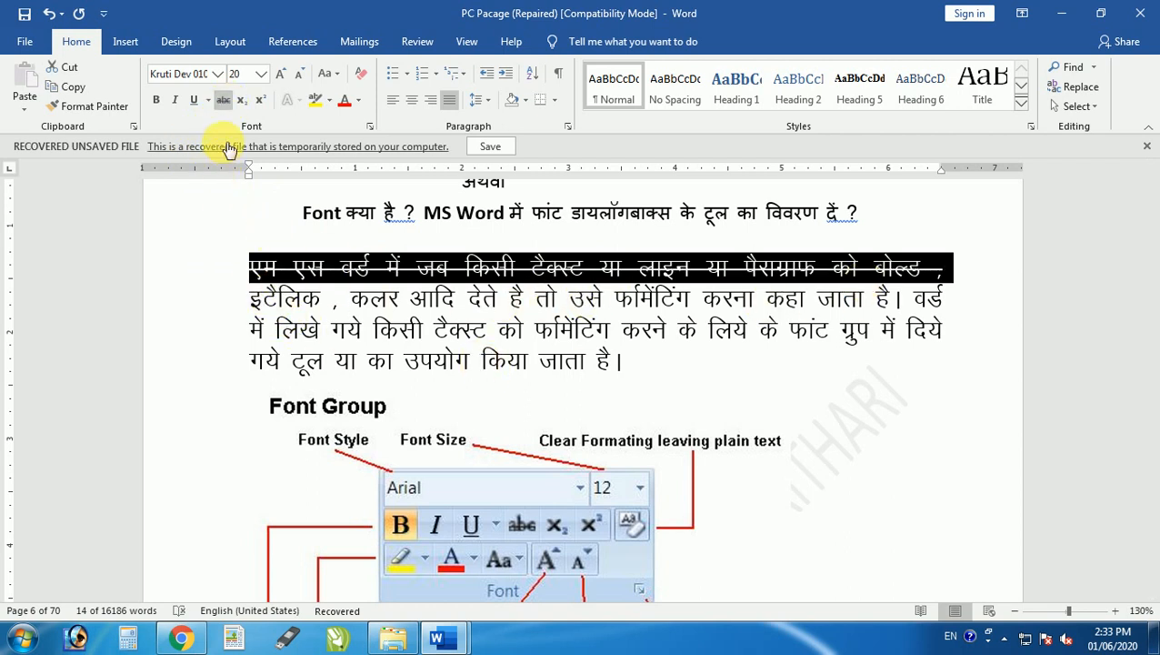
{"action": "left_click", "coordinate": [223, 99]}
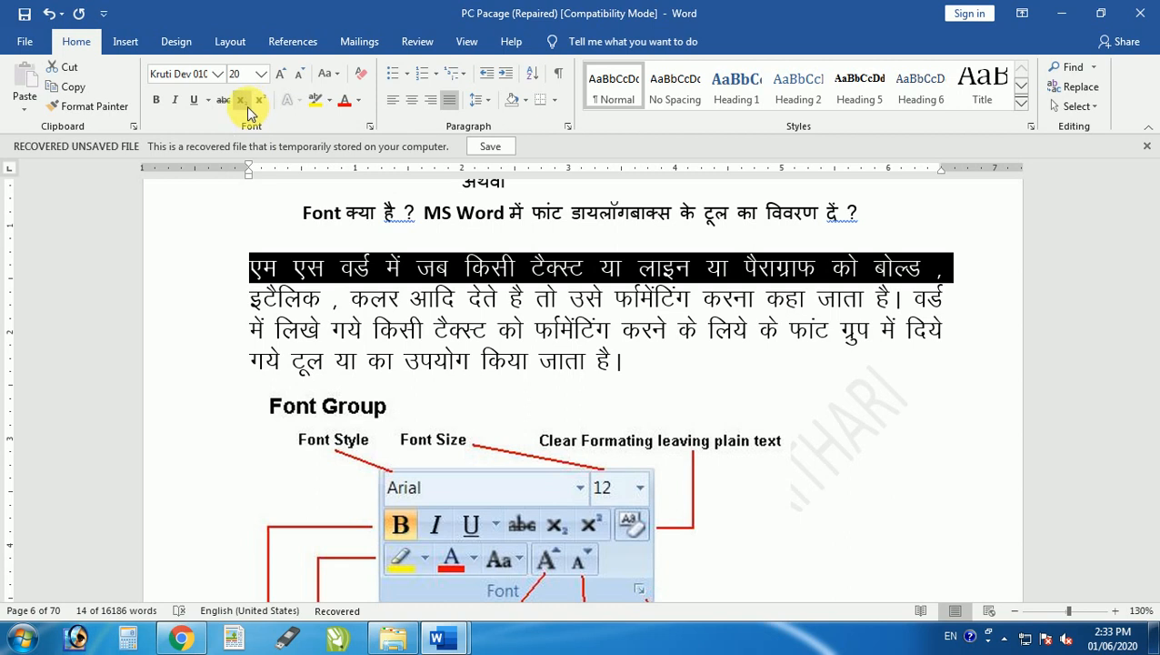
- Enter H2O on the empty line between the Font question and the Hindi paragraph
{"action": "scroll", "coordinate": [298, 434], "scroll_direction": "down", "scroll_amount": 3}
{"action": "scroll", "coordinate": [323, 435], "scroll_direction": "up", "scroll_amount": 4}
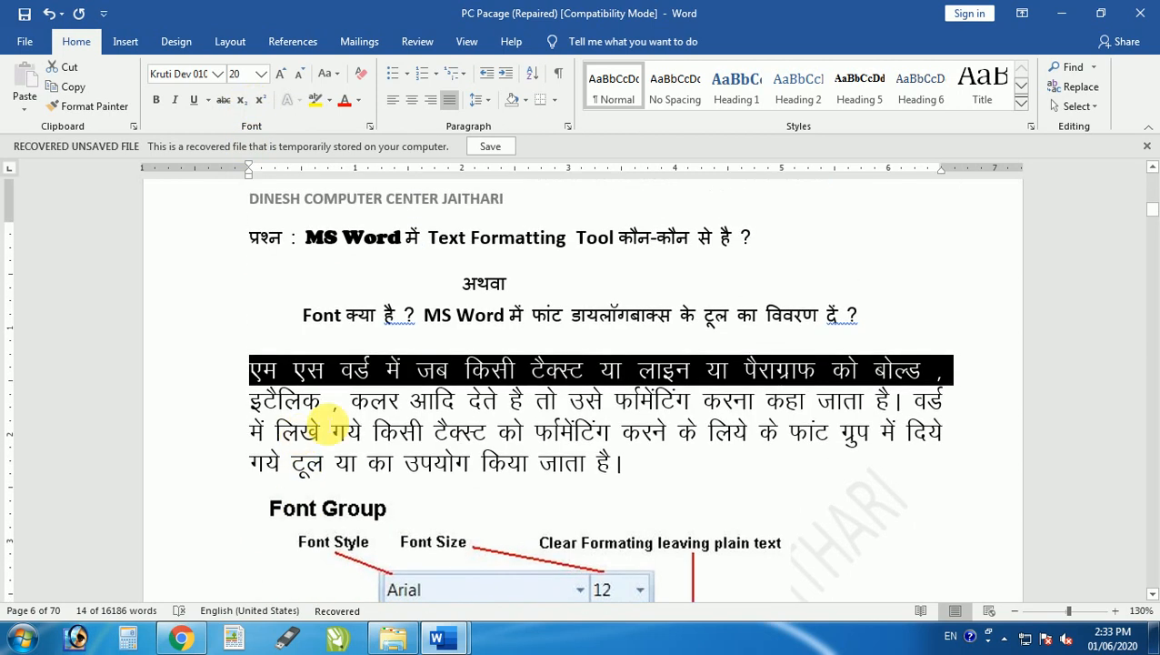
{"action": "scroll", "coordinate": [430, 362], "scroll_direction": "down", "scroll_amount": 3}
{"action": "scroll", "coordinate": [435, 362], "scroll_direction": "up", "scroll_amount": 3}
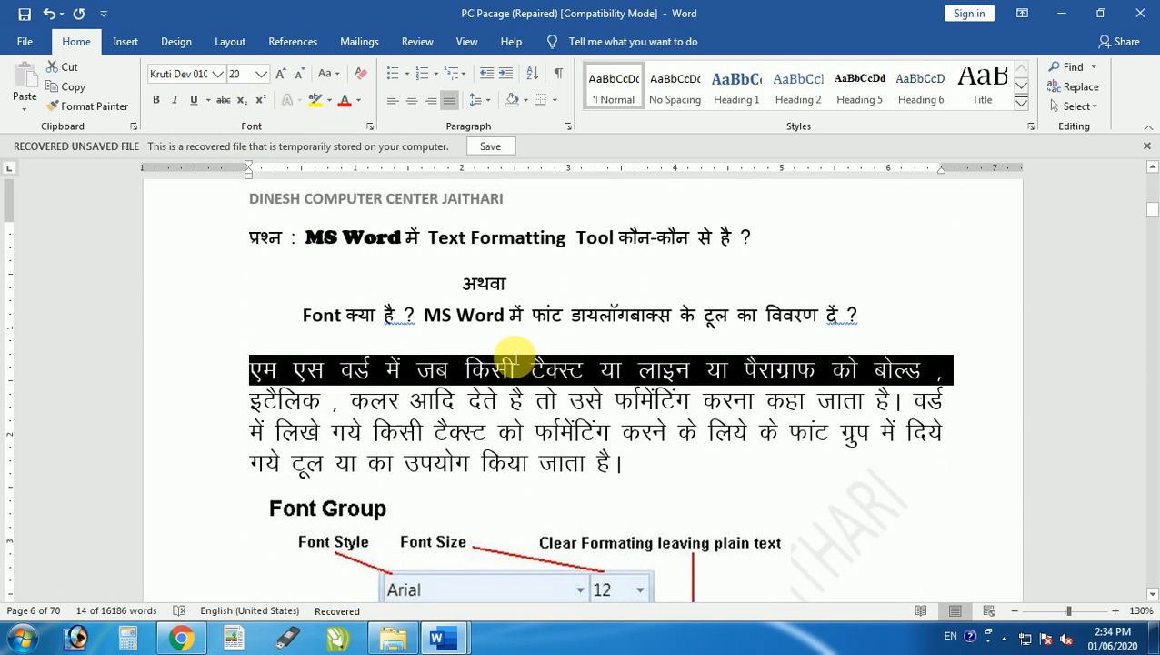
{"action": "left_click", "coordinate": [439, 343]}
{"action": "scroll", "coordinate": [498, 357], "scroll_direction": "down", "scroll_amount": 2}
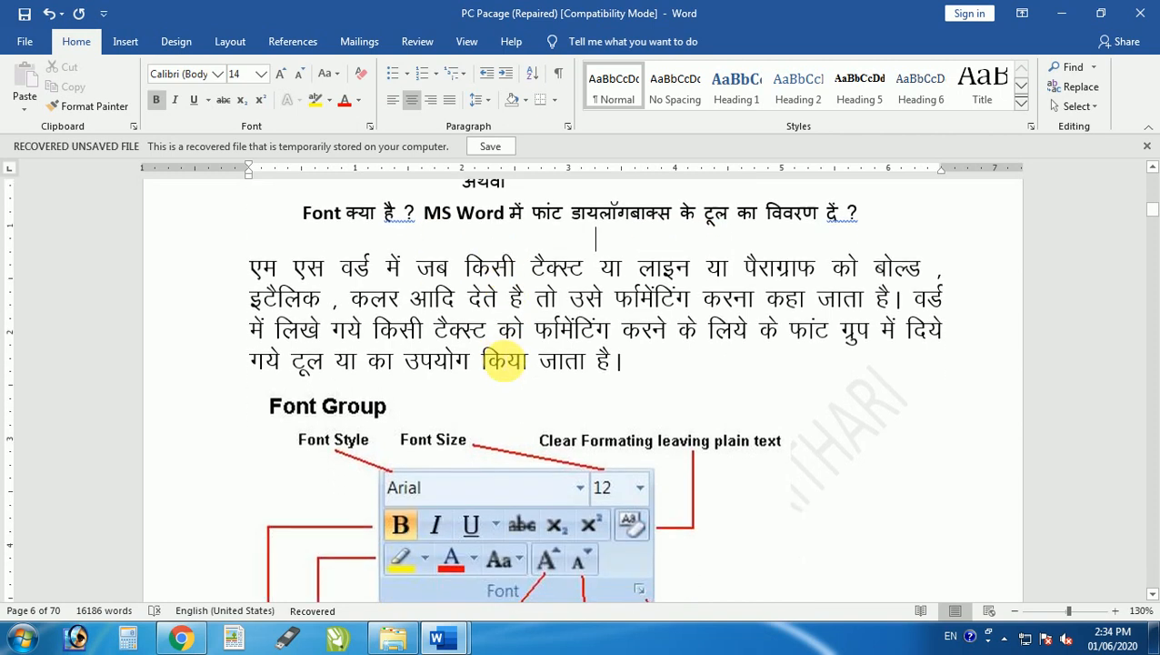
{"action": "type", "text": "h"}
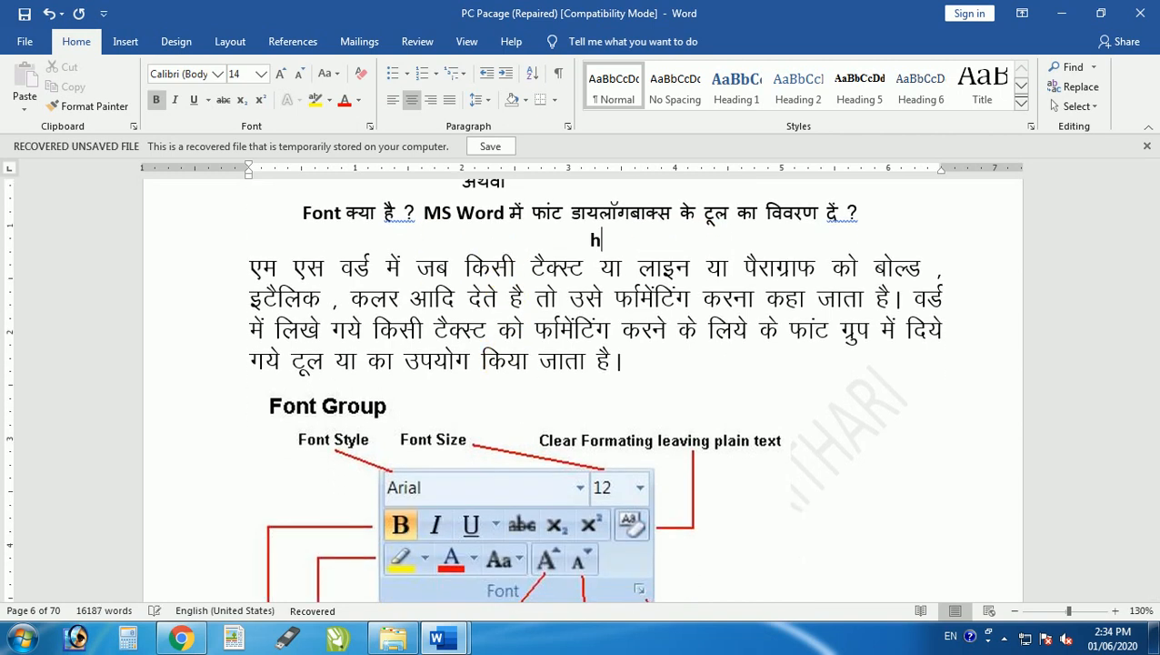
{"action": "type", "text": "H"}
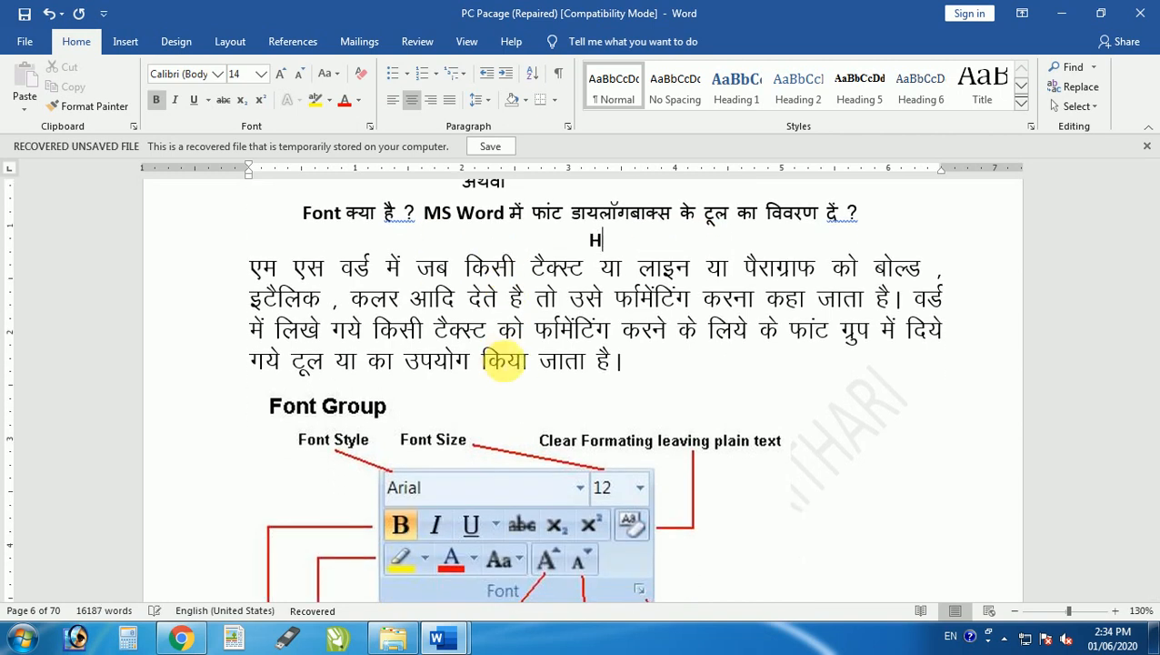
{"action": "type", "text": "2O"}
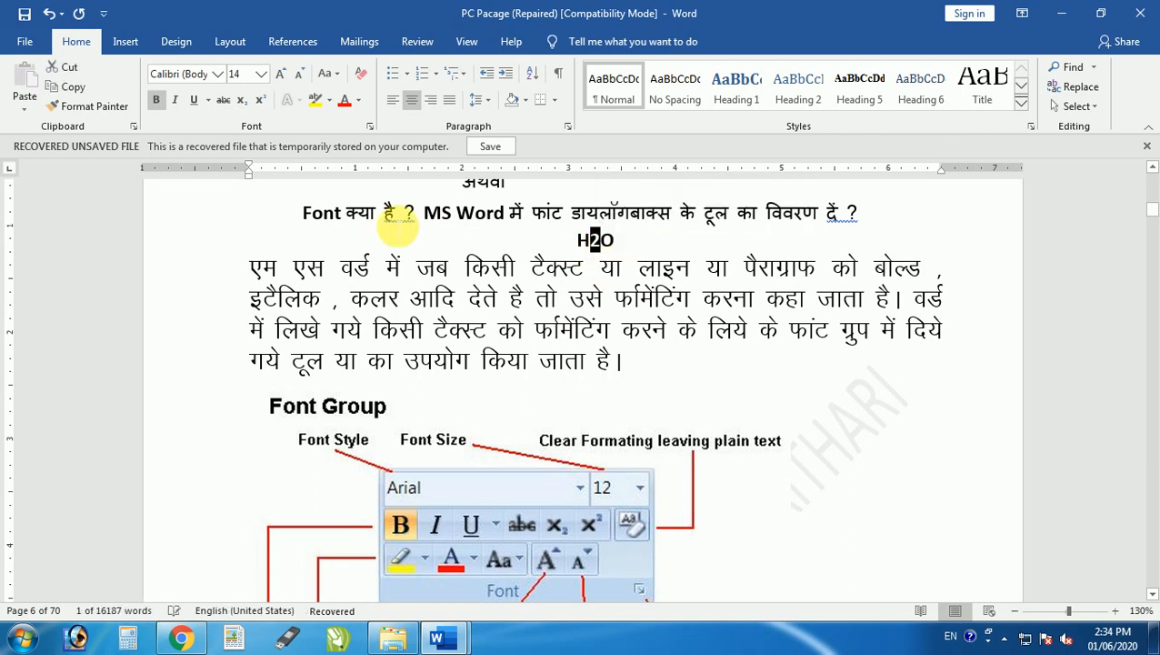
- Format the 2 in H2O as subscript
{"action": "left_click", "coordinate": [242, 104]}
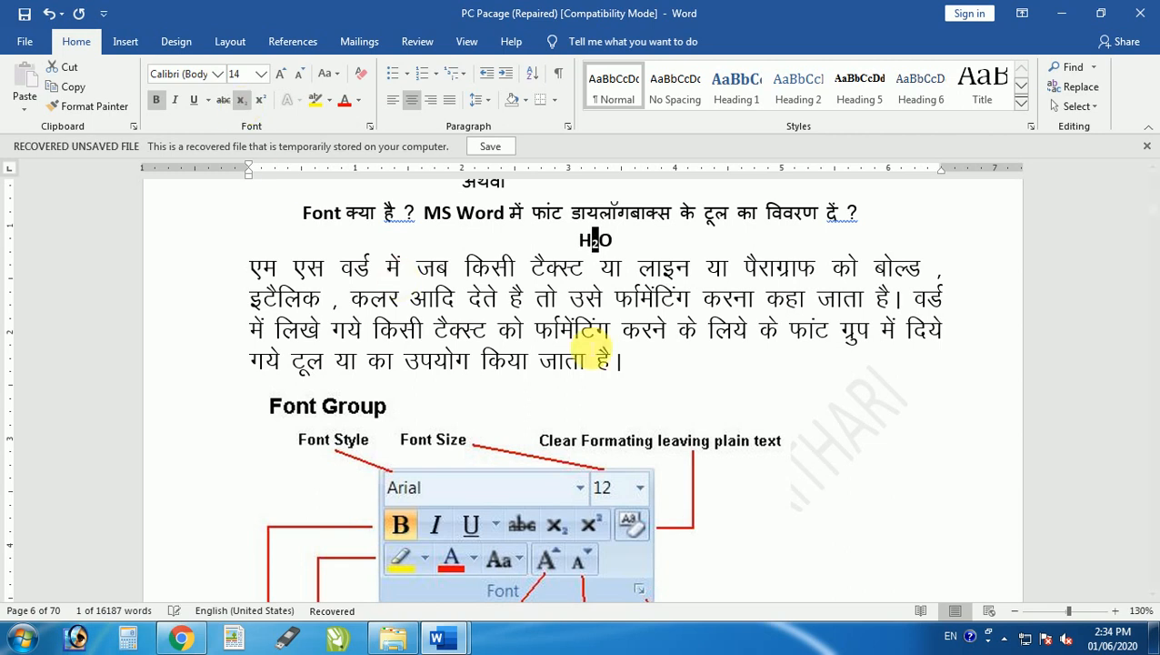
{"action": "left_click", "coordinate": [605, 262]}
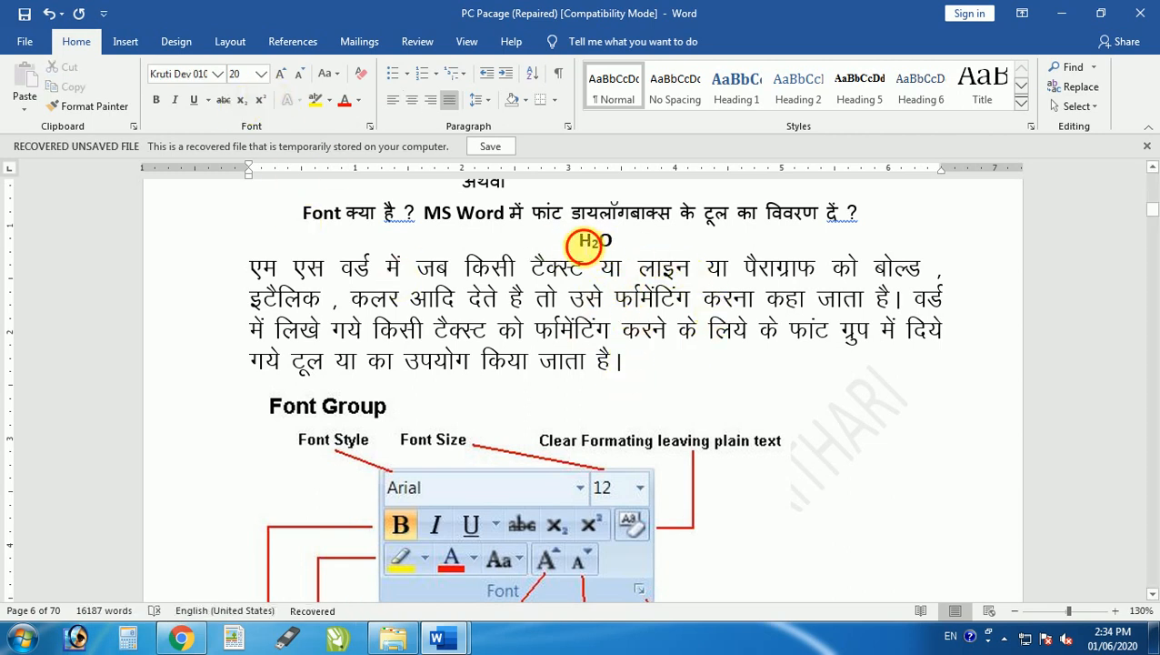
{"action": "left_click_drag", "start_coordinate": [580, 242], "coordinate": [613, 243]}
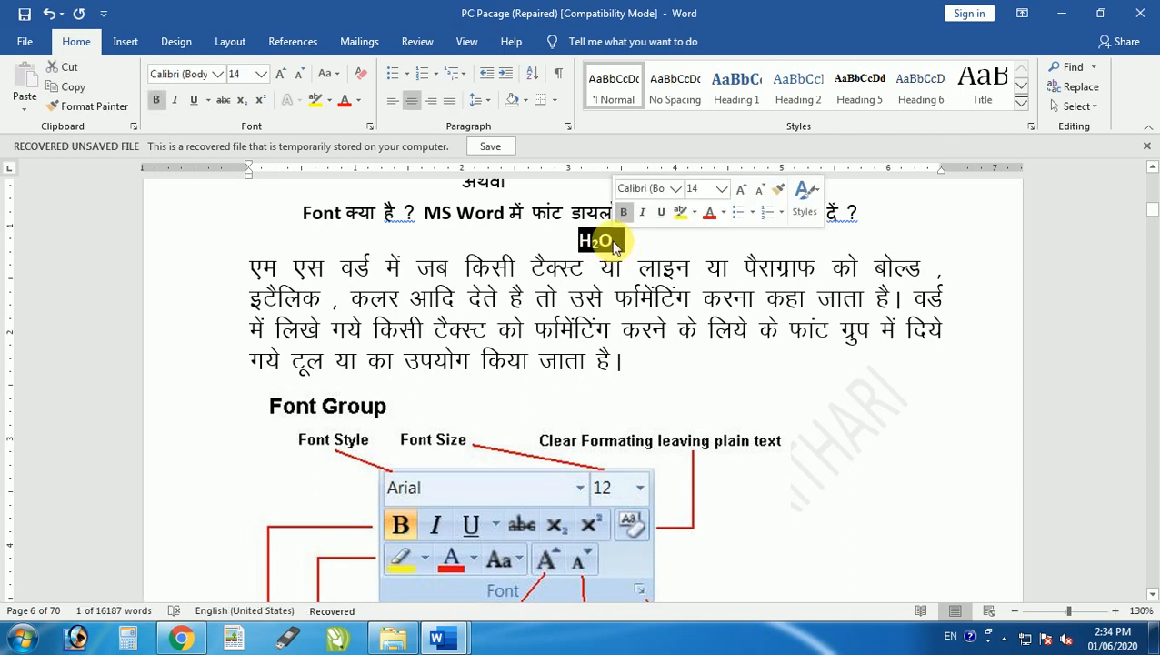
{"action": "left_click", "coordinate": [602, 242]}
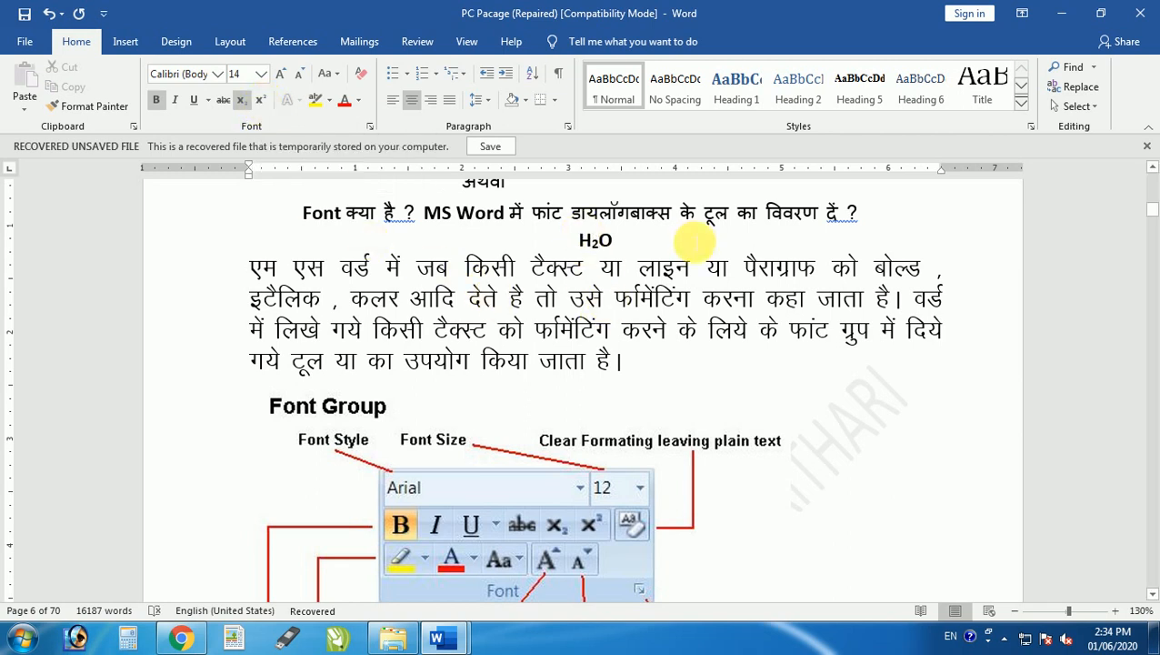
- Replace the water formula above the Hindi paragraph with the text 10th
{"action": "triple_click", "coordinate": [548, 248]}
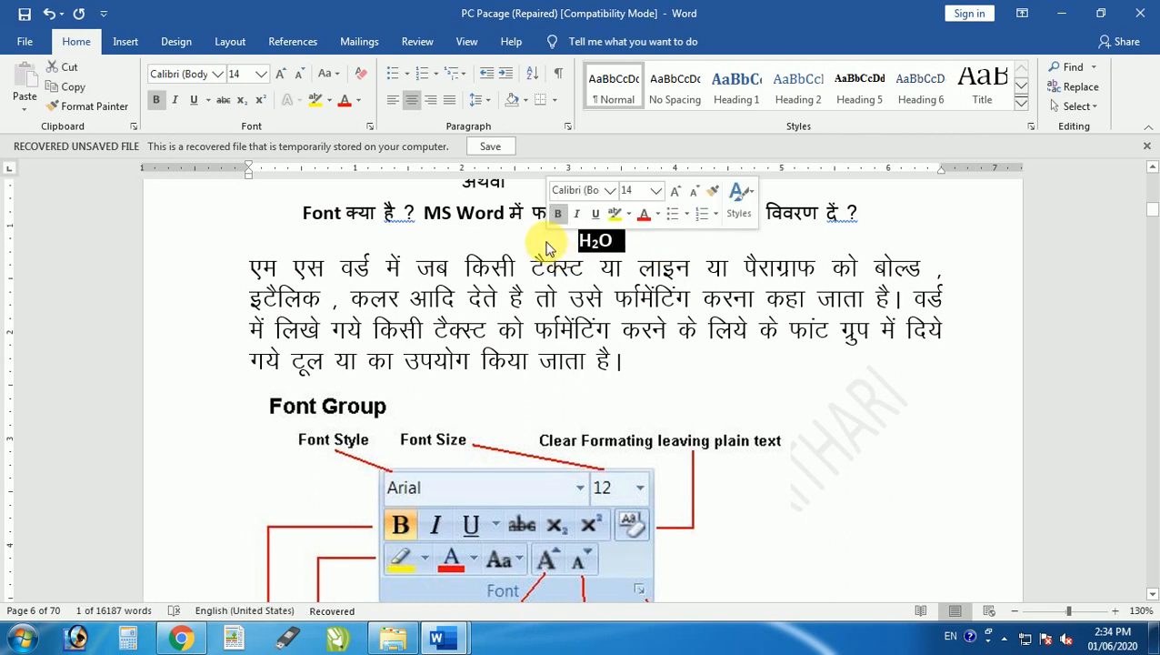
{"action": "type", "text": "10t"}
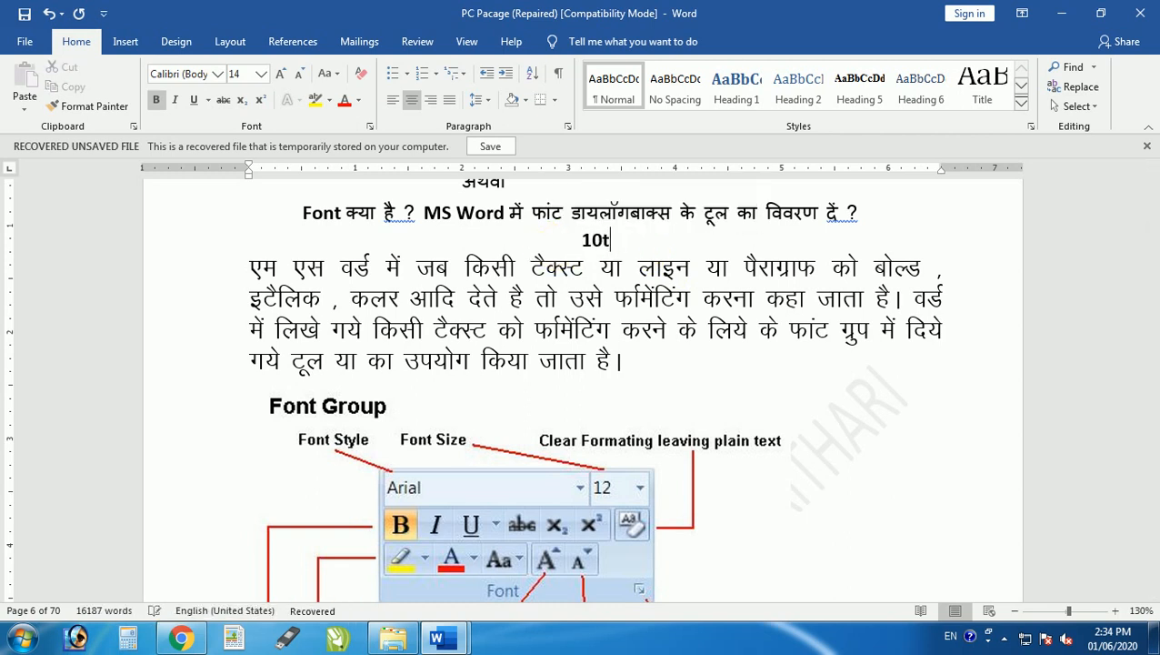
{"action": "type", "text": "h"}
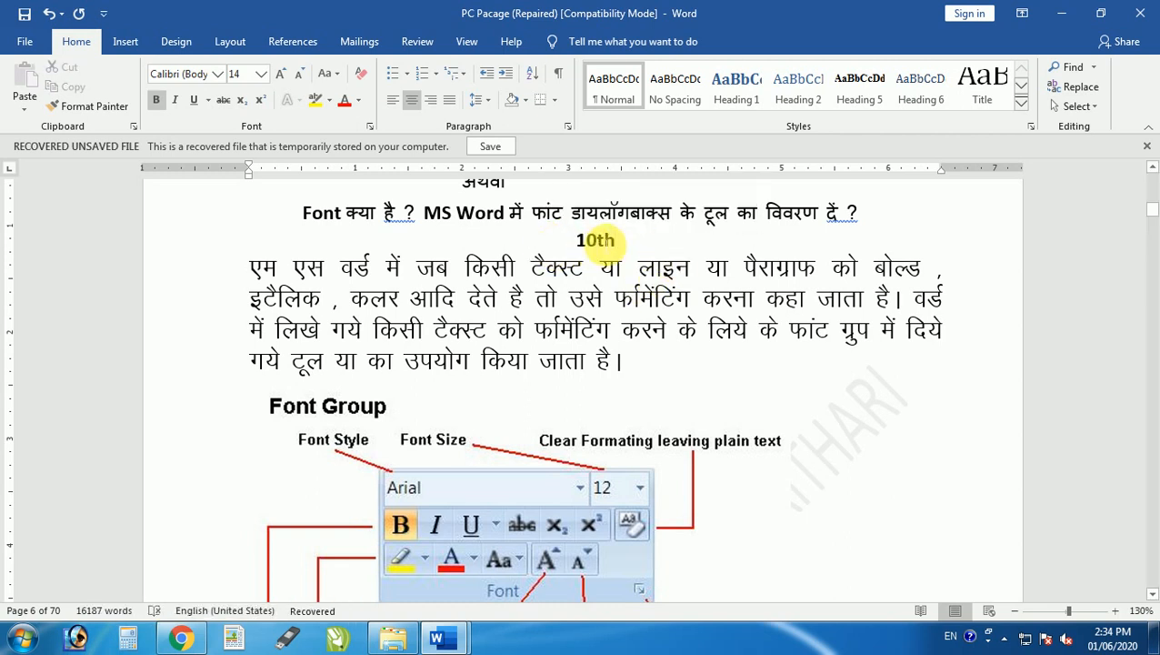
- Format the letters th in 10th as superscript
{"action": "left_click_drag", "start_coordinate": [598, 241], "coordinate": [627, 241]}
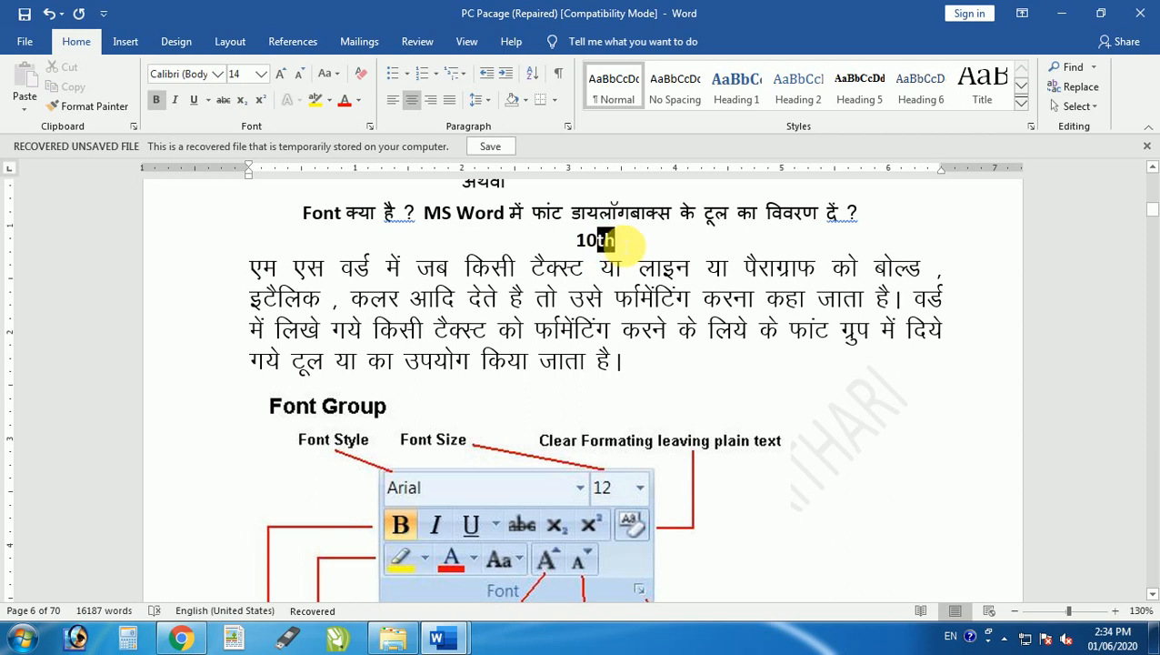
{"action": "left_click", "coordinate": [267, 103]}
{"action": "left_click", "coordinate": [648, 240]}
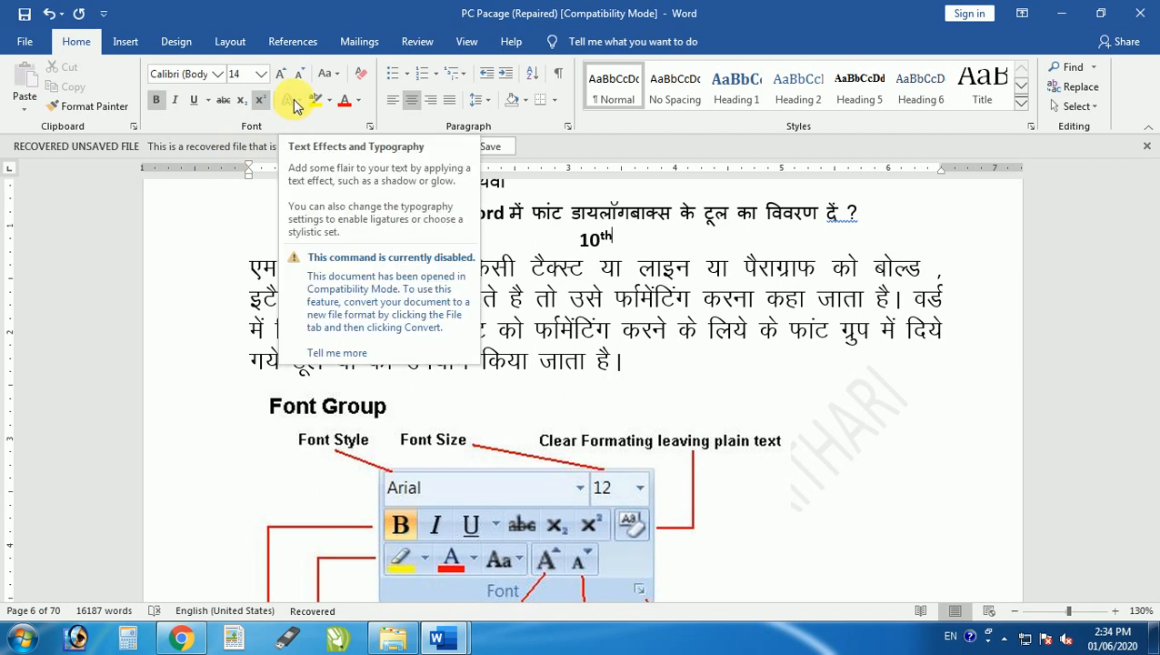
- Highlight the 10th text in yellow
{"action": "left_click_drag", "start_coordinate": [626, 239], "coordinate": [581, 240]}
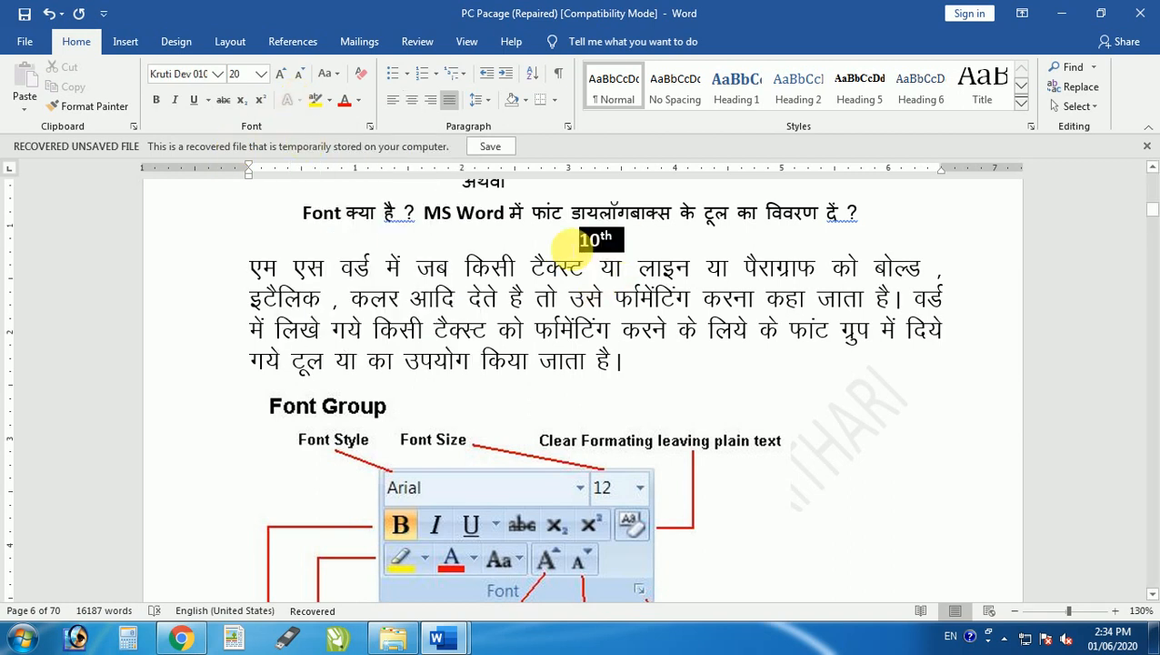
{"action": "left_click", "coordinate": [330, 102]}
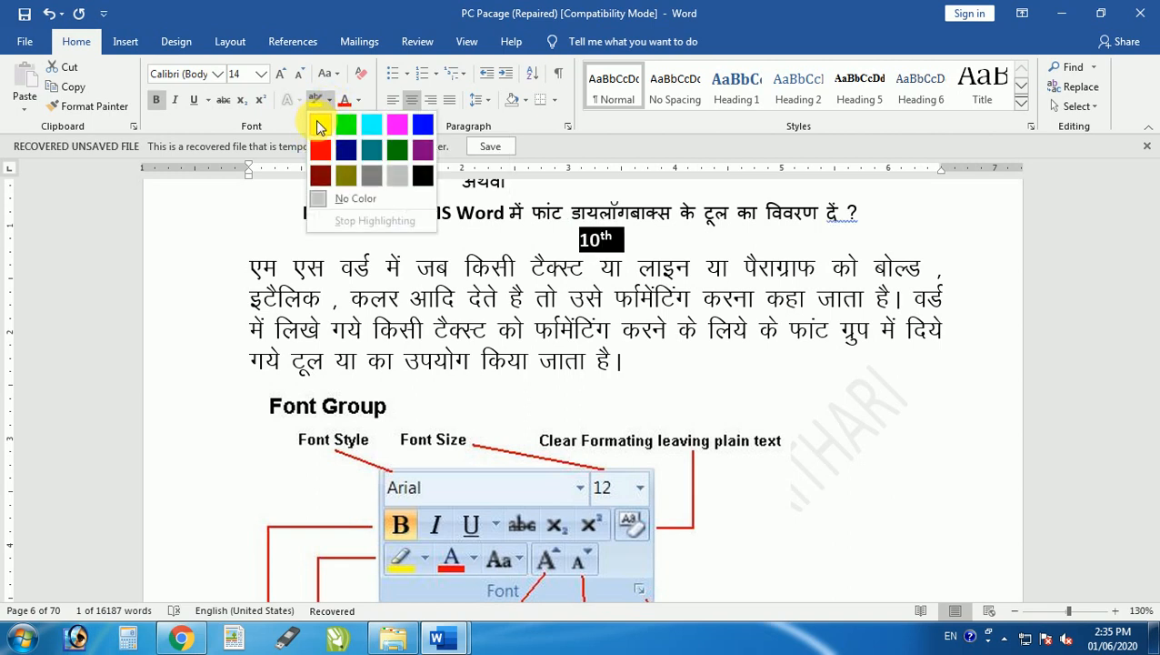
{"action": "left_click", "coordinate": [318, 128]}
- Apply the yellow highlight to the first line of the Hindi paragraph, up to its final comma
{"action": "left_click_drag", "start_coordinate": [249, 268], "coordinate": [937, 272]}
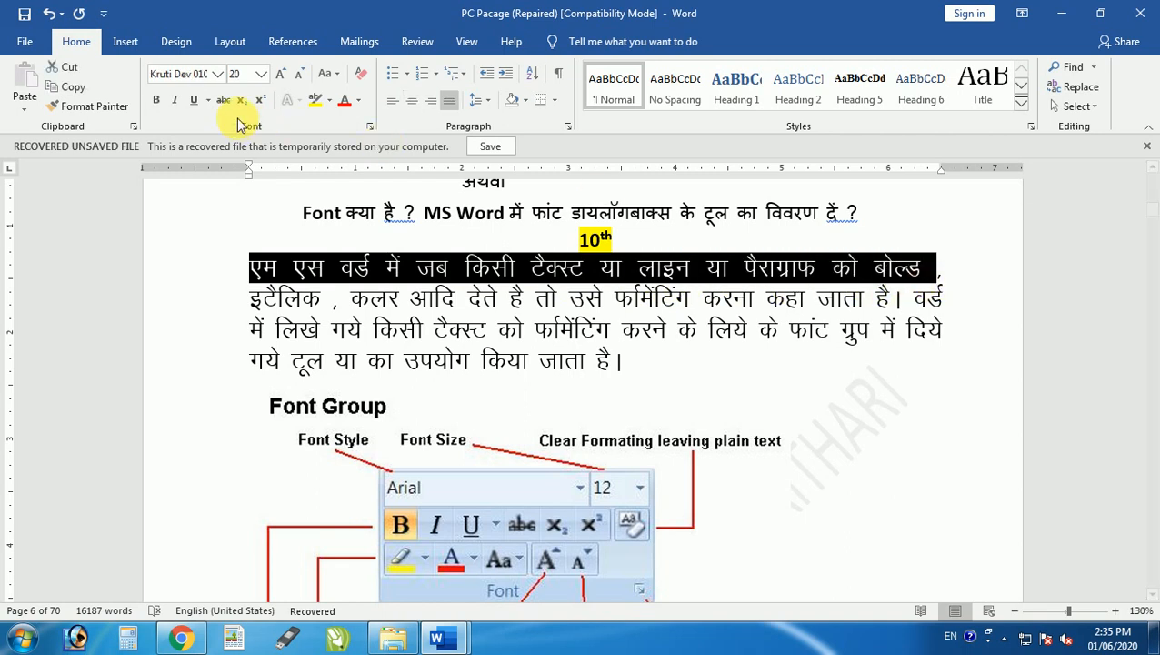
{"action": "left_click", "coordinate": [314, 102]}
{"action": "left_click", "coordinate": [627, 357]}
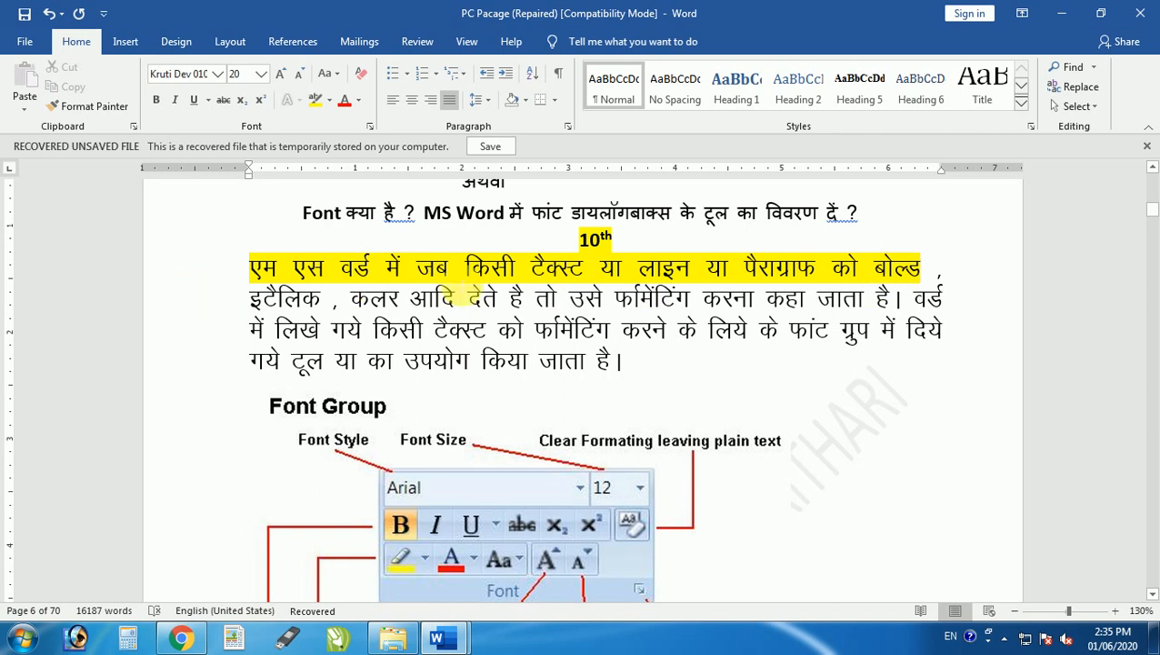
{"action": "scroll", "coordinate": [473, 473], "scroll_direction": "down", "scroll_amount": 7}
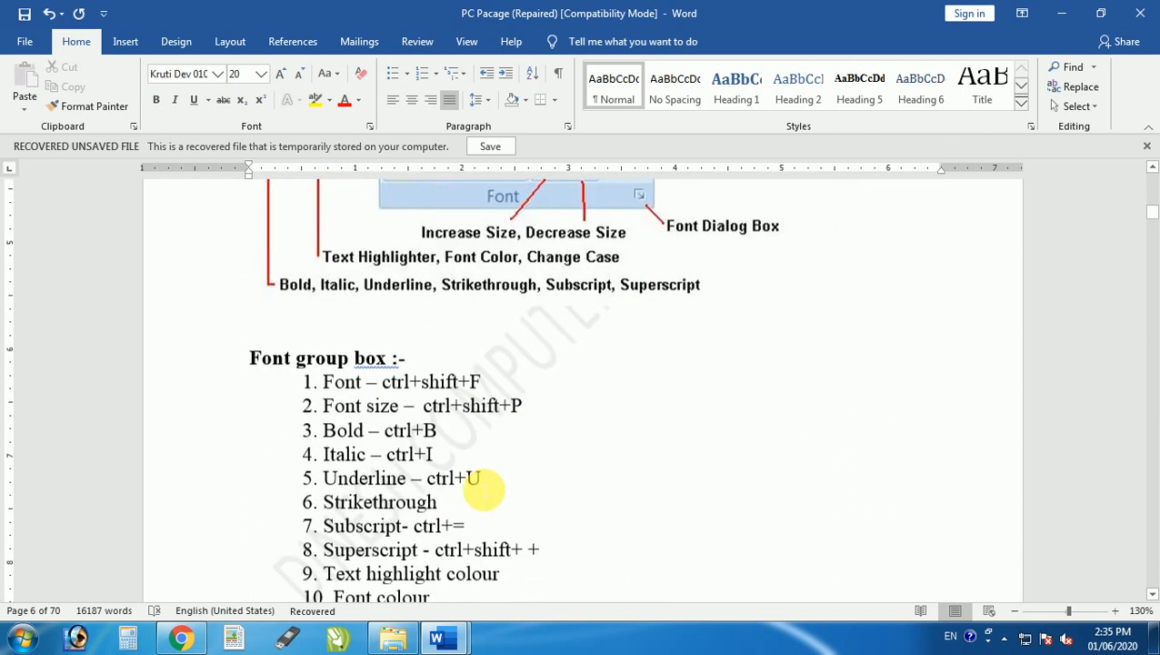
{"action": "scroll", "coordinate": [480, 496], "scroll_direction": "down", "scroll_amount": 13}
{"action": "scroll", "coordinate": [475, 505], "scroll_direction": "up", "scroll_amount": 12}
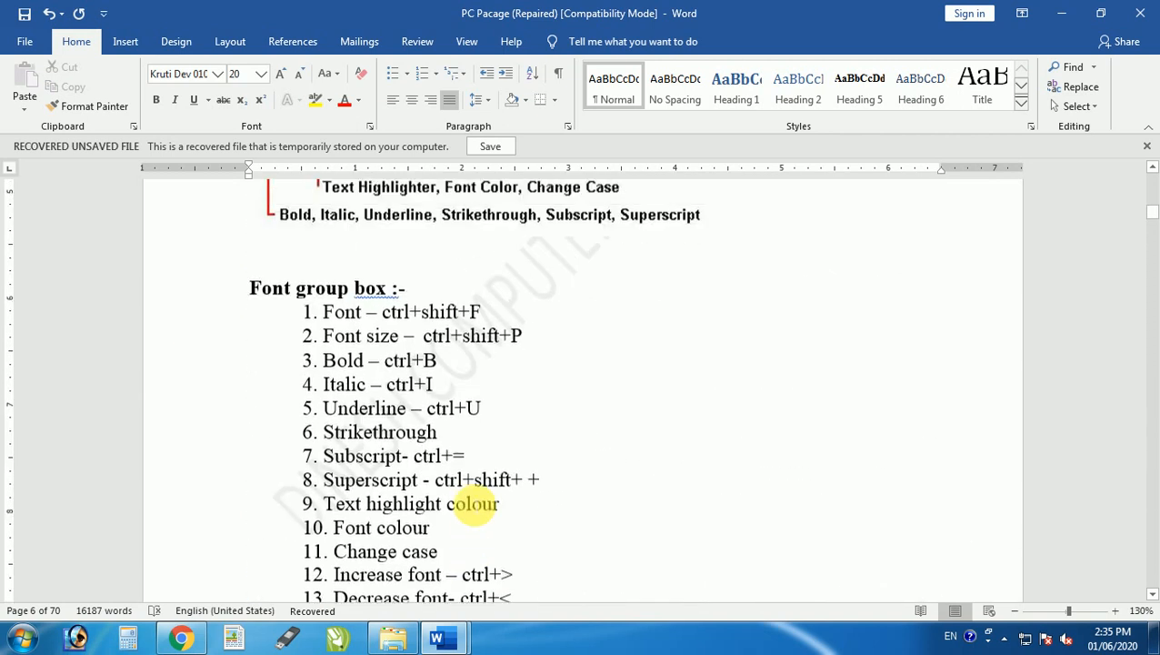
{"action": "scroll", "coordinate": [473, 505], "scroll_direction": "up", "scroll_amount": 8}
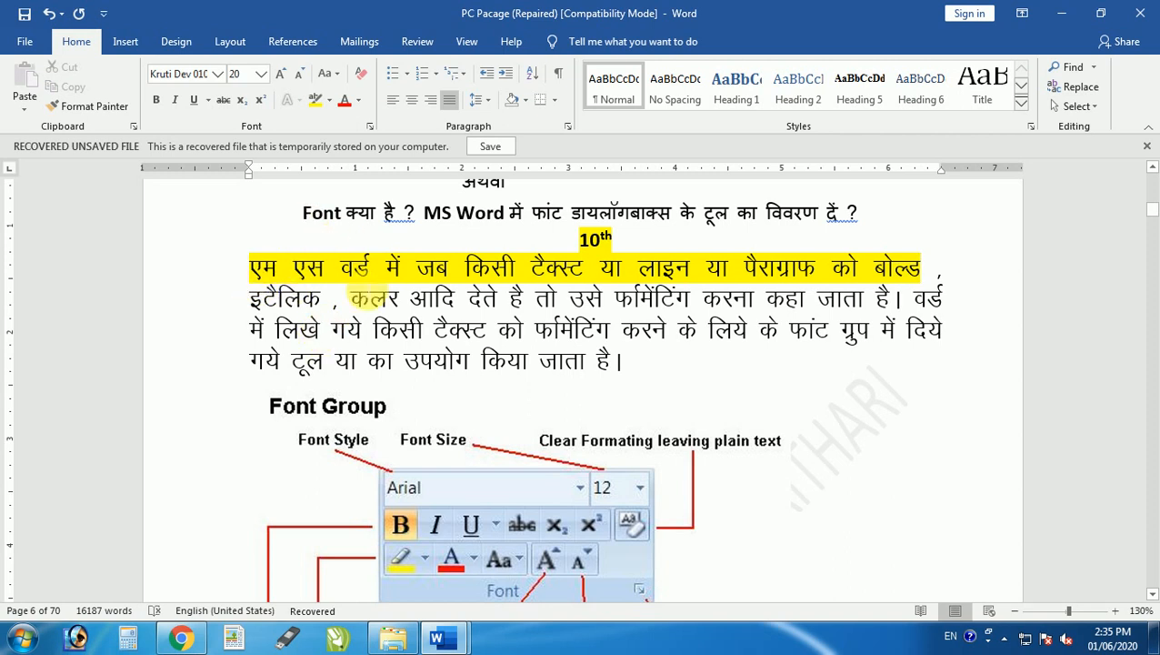
- Undo the yellow highlight on the first line of the Hindi paragraph
{"action": "key", "text": "shift+Home"}
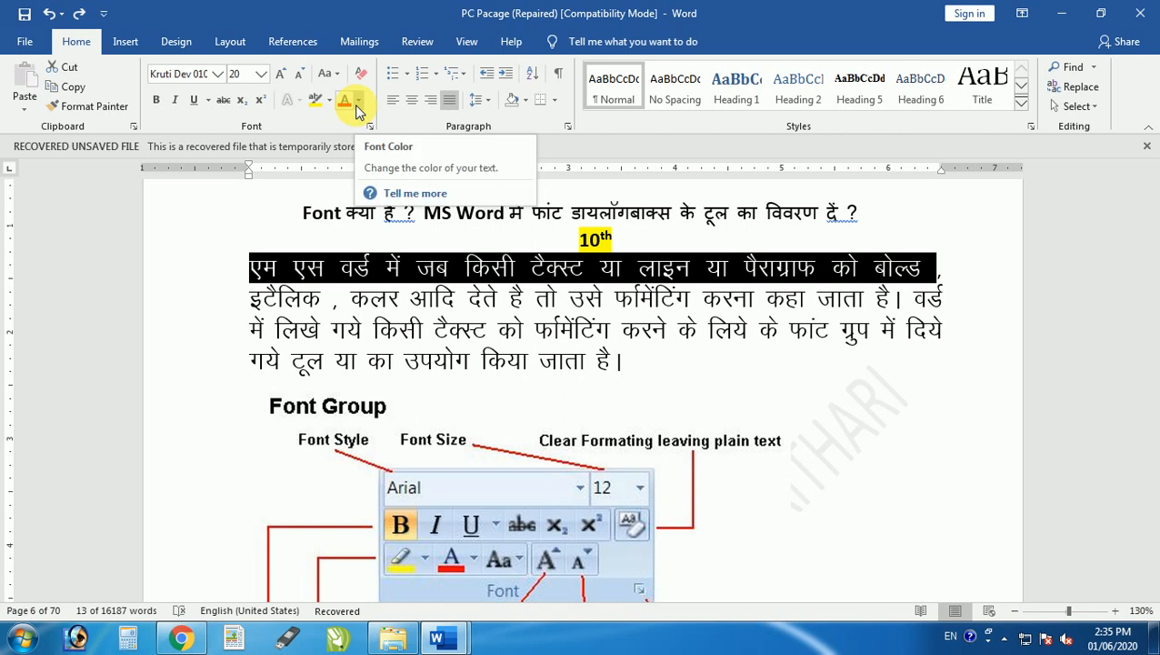
{"action": "left_click", "coordinate": [347, 360]}
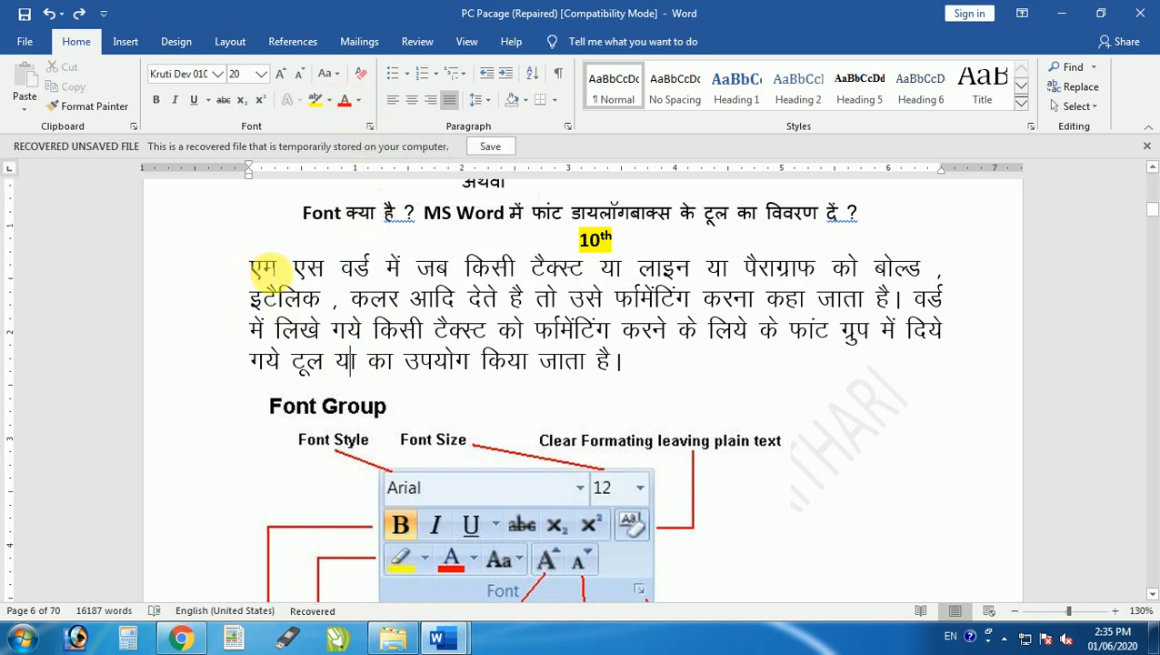
- Set the font colour of the entire Hindi paragraph below the 10th text to dark red
{"action": "left_click_drag", "start_coordinate": [259, 269], "coordinate": [639, 376]}
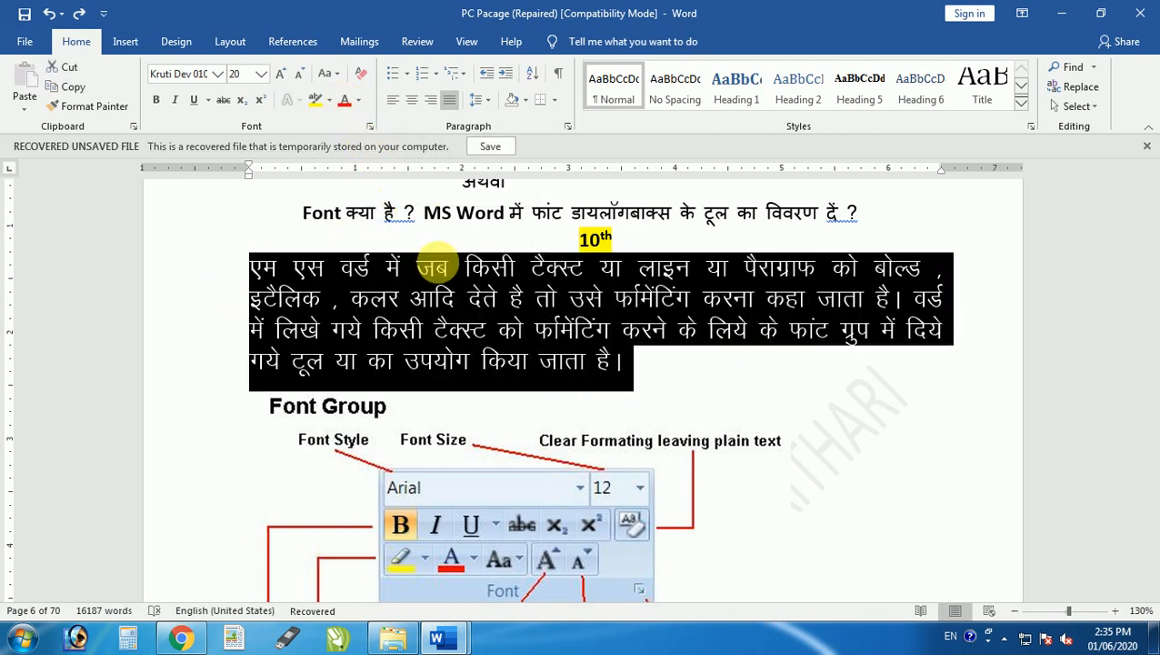
{"action": "left_click", "coordinate": [680, 386]}
{"action": "left_click_drag", "start_coordinate": [262, 268], "coordinate": [432, 335]}
{"action": "left_click", "coordinate": [523, 398]}
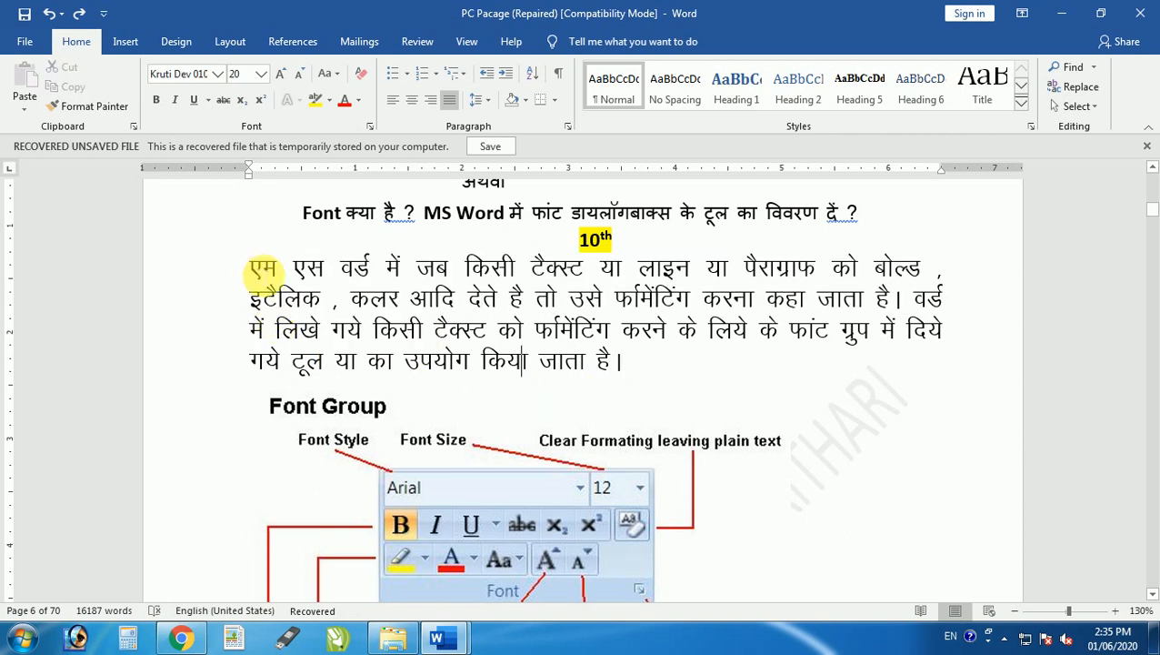
{"action": "left_click_drag", "start_coordinate": [254, 266], "coordinate": [651, 378]}
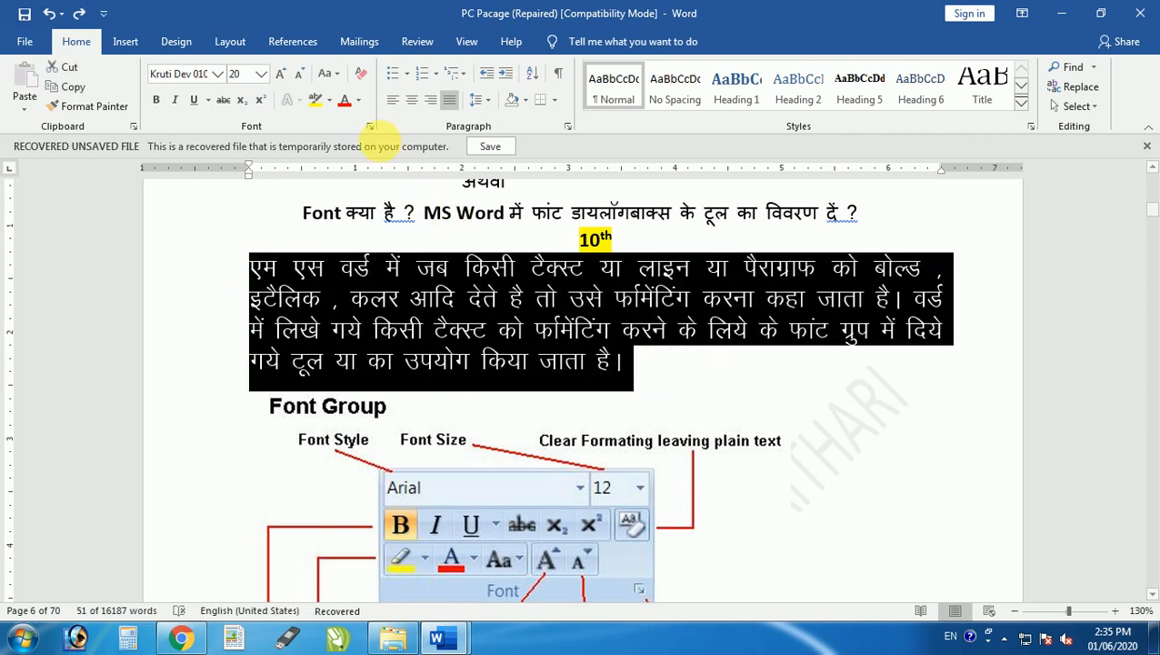
{"action": "left_click", "coordinate": [358, 100]}
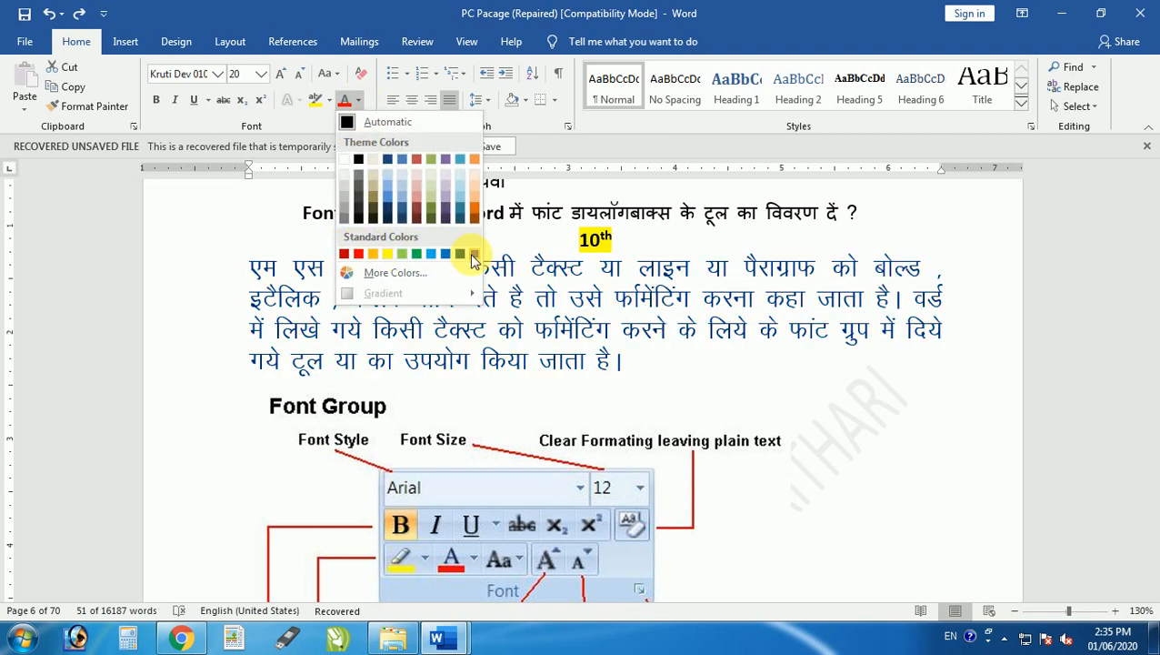
{"action": "left_click", "coordinate": [345, 253]}
{"action": "left_click", "coordinate": [737, 380]}
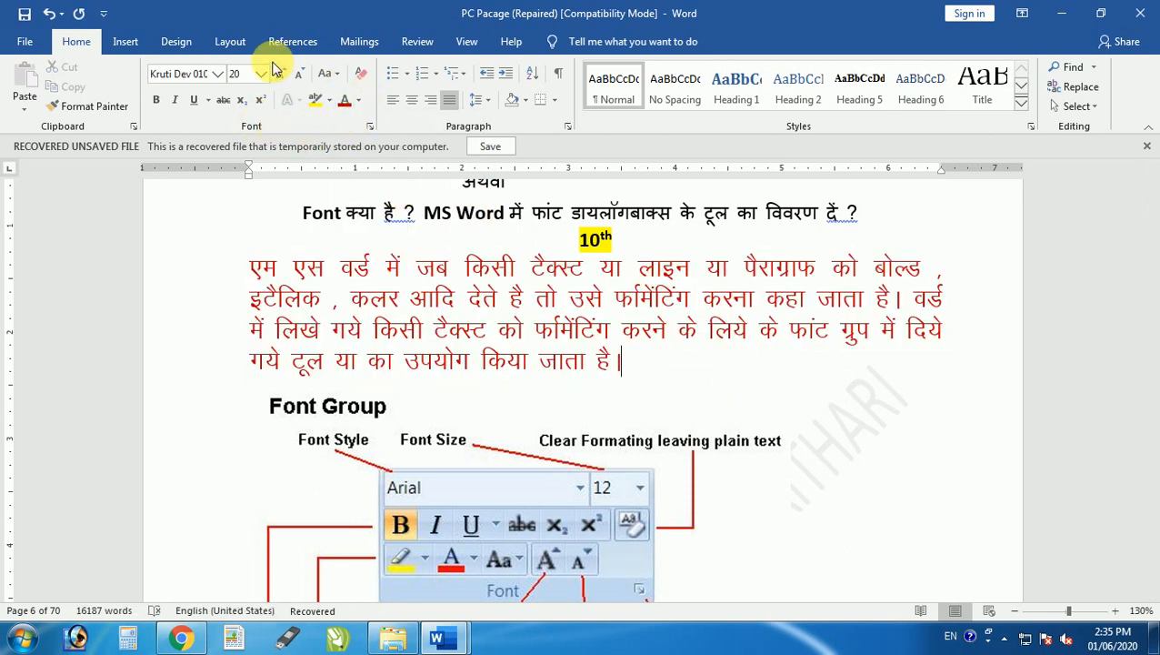
- Examine the font, style, size, colour, underline and effects options in the Font dialog, and close it without applying changes
{"action": "scroll", "coordinate": [477, 267], "scroll_direction": "up", "scroll_amount": 3}
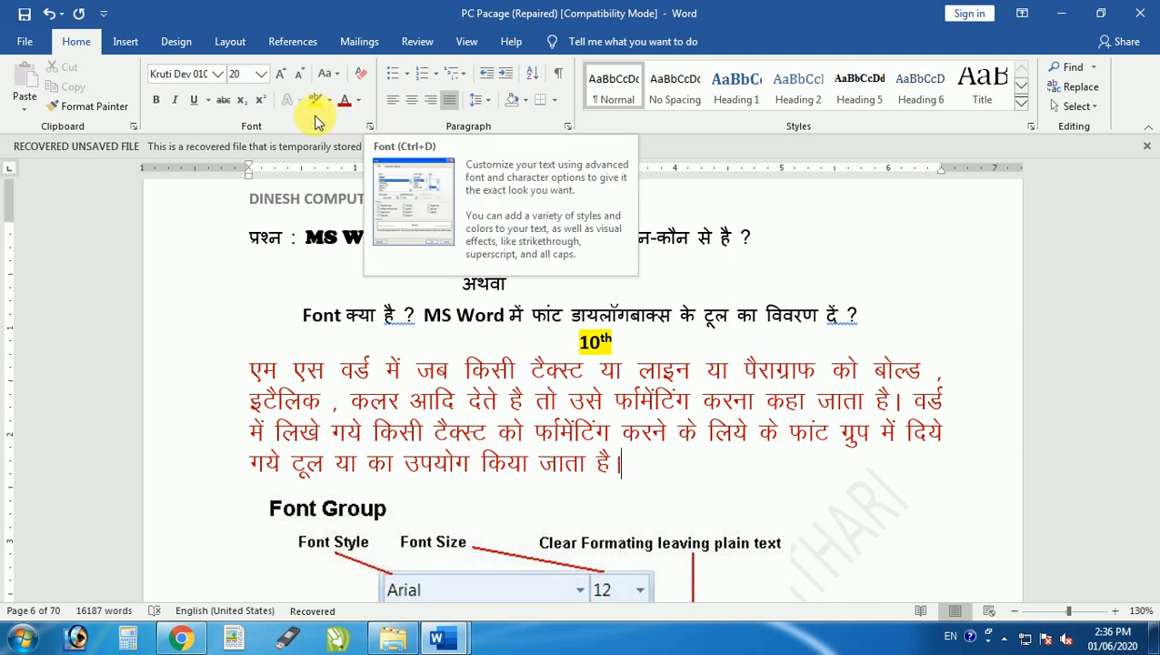
{"action": "left_click", "coordinate": [370, 127]}
{"action": "left_click_drag", "start_coordinate": [458, 98], "coordinate": [601, 107]}
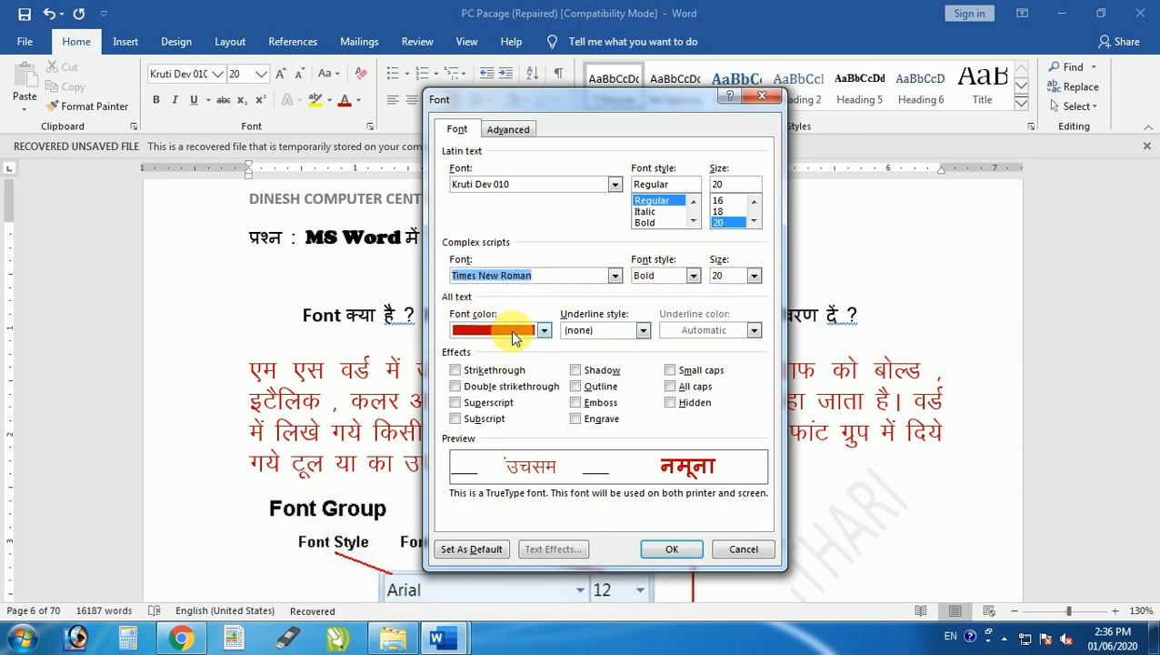
{"action": "left_click", "coordinate": [597, 335]}
{"action": "left_click", "coordinate": [593, 330]}
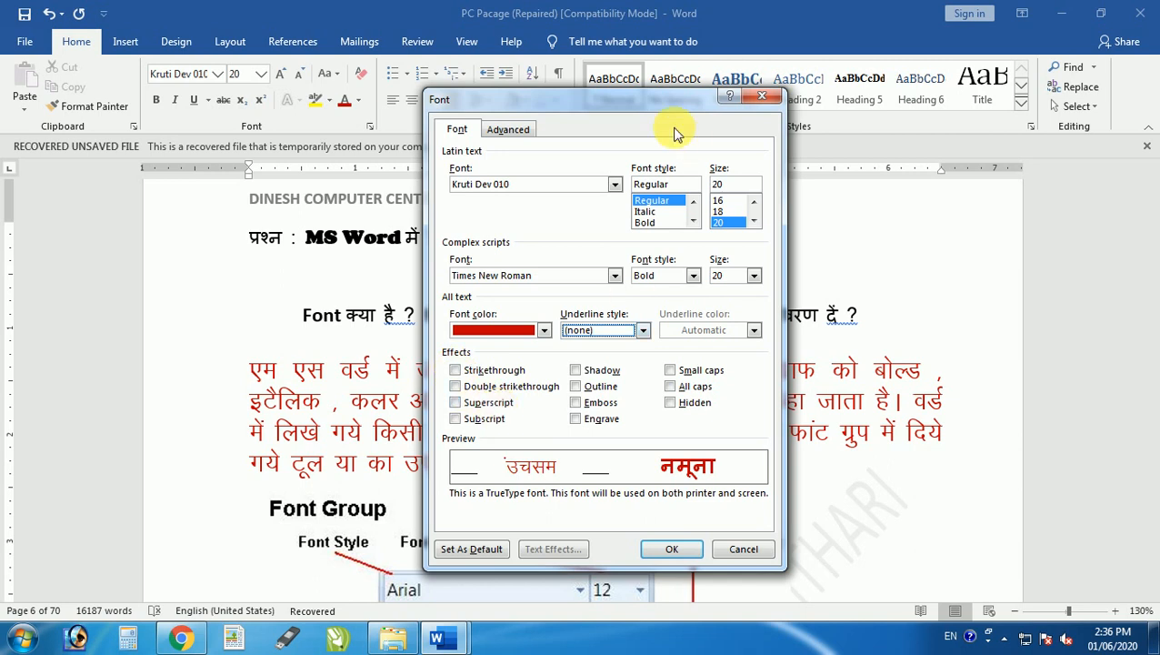
{"action": "left_click_drag", "start_coordinate": [635, 98], "coordinate": [658, 70]}
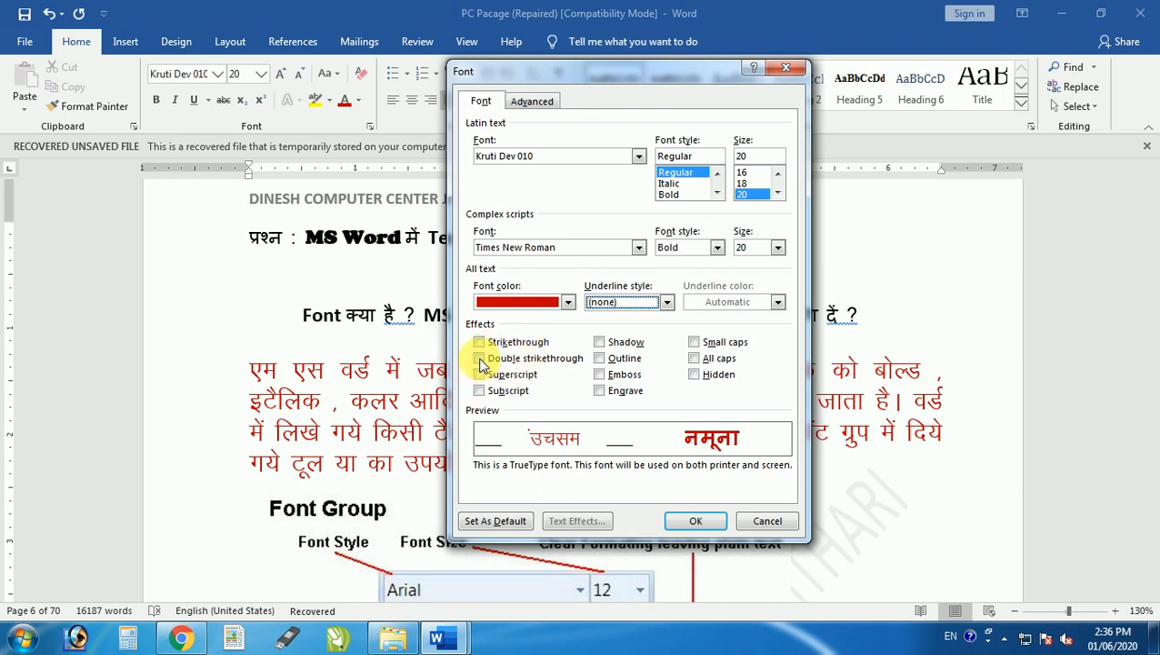
{"action": "left_click", "coordinate": [770, 522]}
- Compare Strikethrough with Double strikethrough and apply Double strikethrough to the last line of the Hindi paragraph
{"action": "scroll", "coordinate": [629, 527], "scroll_direction": "down", "scroll_amount": 3}
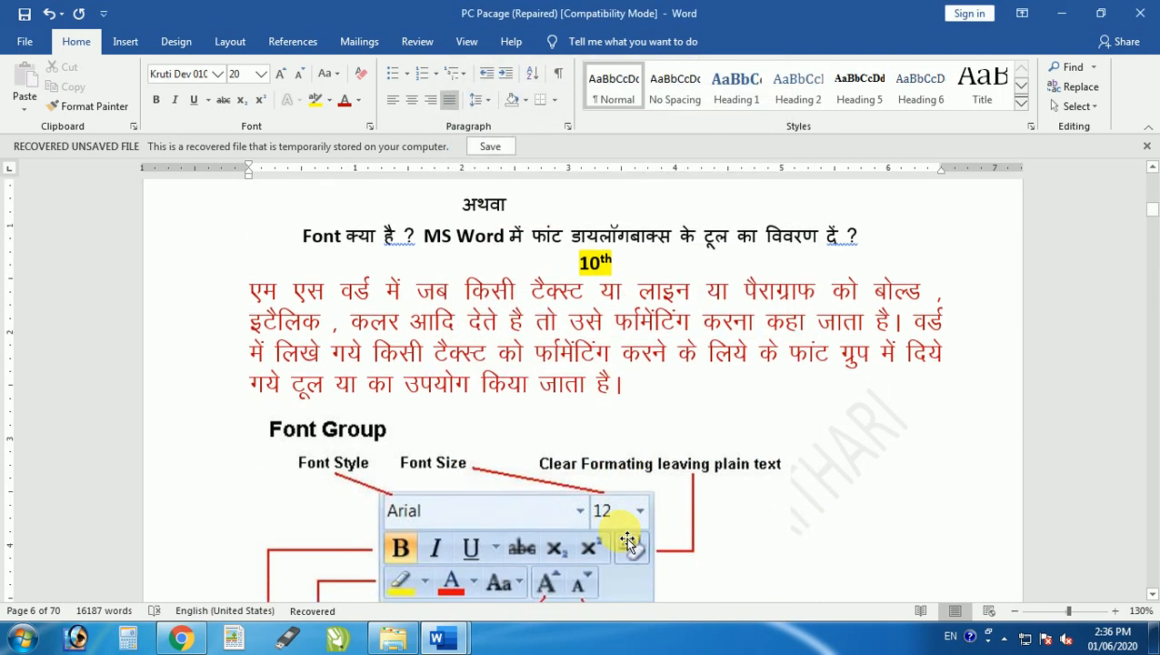
{"action": "left_click_drag", "start_coordinate": [249, 362], "coordinate": [624, 378]}
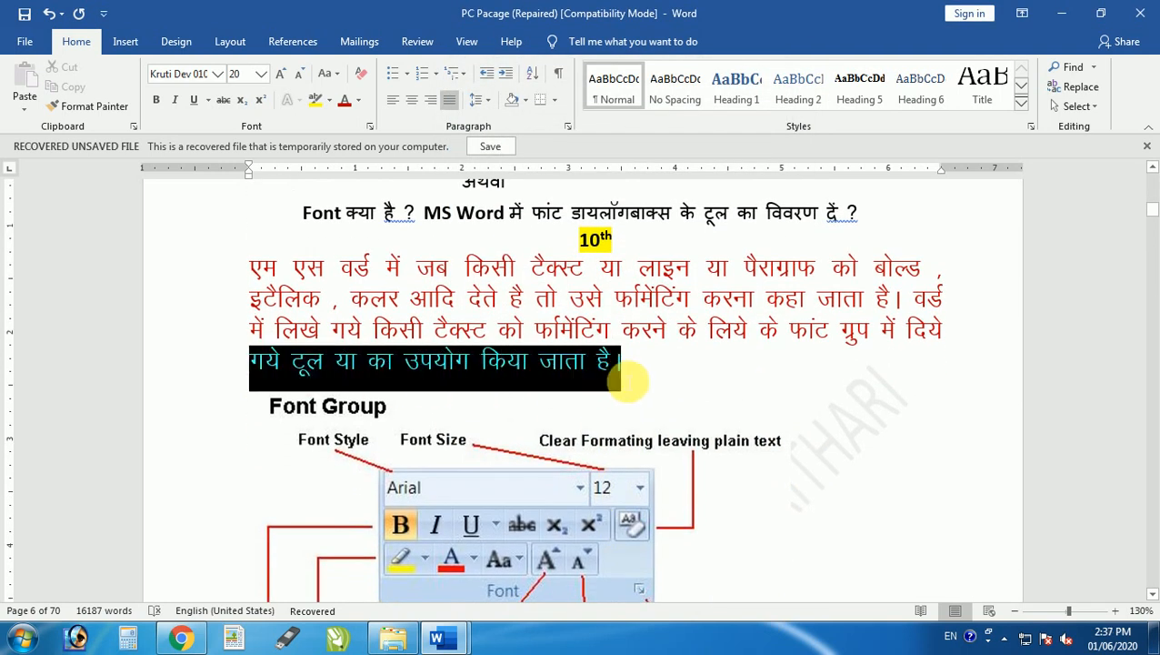
{"action": "left_click", "coordinate": [370, 127]}
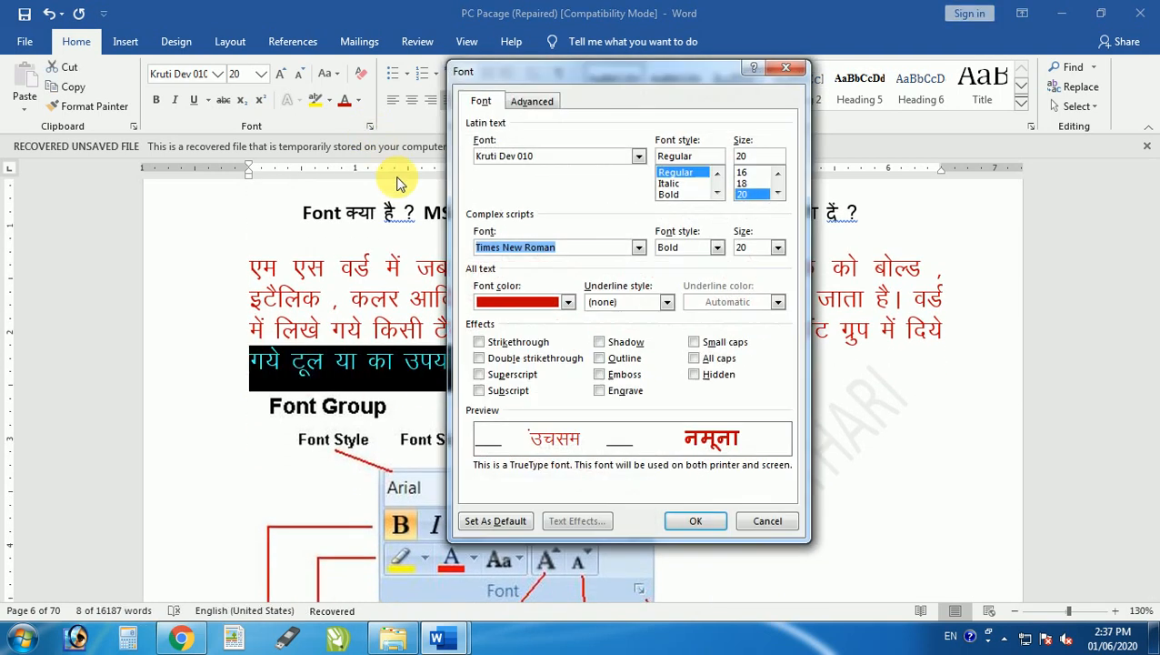
{"action": "left_click", "coordinate": [480, 360]}
{"action": "left_click_drag", "start_coordinate": [663, 69], "coordinate": [757, 59]}
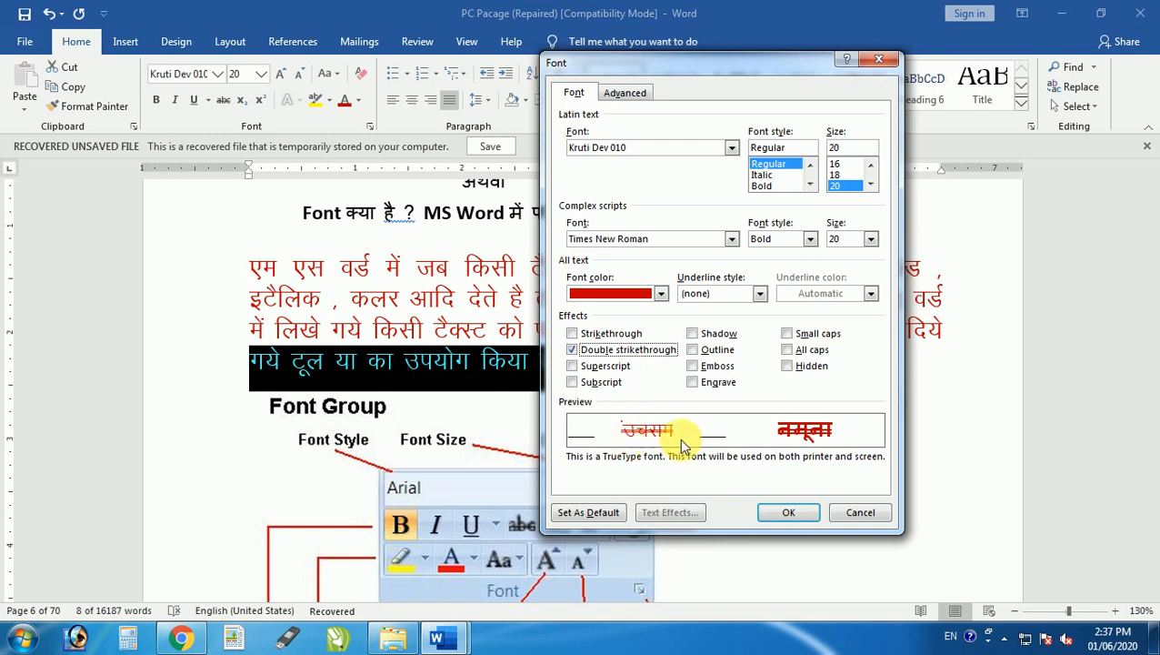
{"action": "left_click", "coordinate": [575, 350]}
{"action": "left_click", "coordinate": [572, 335]}
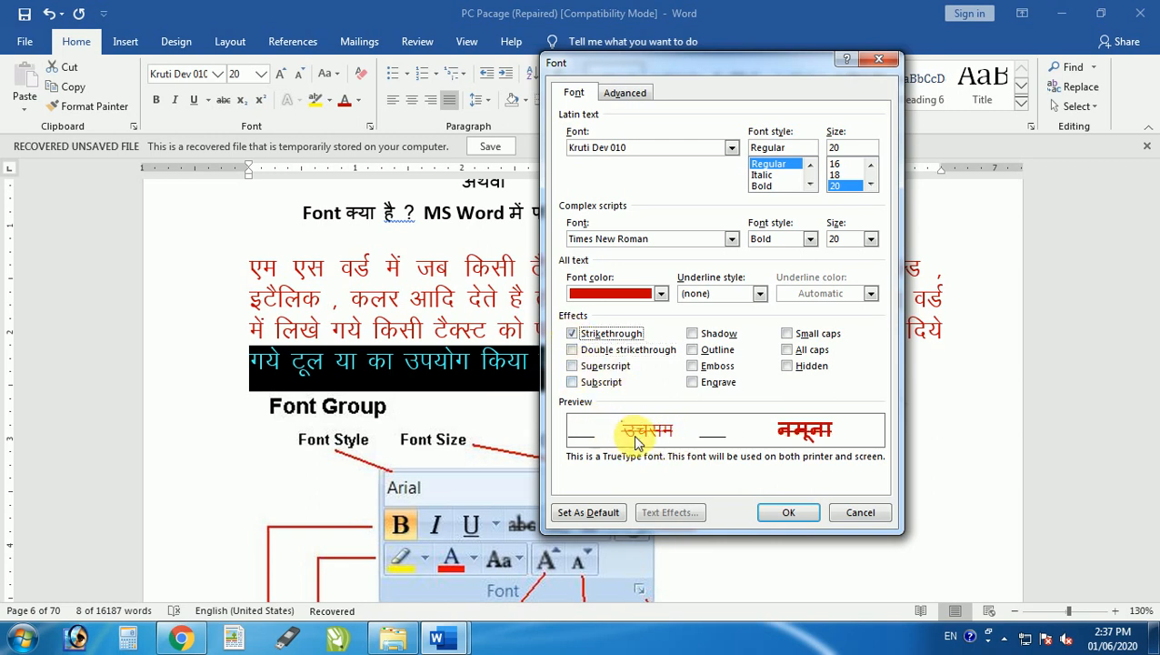
{"action": "left_click", "coordinate": [571, 335]}
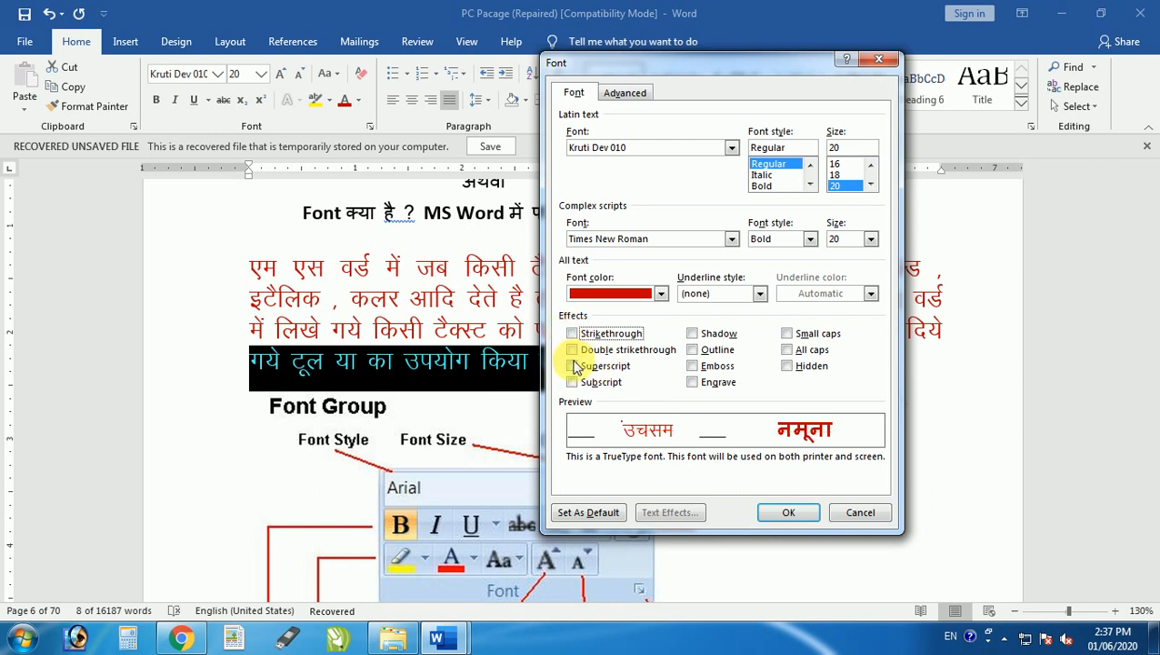
{"action": "left_click", "coordinate": [574, 350]}
{"action": "left_click", "coordinate": [789, 512]}
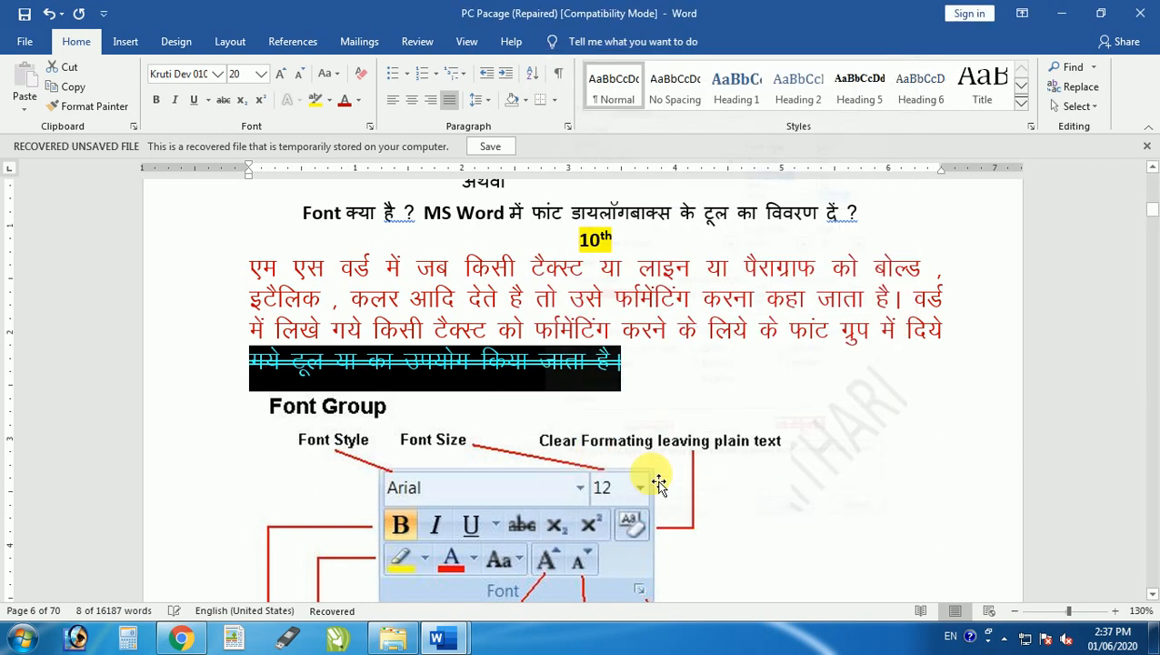
{"action": "left_click", "coordinate": [582, 424]}
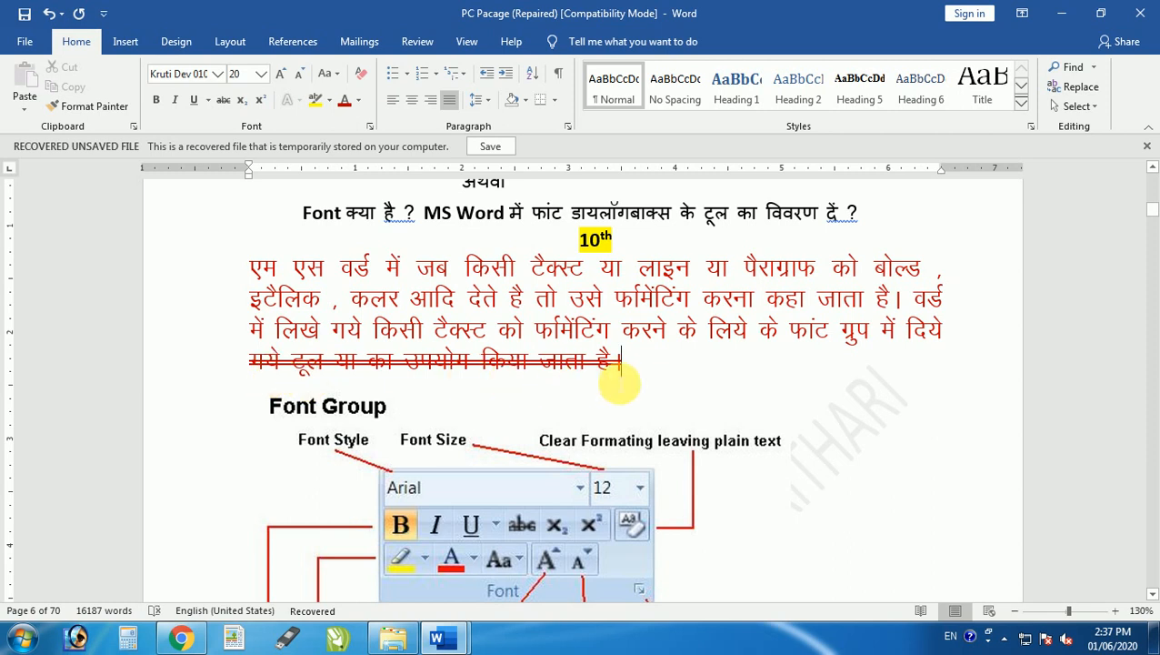
- Try clearing Double strikethrough and previewing the Shadow and Outline effects on the paragraph's last line, and cancel the changes
{"action": "left_click_drag", "start_coordinate": [248, 365], "coordinate": [674, 367]}
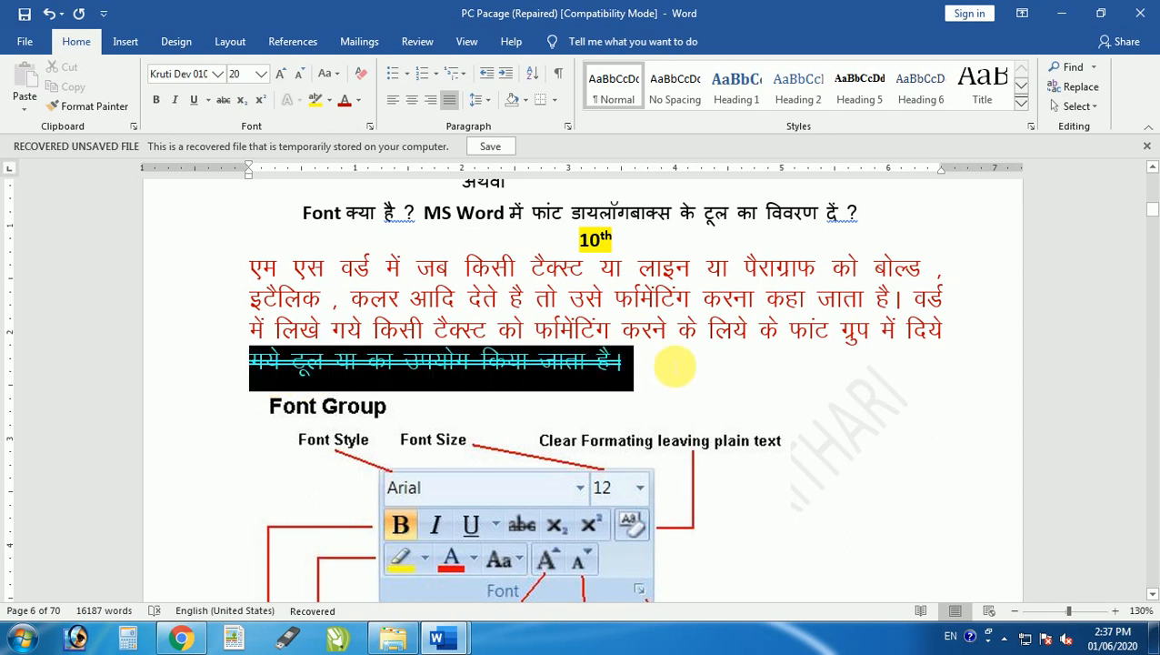
{"action": "left_click", "coordinate": [369, 126]}
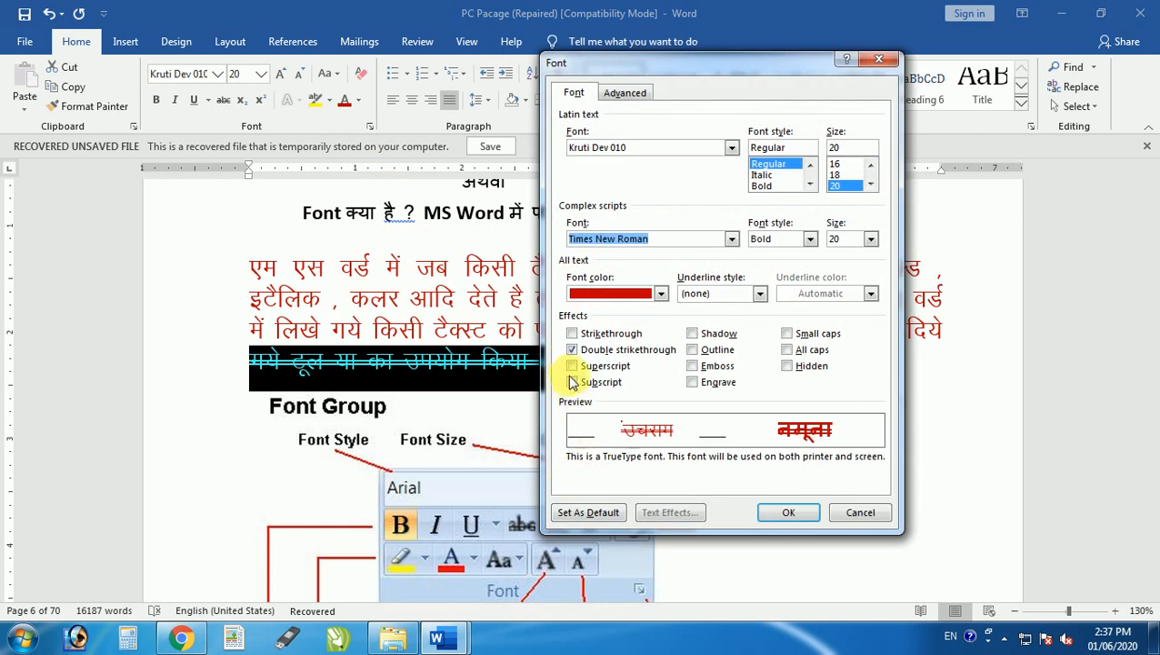
{"action": "left_click", "coordinate": [572, 349]}
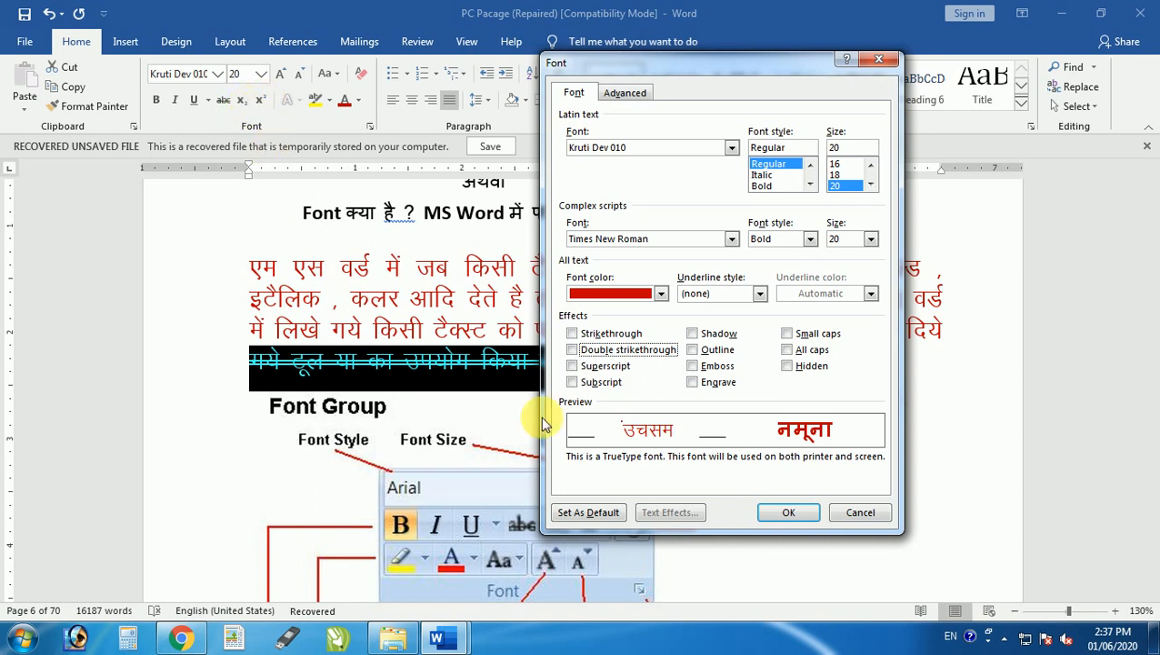
{"action": "left_click", "coordinate": [695, 334]}
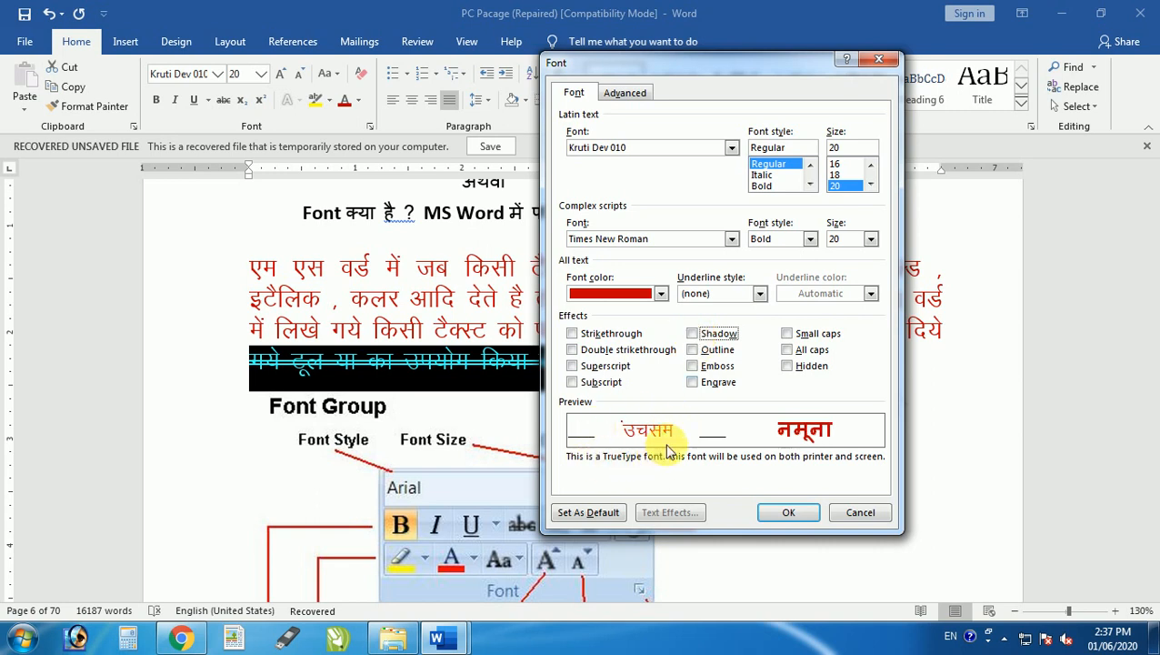
{"action": "left_click", "coordinate": [693, 336]}
{"action": "left_click", "coordinate": [693, 336]}
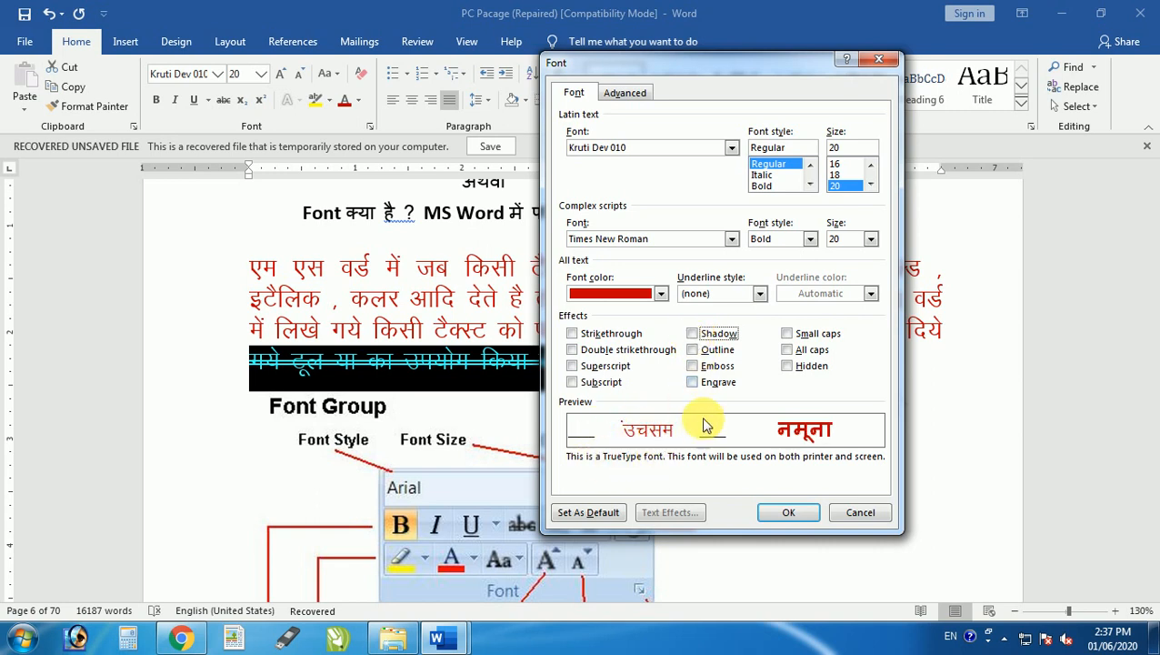
{"action": "left_click", "coordinate": [694, 353]}
{"action": "left_click", "coordinate": [695, 353]}
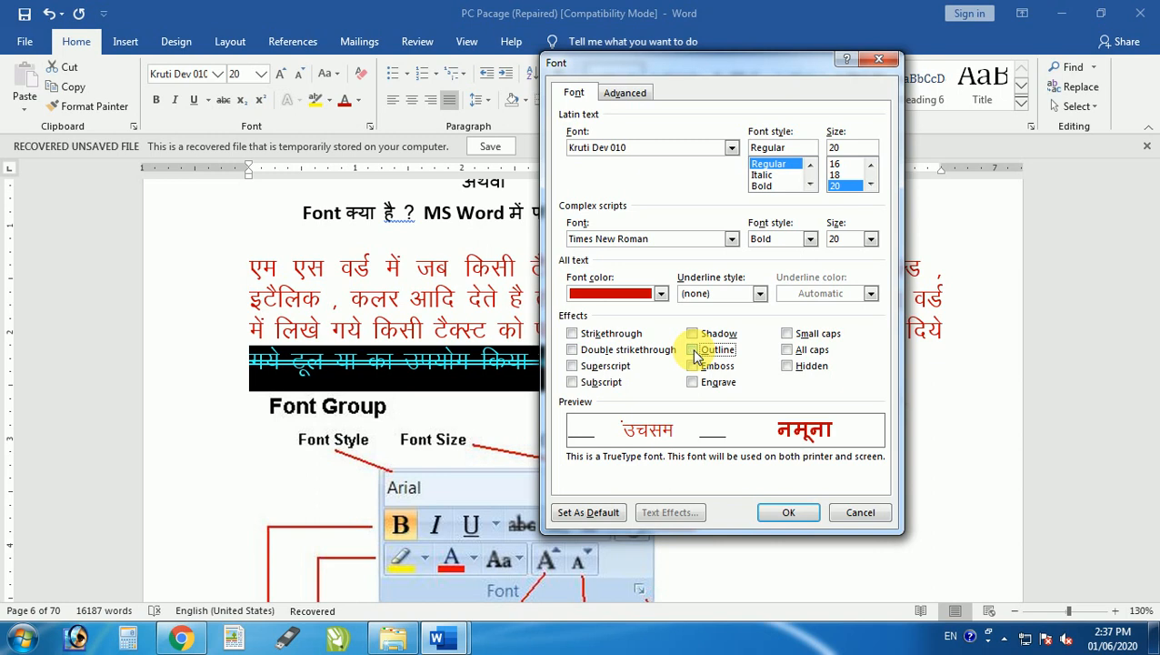
{"action": "left_click", "coordinate": [695, 352]}
{"action": "left_click", "coordinate": [695, 353]}
{"action": "left_click", "coordinate": [695, 353]}
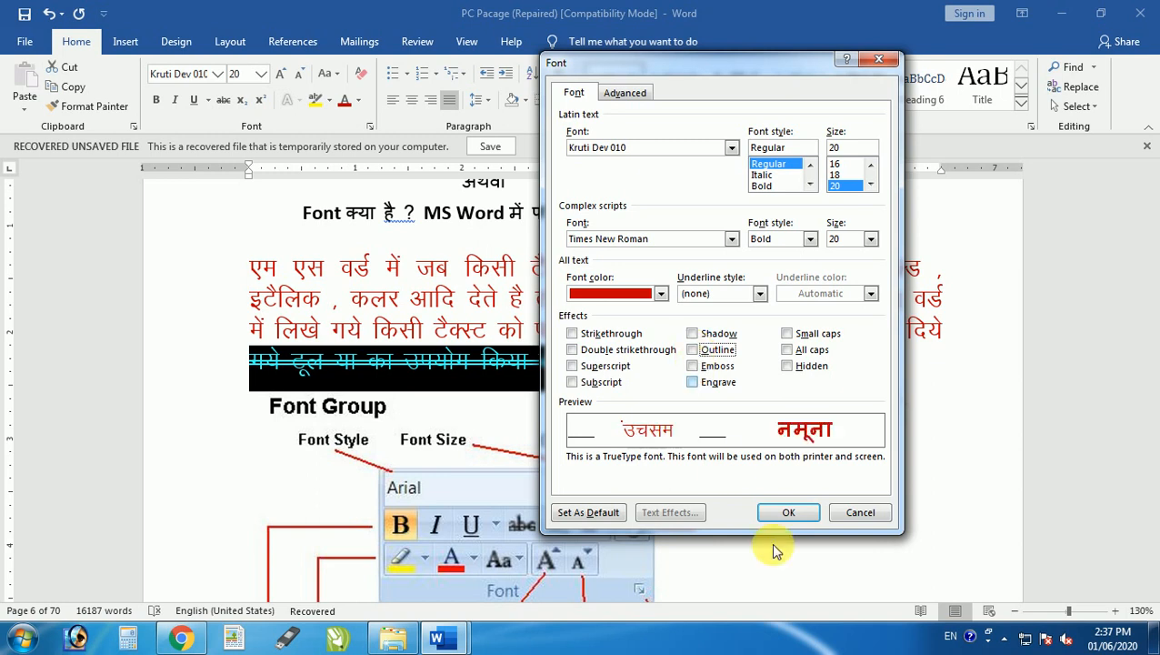
{"action": "left_click", "coordinate": [857, 512]}
- Apply the Outline effect to the words Text Formatting in the first question line
{"action": "scroll", "coordinate": [764, 523], "scroll_direction": "up", "scroll_amount": 2}
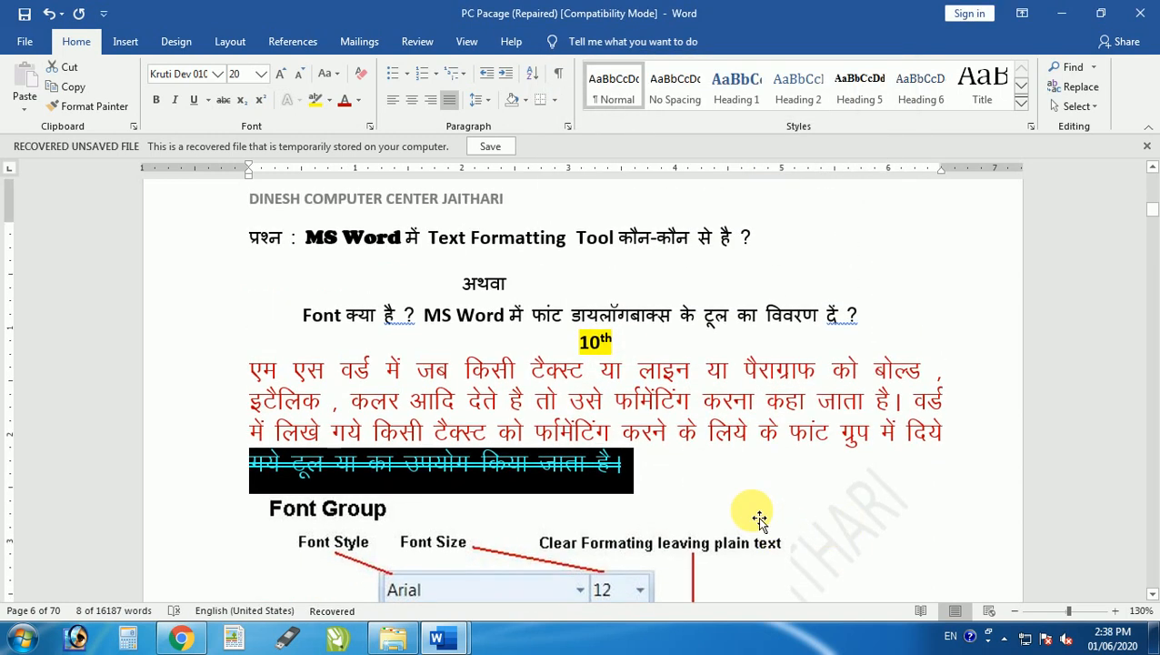
{"action": "scroll", "coordinate": [760, 521], "scroll_direction": "down", "scroll_amount": 3}
{"action": "scroll", "coordinate": [798, 538], "scroll_direction": "up", "scroll_amount": 4}
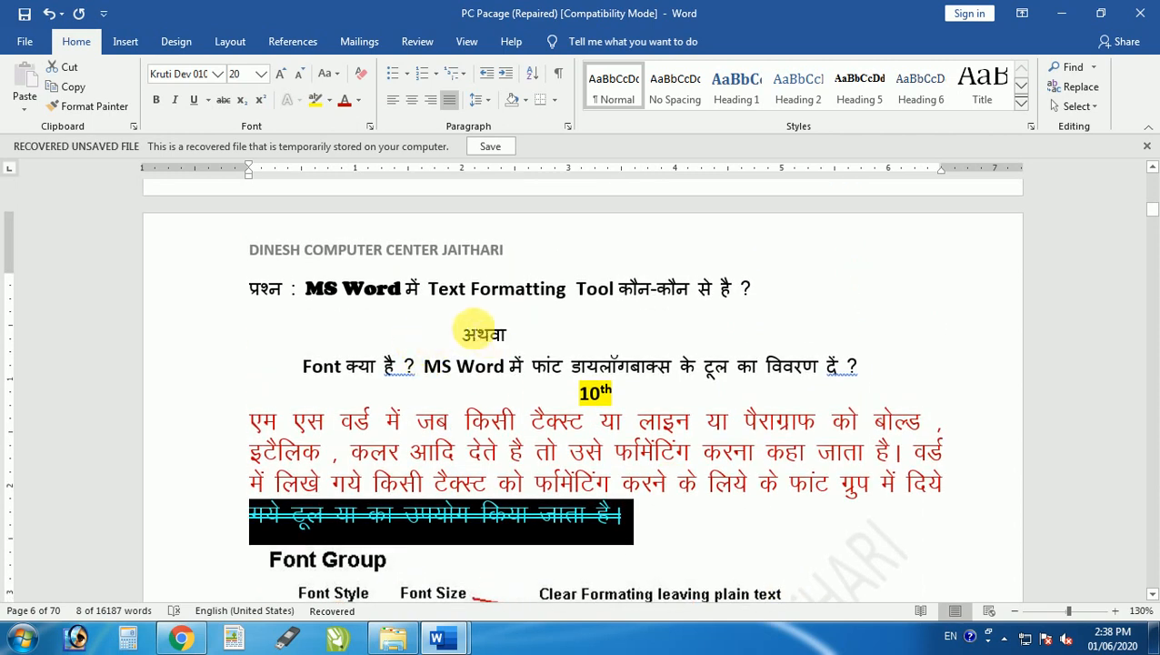
{"action": "left_click_drag", "start_coordinate": [428, 289], "coordinate": [573, 289]}
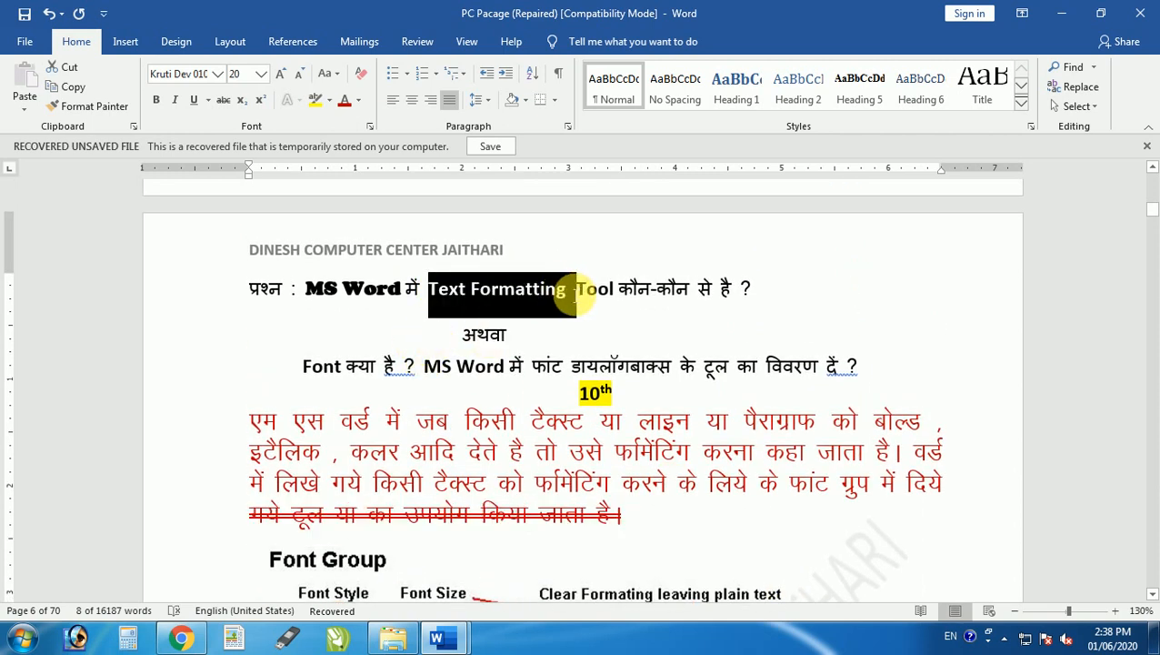
{"action": "left_click", "coordinate": [369, 125]}
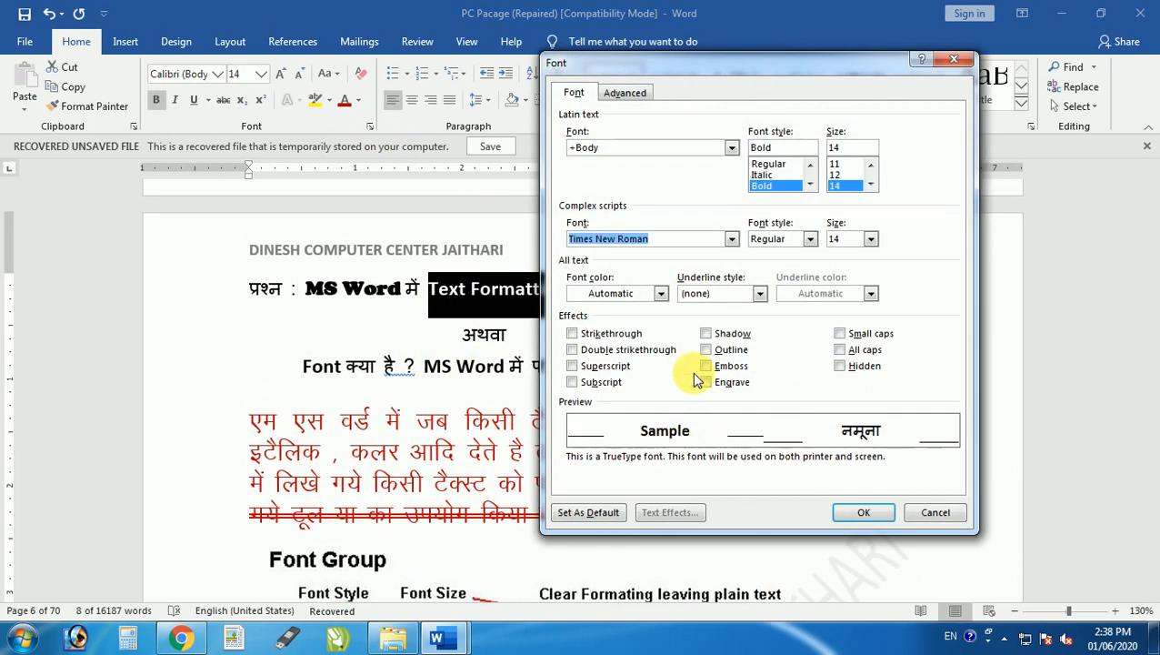
{"action": "left_click", "coordinate": [705, 349]}
{"action": "left_click", "coordinate": [863, 512]}
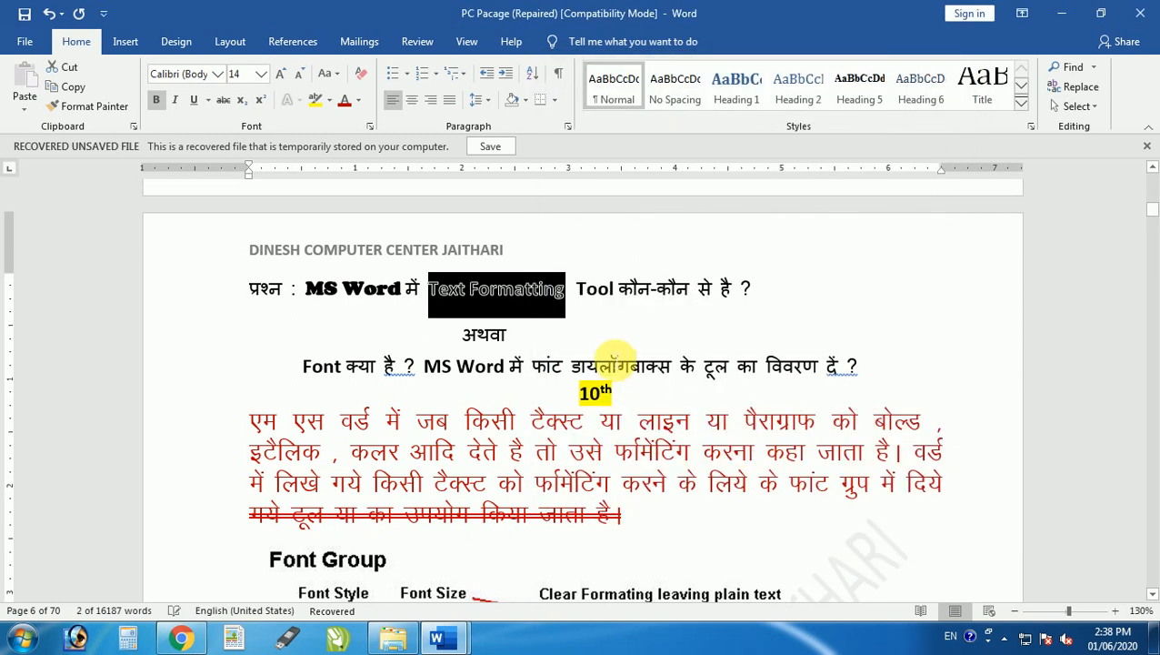
{"action": "left_click", "coordinate": [600, 347]}
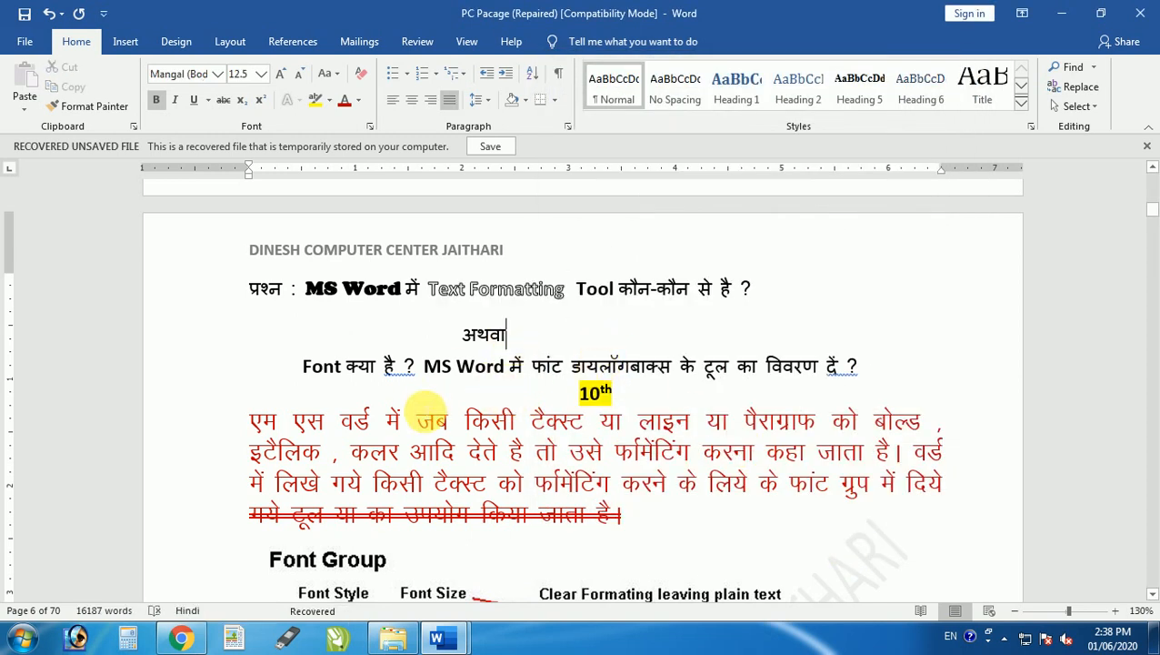
- Select the words Text Formatting in the first question line and clear their Outline effect in the Font dialog
{"action": "scroll", "coordinate": [432, 411], "scroll_direction": "up", "scroll_amount": 13, "text": "ctrl"}
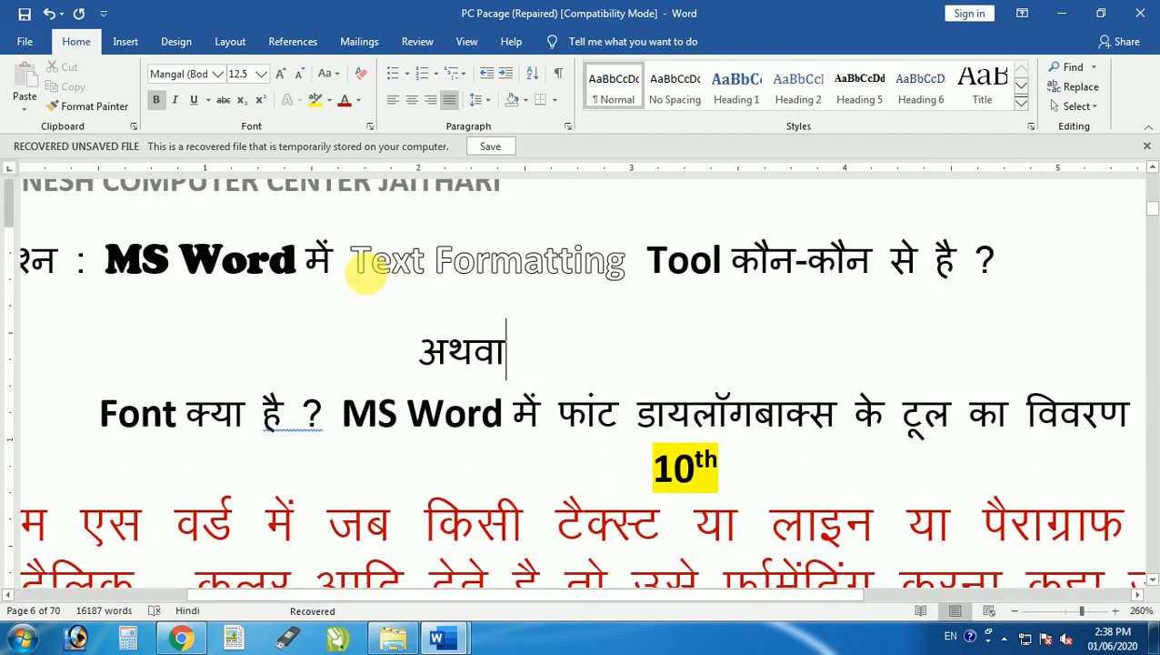
{"action": "left_click_drag", "start_coordinate": [364, 269], "coordinate": [550, 272]}
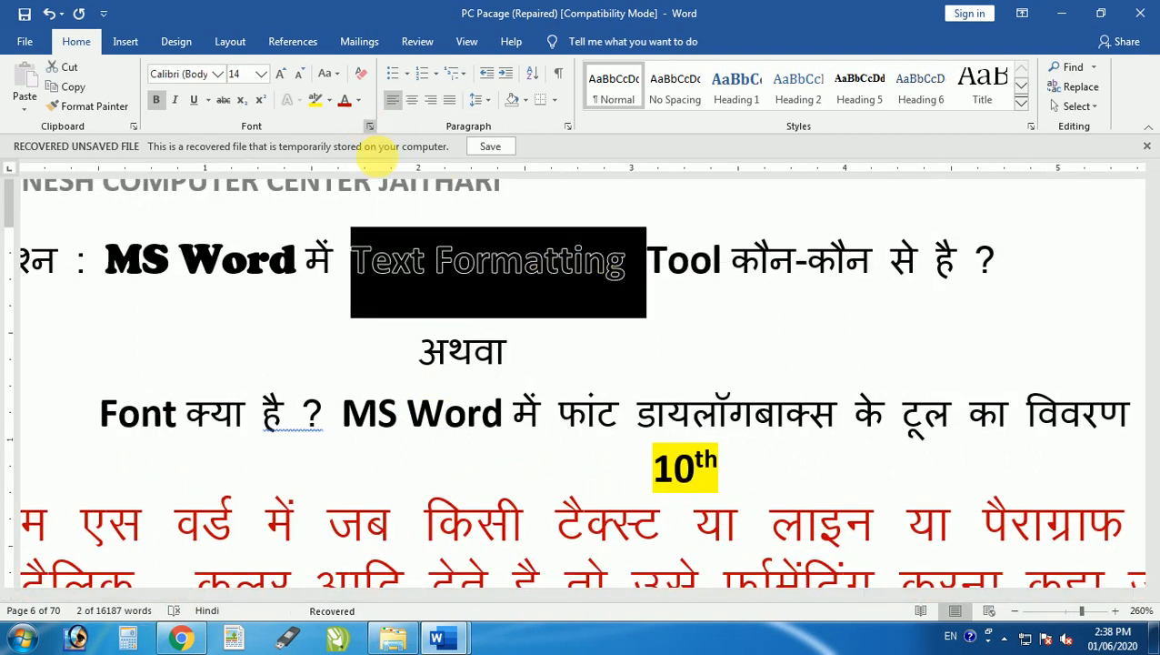
{"action": "left_click", "coordinate": [369, 127]}
{"action": "left_click", "coordinate": [706, 349]}
{"action": "left_click", "coordinate": [708, 351]}
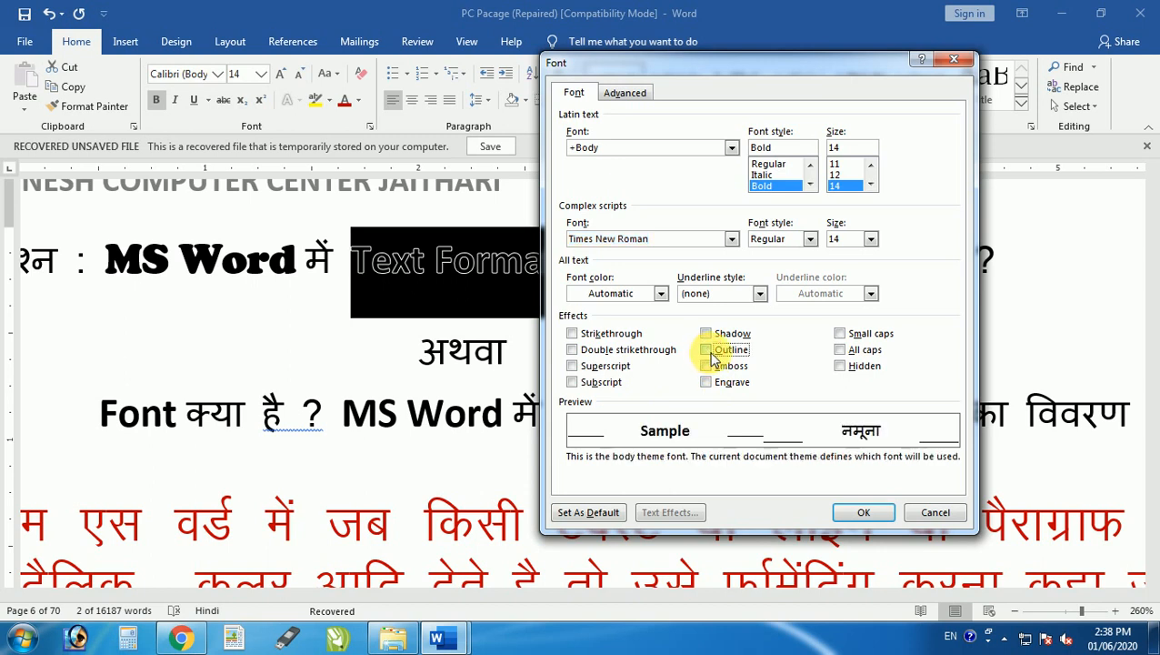
- Preview the Emboss effect on the words Text Formatting by turning it on and off, leaving it cleared
{"action": "left_click", "coordinate": [707, 366]}
{"action": "left_click", "coordinate": [707, 366]}
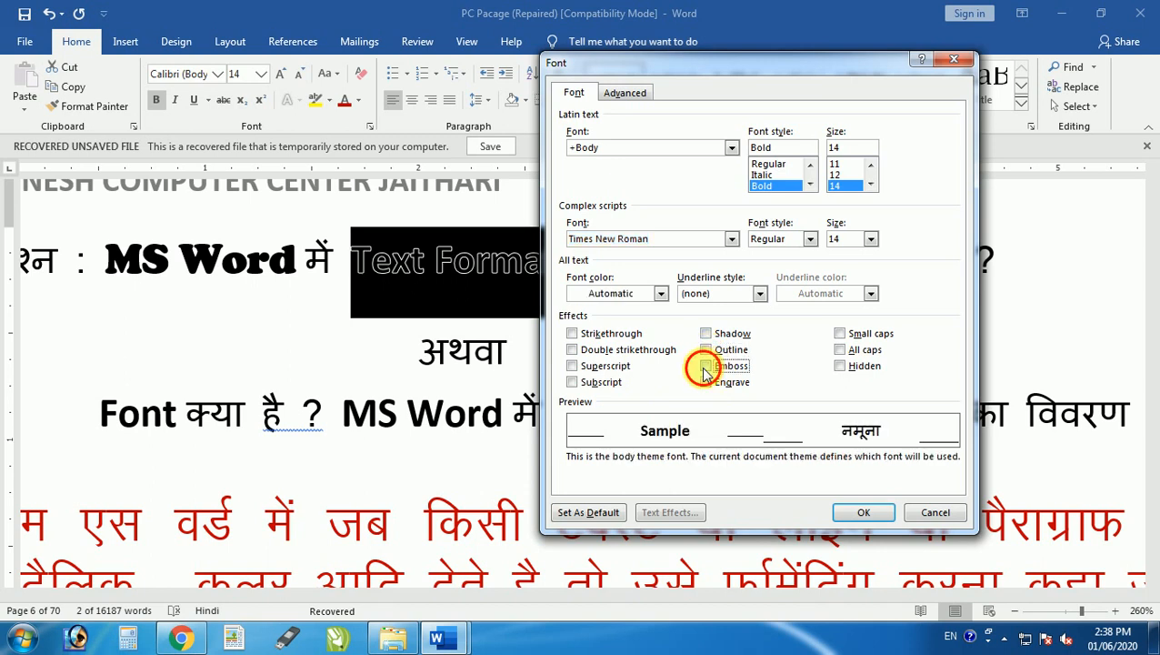
{"action": "left_click", "coordinate": [706, 367]}
{"action": "left_click", "coordinate": [707, 366]}
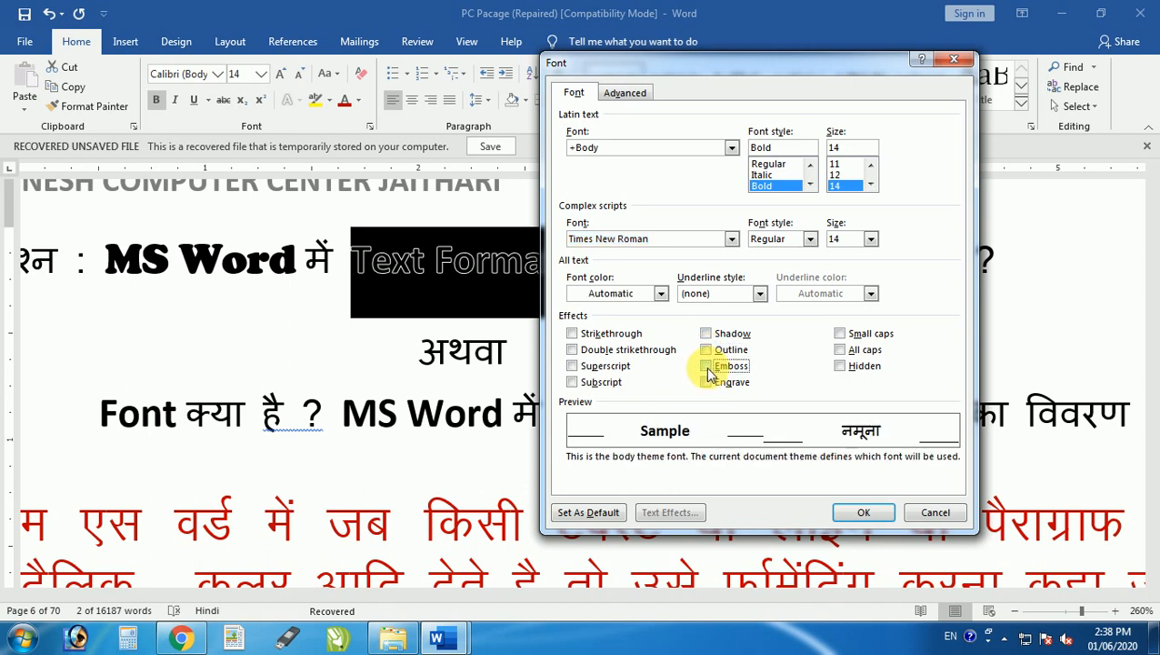
{"action": "left_click", "coordinate": [707, 367]}
{"action": "left_click", "coordinate": [707, 366]}
{"action": "left_click", "coordinate": [709, 367]}
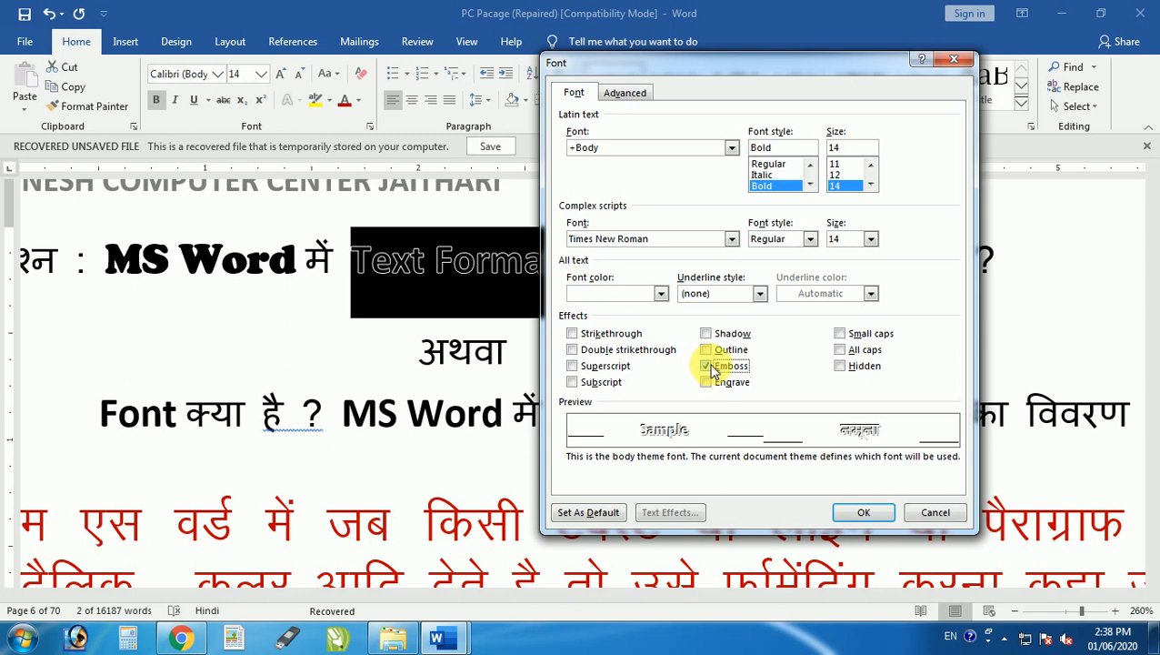
{"action": "left_click", "coordinate": [712, 367]}
{"action": "left_click", "coordinate": [712, 367]}
{"action": "left_click", "coordinate": [711, 367]}
{"action": "left_click", "coordinate": [711, 367]}
{"action": "left_click", "coordinate": [708, 368]}
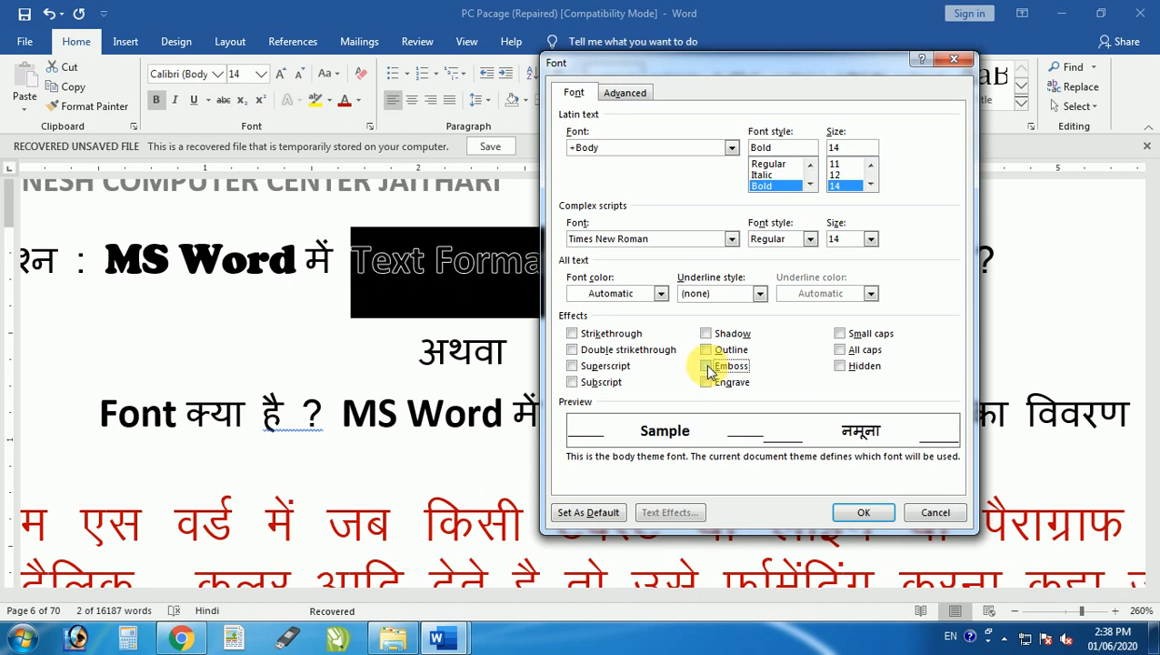
{"action": "left_click", "coordinate": [708, 368]}
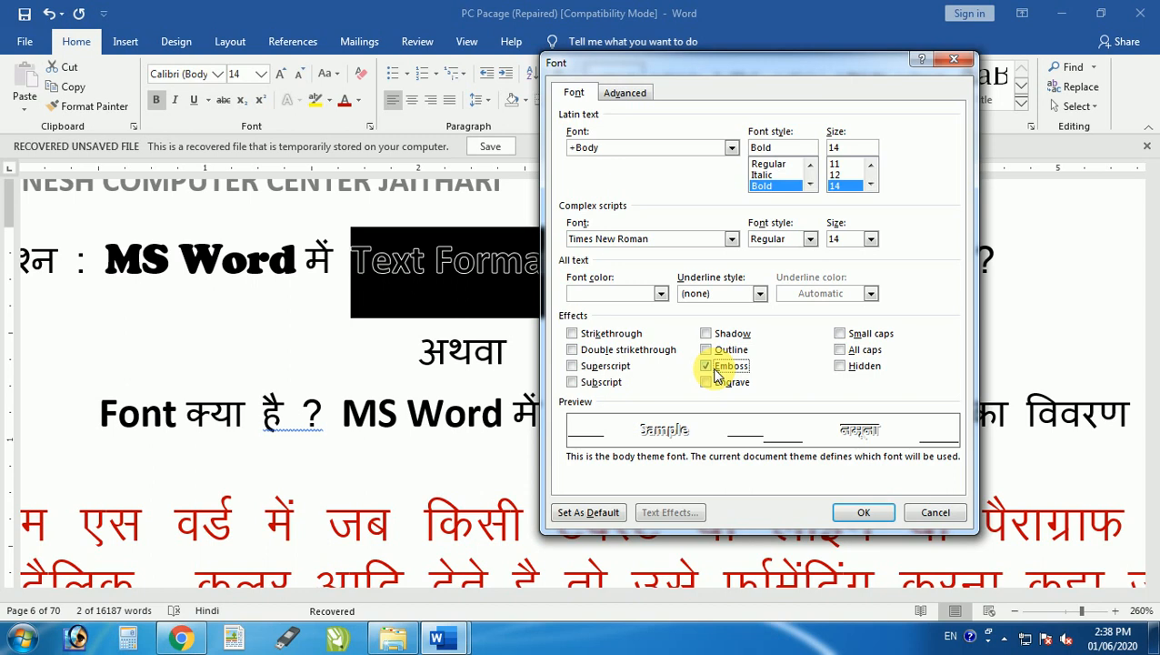
{"action": "left_click", "coordinate": [710, 378]}
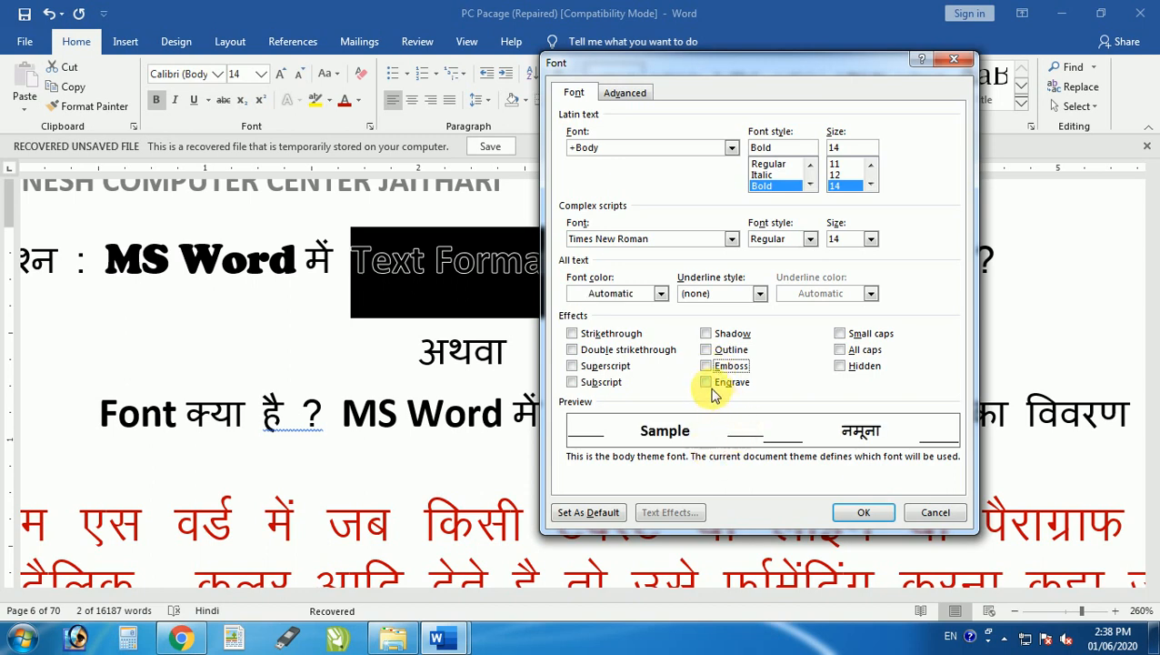
- Compare the Engrave and Emboss effects in the Font dialog preview, leaving both cleared
{"action": "left_click", "coordinate": [708, 388]}
{"action": "left_click", "coordinate": [710, 391]}
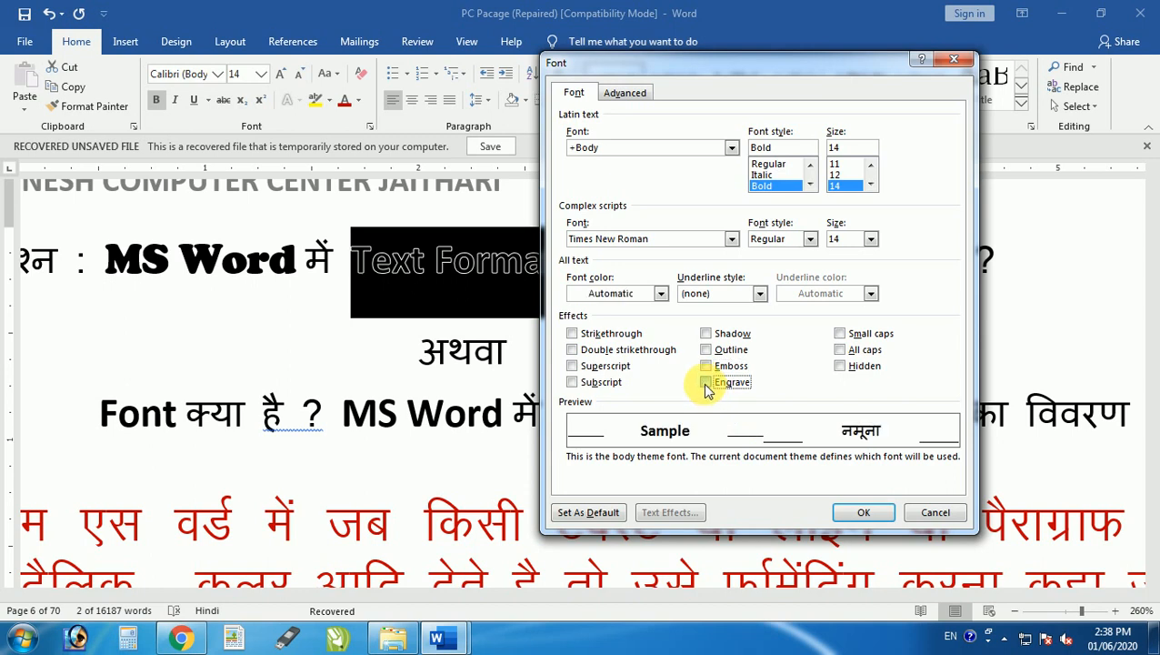
{"action": "left_click", "coordinate": [708, 387]}
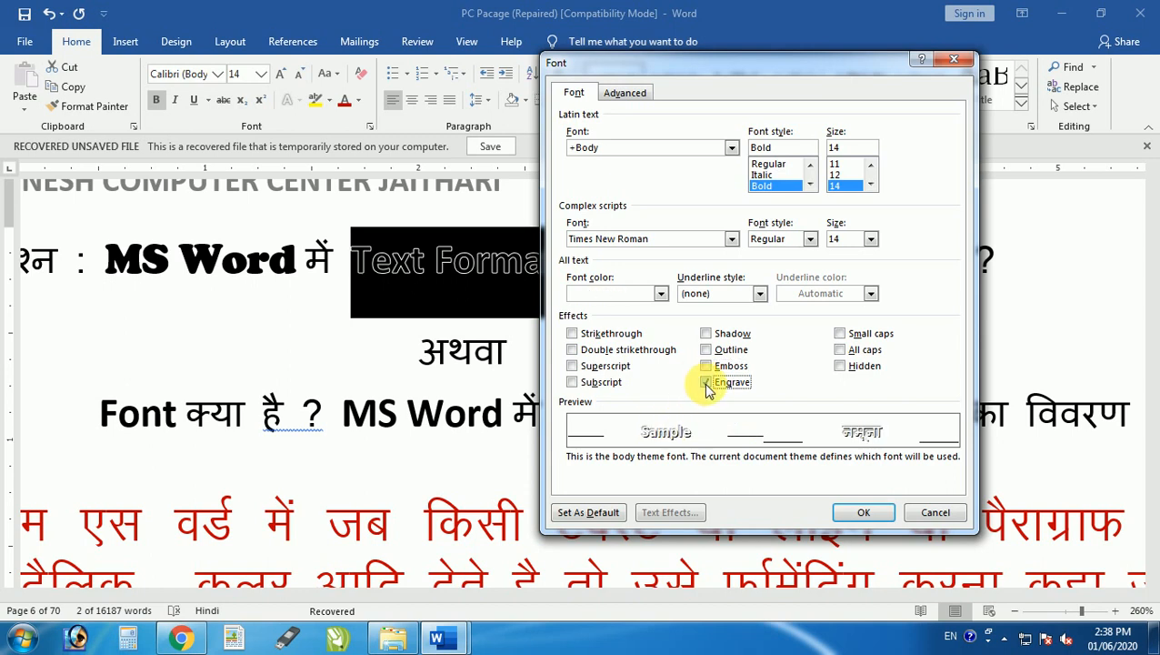
{"action": "left_click", "coordinate": [708, 387]}
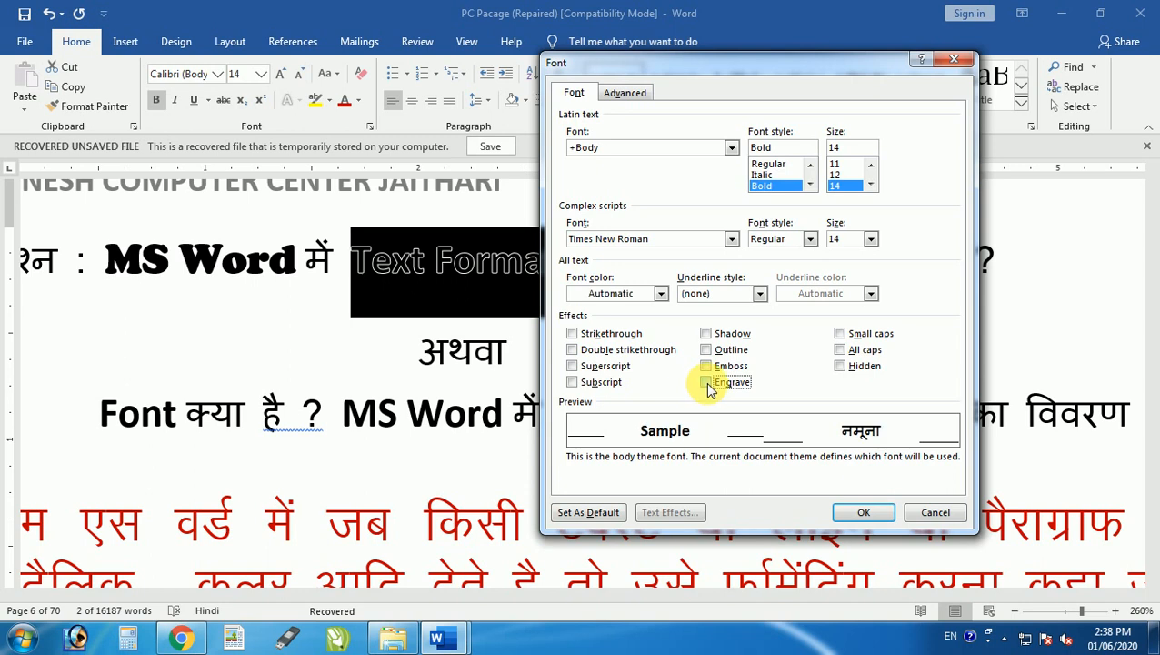
{"action": "left_click", "coordinate": [708, 367]}
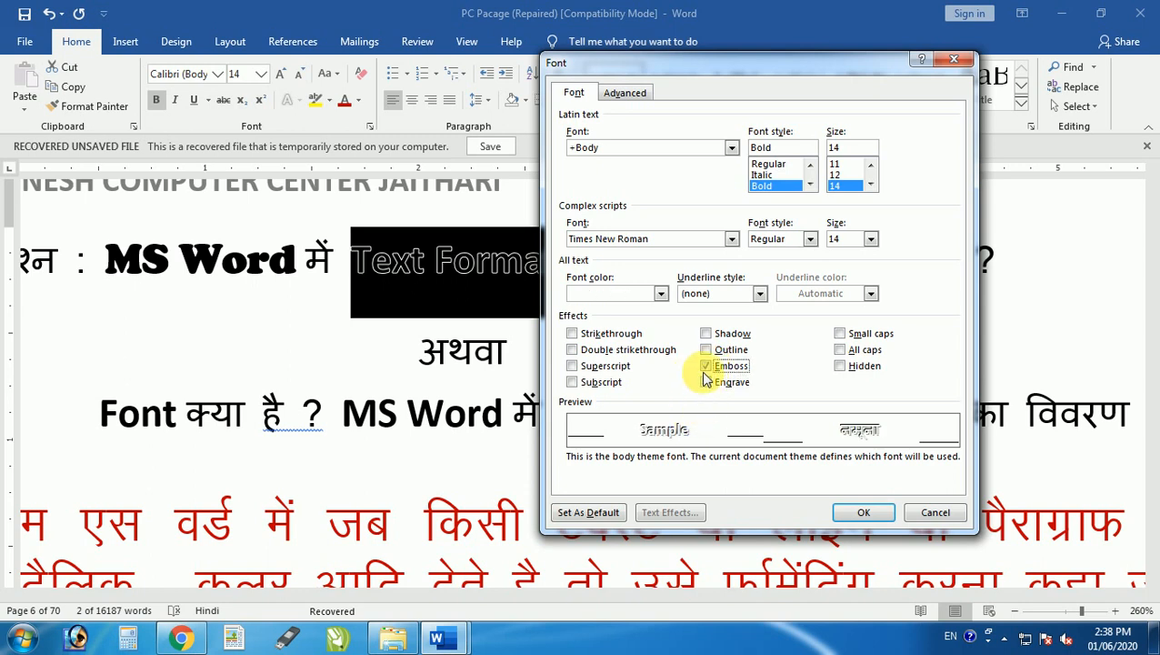
{"action": "left_click", "coordinate": [707, 366]}
{"action": "left_click", "coordinate": [708, 387]}
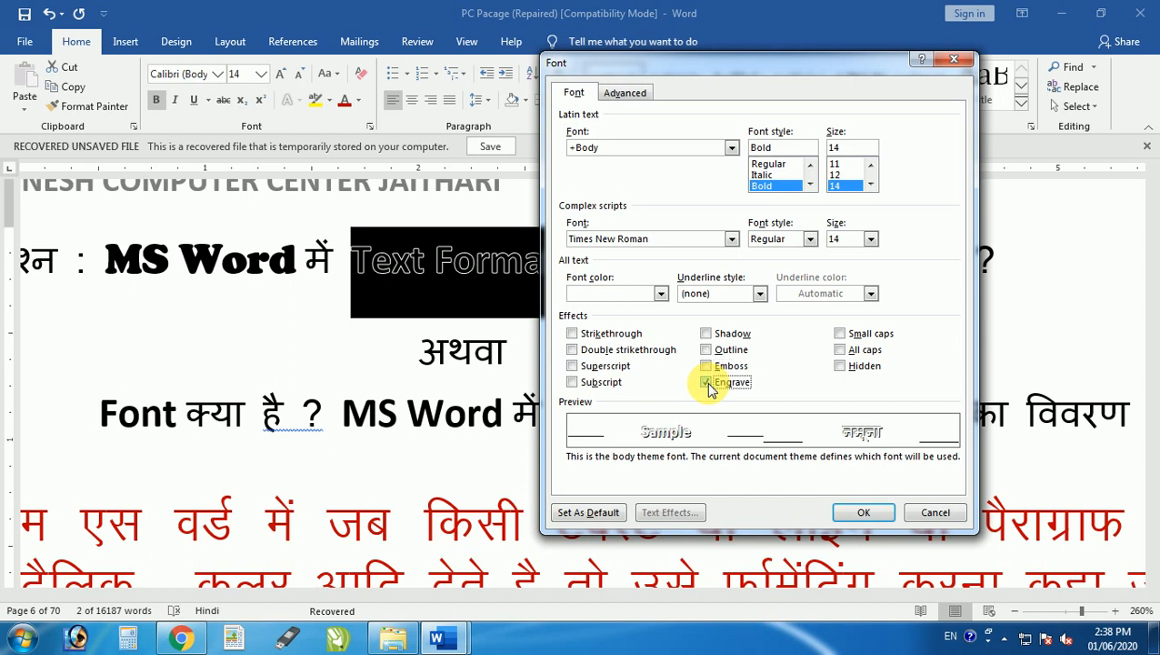
{"action": "left_click", "coordinate": [709, 383]}
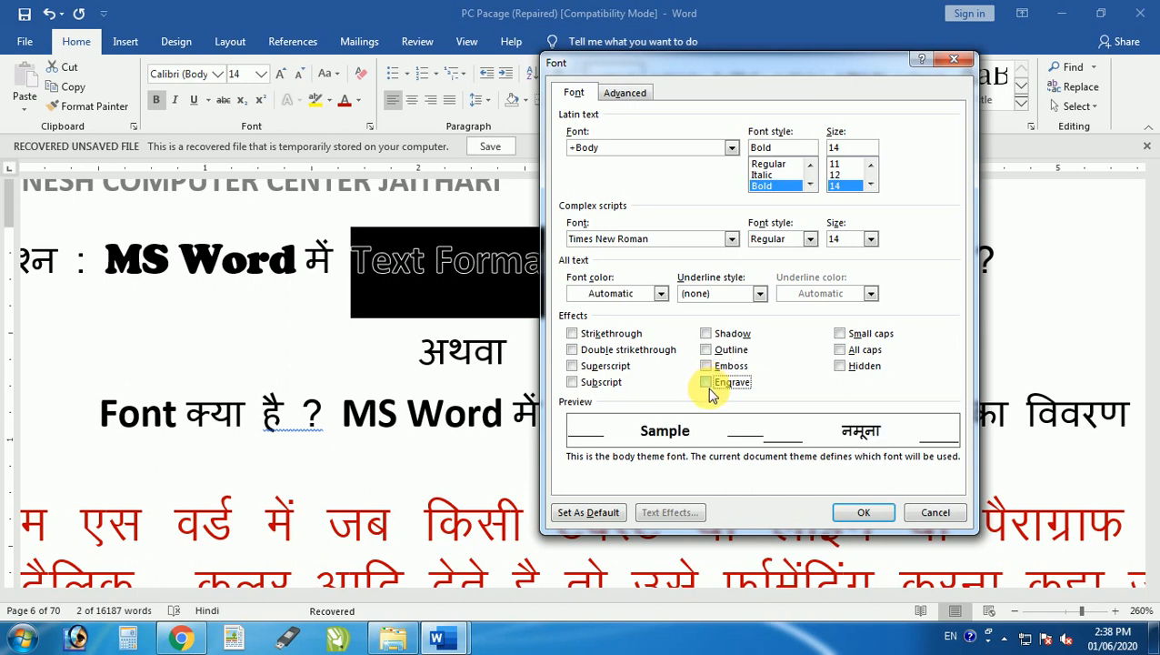
- Apply the Small caps effect to the words Text Formatting and deselect them
{"action": "left_click", "coordinate": [840, 333]}
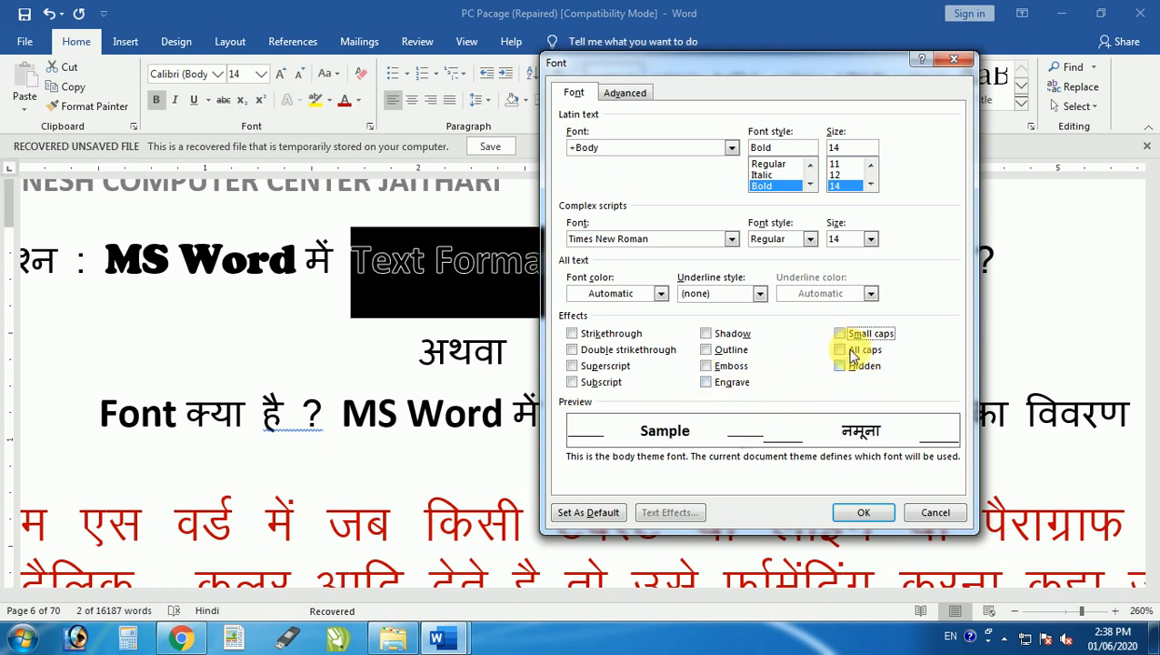
{"action": "left_click", "coordinate": [841, 334]}
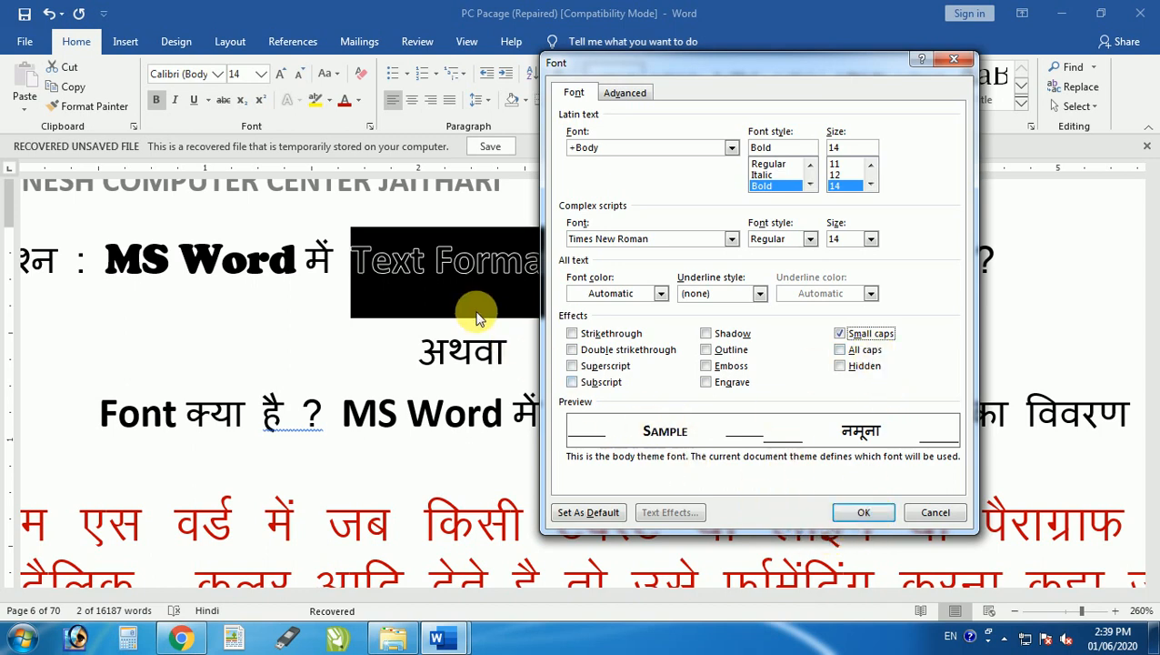
{"action": "left_click", "coordinate": [860, 514]}
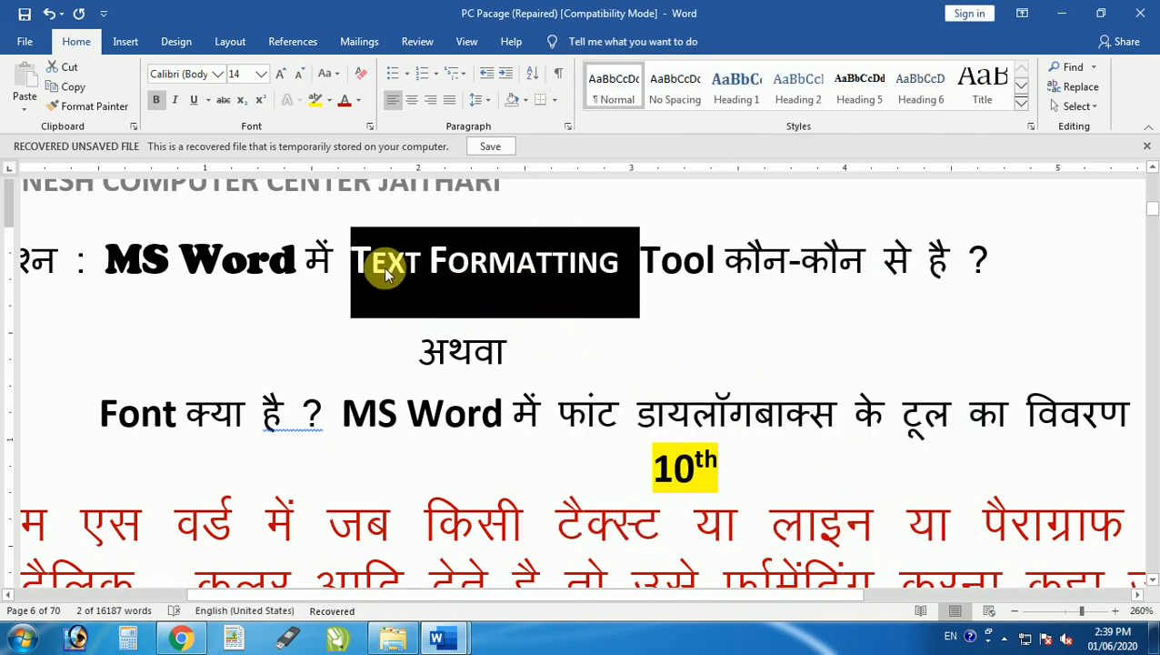
{"action": "left_click", "coordinate": [482, 286]}
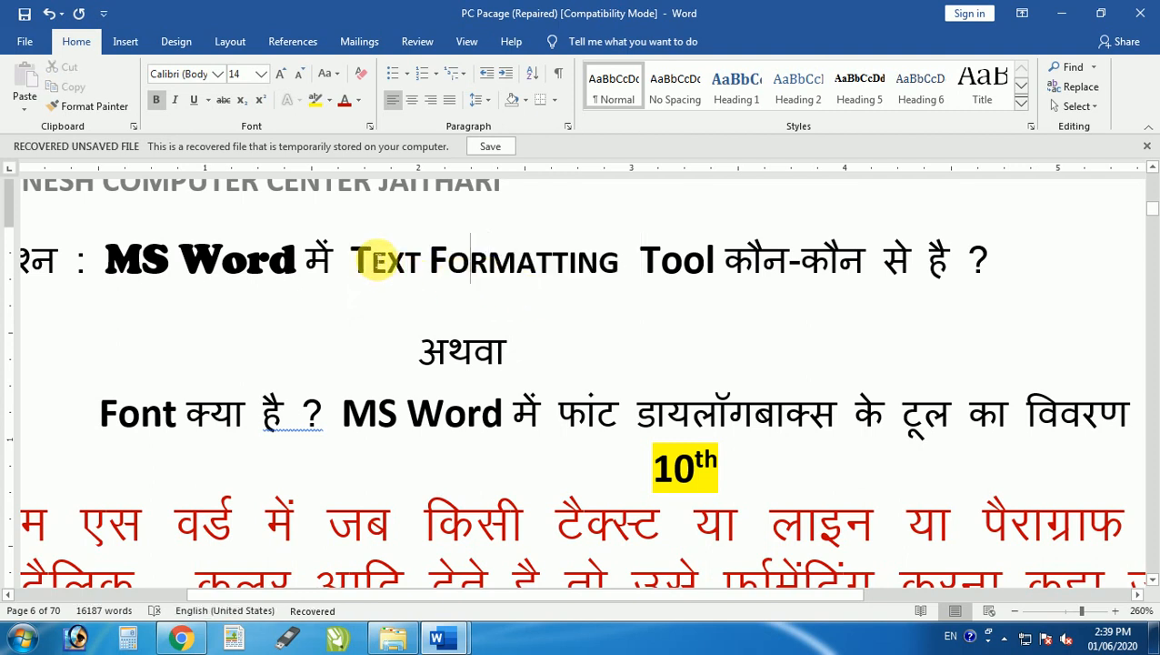
- Replace the Small caps effect on the words Text Formatting with All caps
{"action": "left_click_drag", "start_coordinate": [372, 262], "coordinate": [616, 279]}
{"action": "left_click", "coordinate": [373, 264]}
{"action": "left_click", "coordinate": [369, 126]}
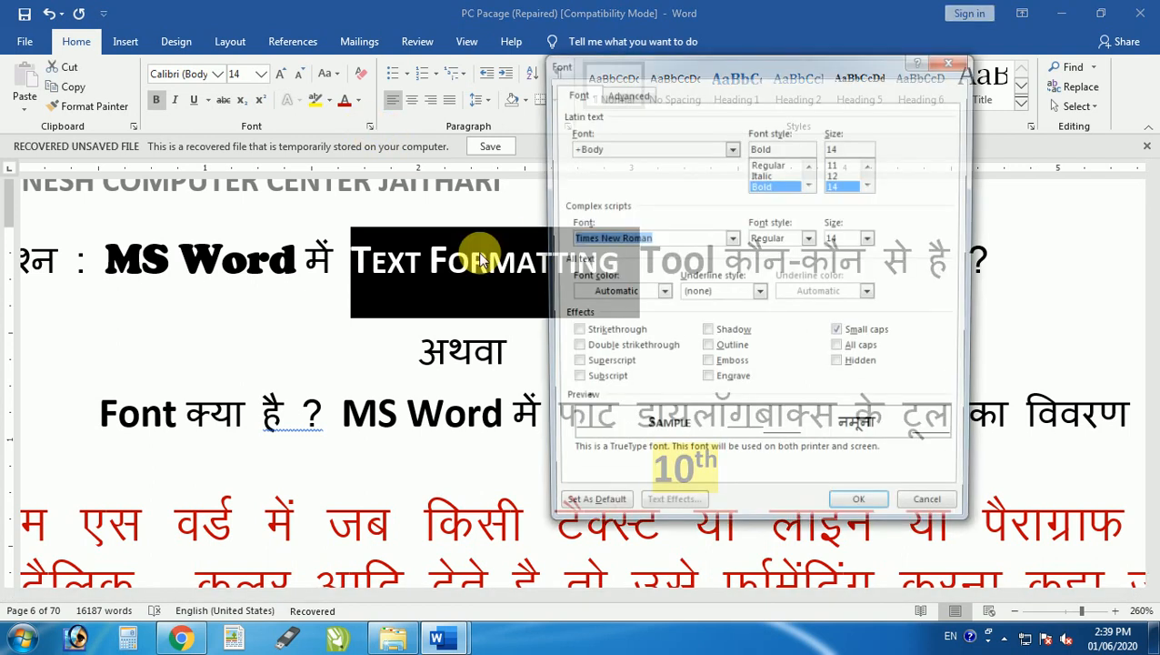
{"action": "left_click", "coordinate": [839, 333]}
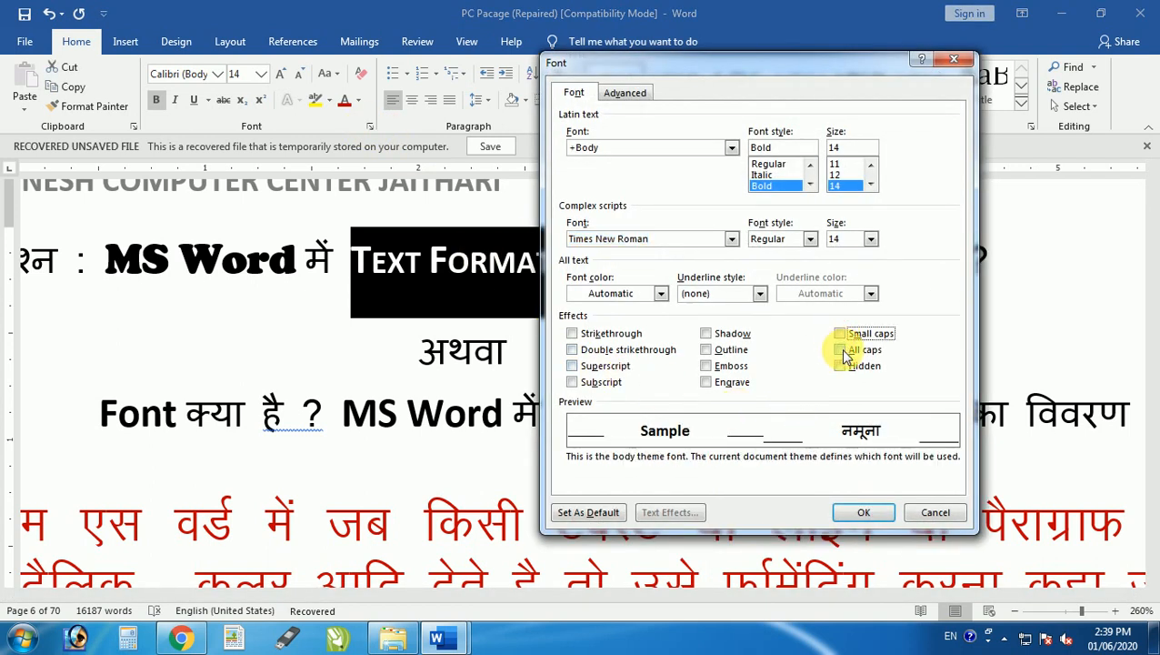
{"action": "left_click", "coordinate": [843, 350]}
{"action": "left_click", "coordinate": [864, 512]}
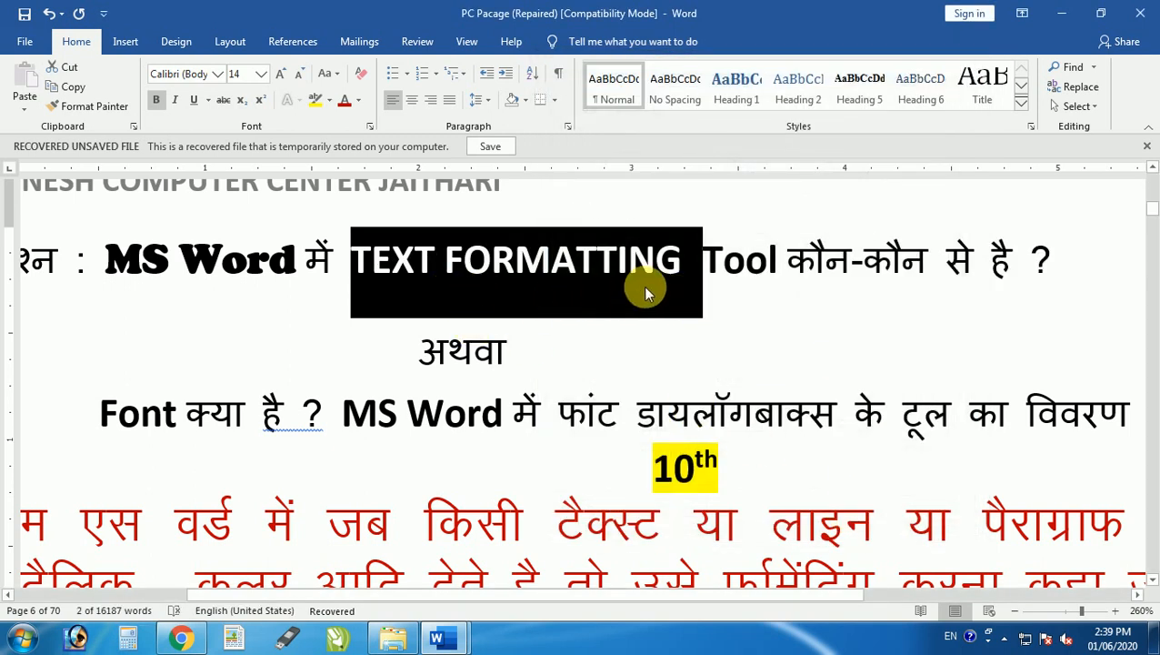
- Replace All caps with the Hidden effect on the words Text Formatting, and show the document's formatting marks
{"action": "left_click", "coordinate": [369, 125]}
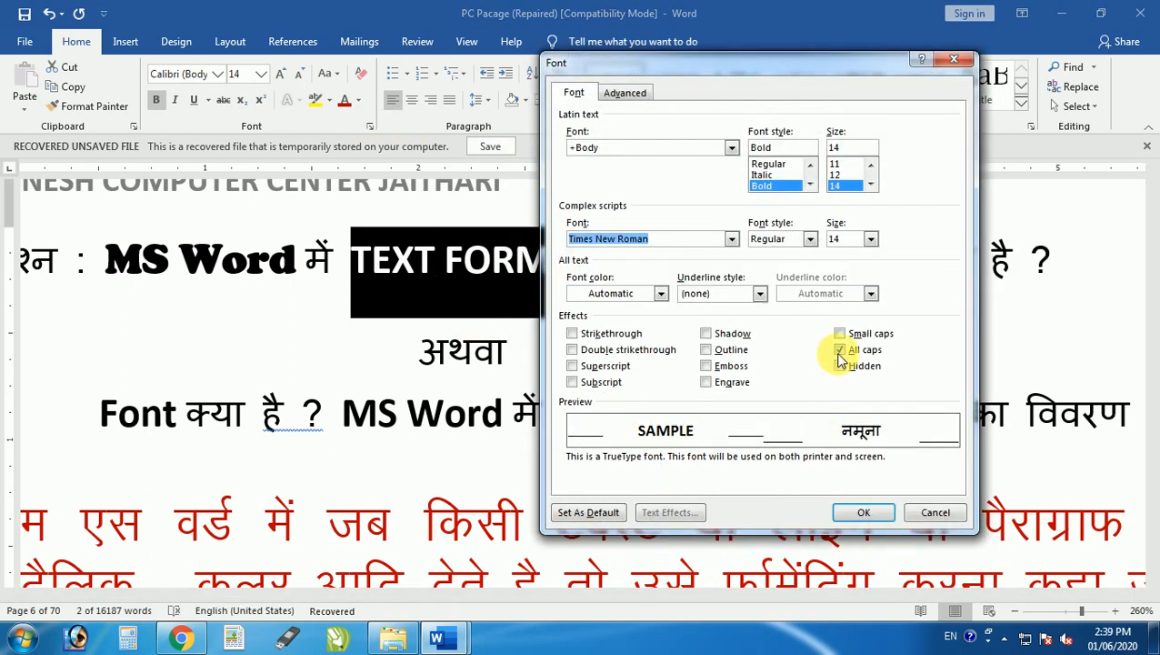
{"action": "left_click", "coordinate": [841, 353]}
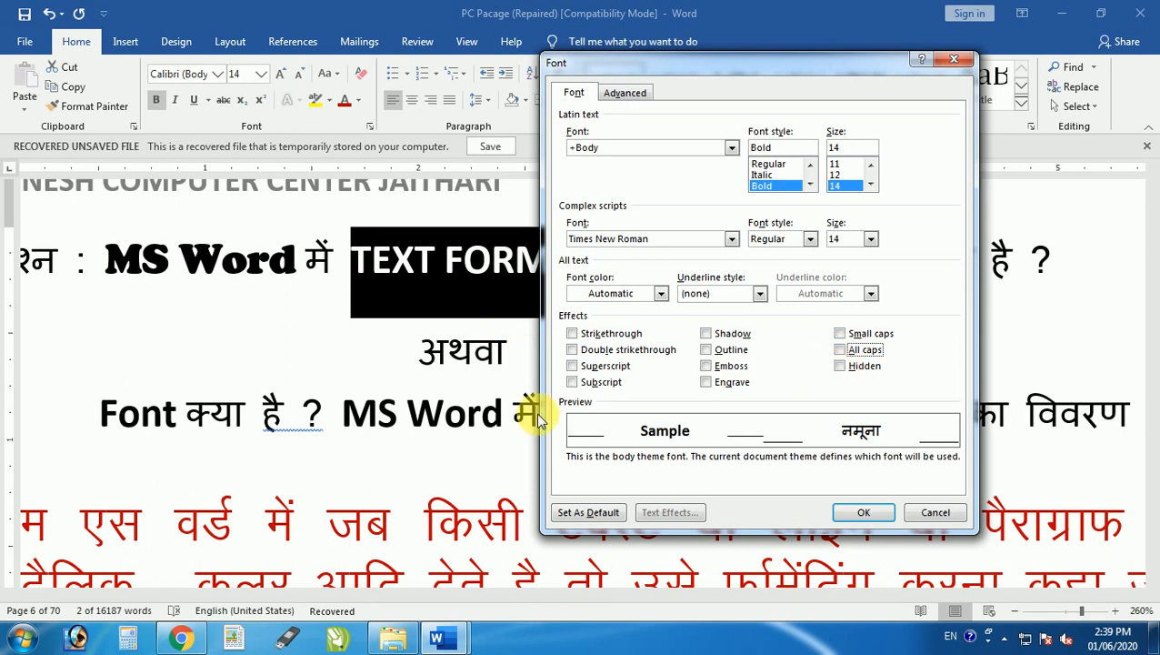
{"action": "left_click", "coordinate": [840, 367]}
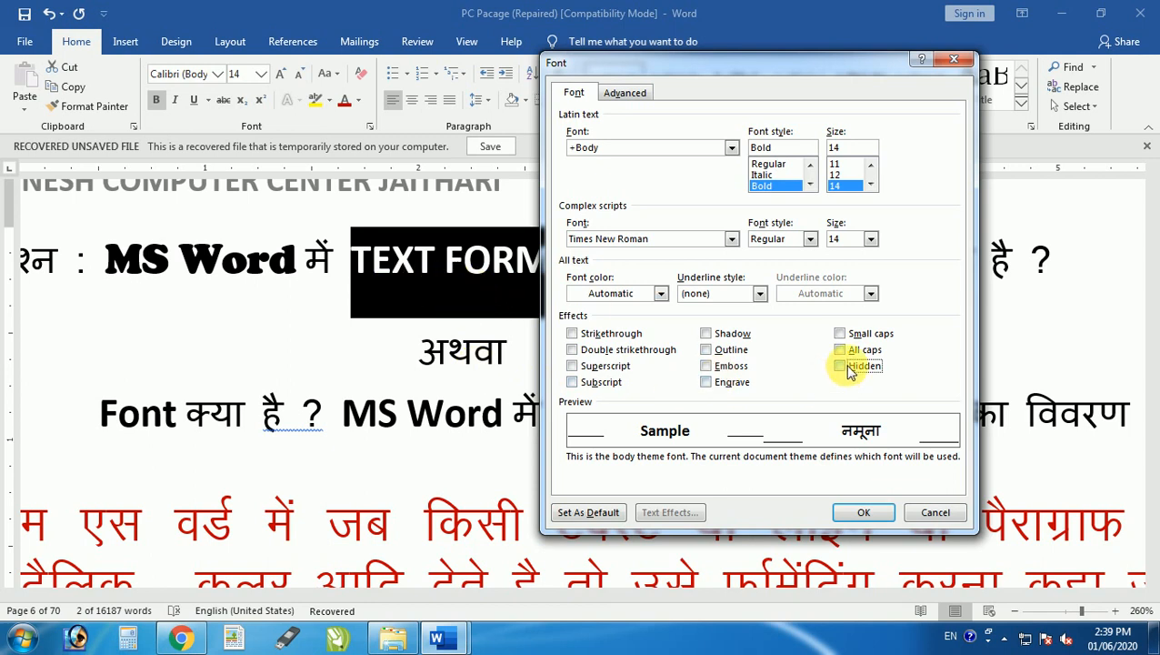
{"action": "left_click", "coordinate": [864, 513]}
{"action": "left_click", "coordinate": [379, 312]}
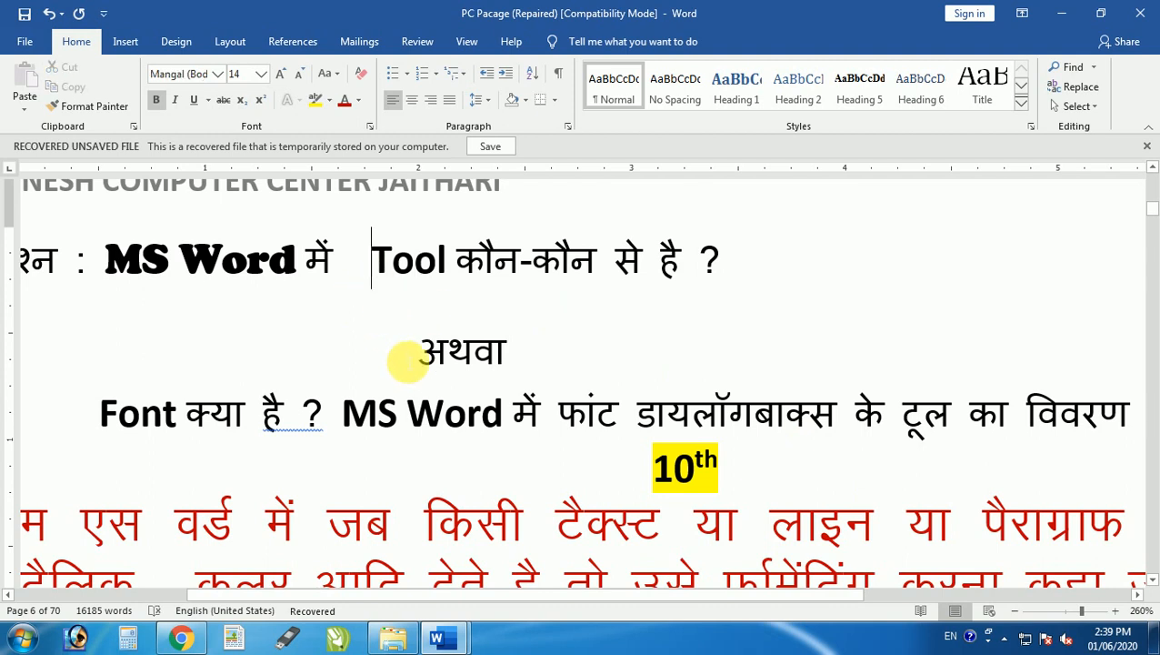
{"action": "left_click", "coordinate": [559, 80]}
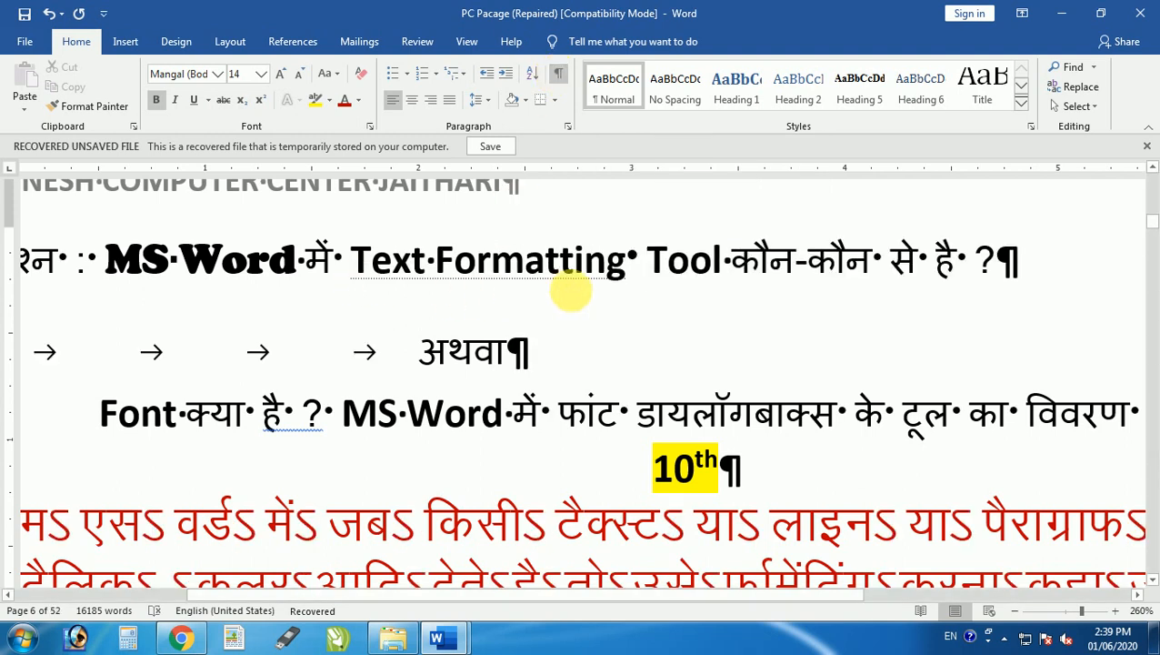
- Review the Font dialog's options without applying changes, and reopen the dialog and move it over the centre of the document
{"action": "left_click", "coordinate": [369, 127]}
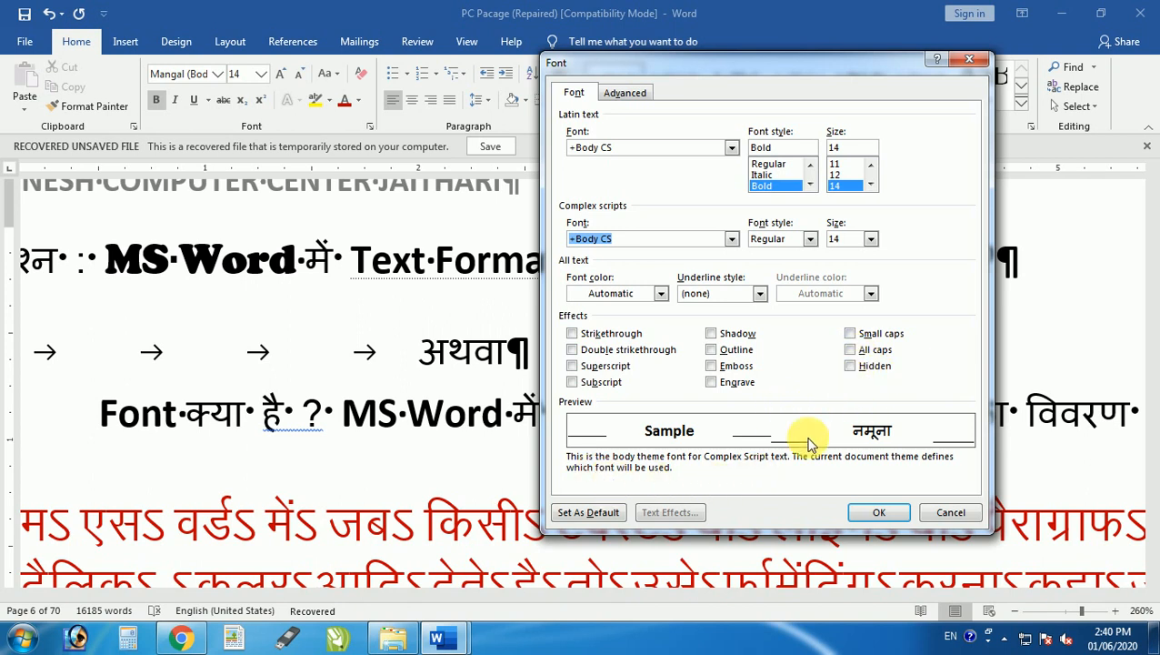
{"action": "left_click", "coordinate": [950, 513]}
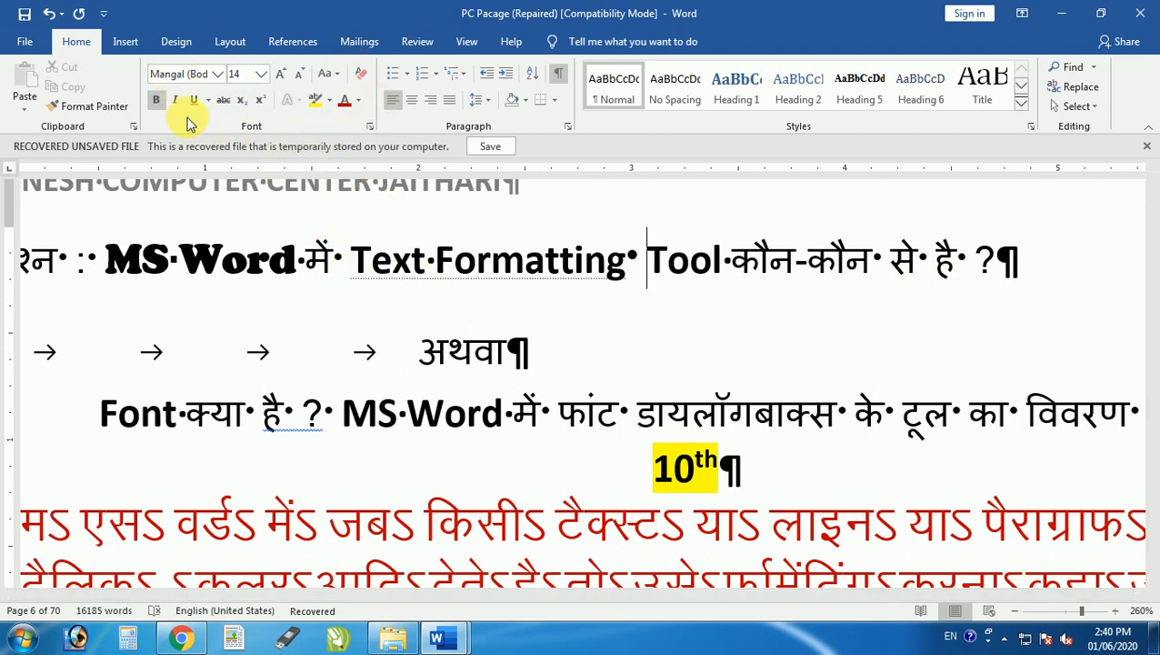
{"action": "left_click", "coordinate": [369, 127]}
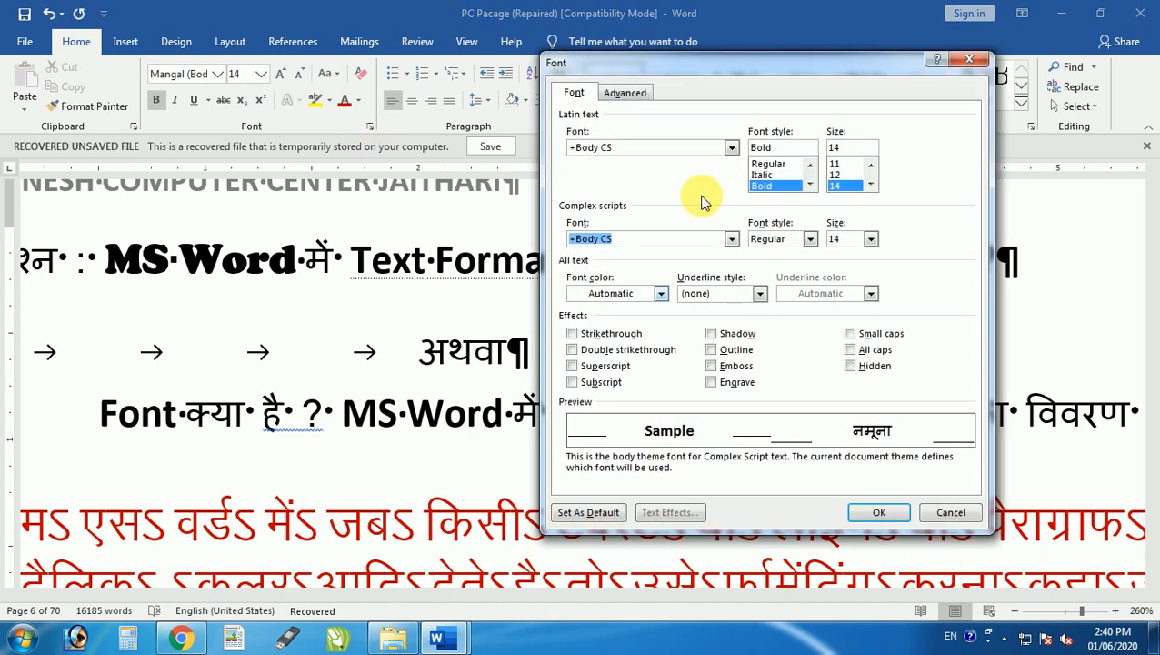
{"action": "left_click_drag", "start_coordinate": [712, 69], "coordinate": [563, 116]}
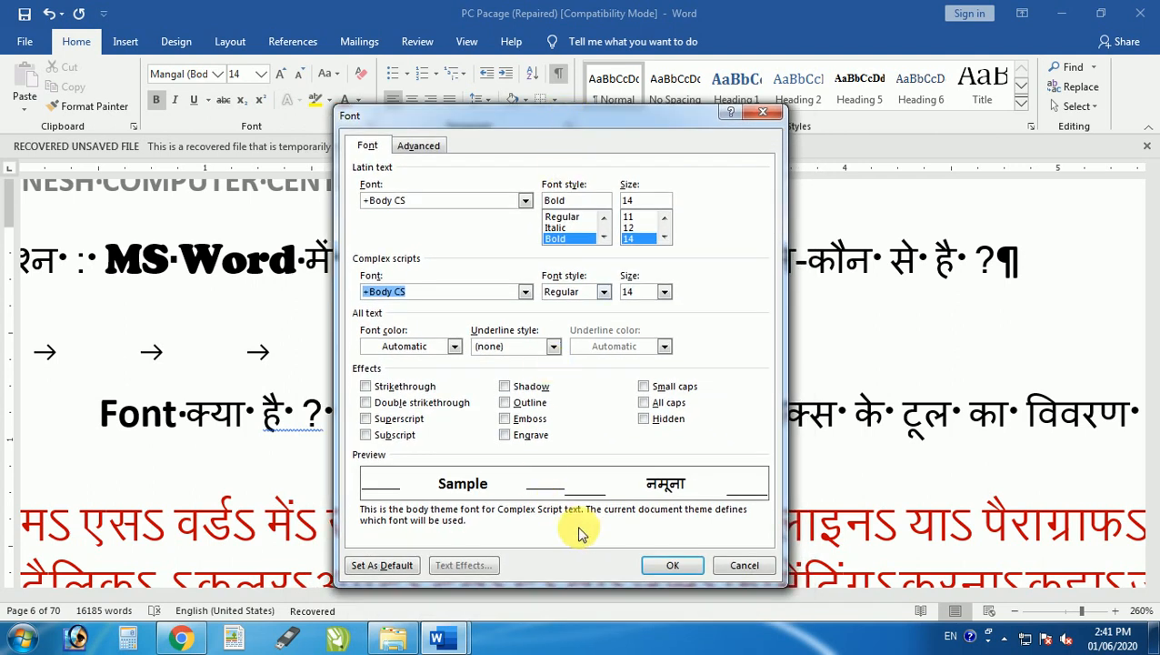